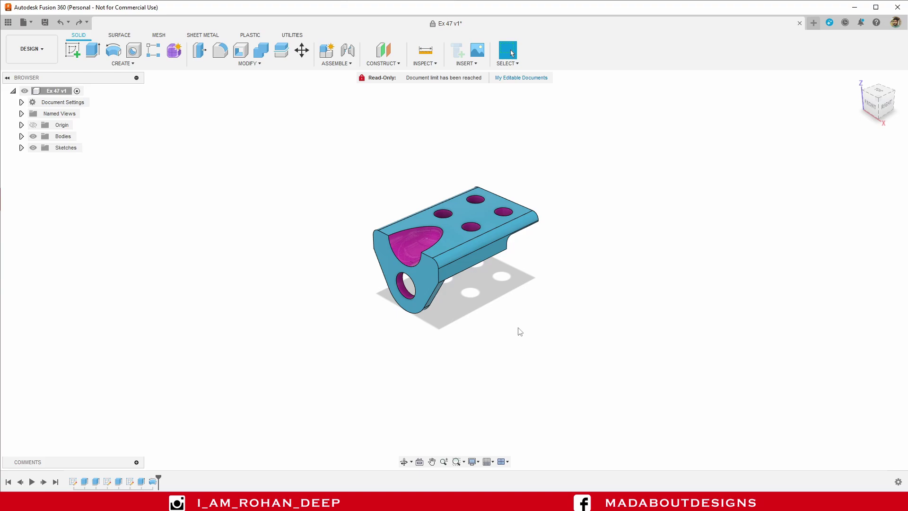
Orbit the finished cyan bracket to inspect it from several sides.
key(F4)
drag(550, 337, 553, 319)
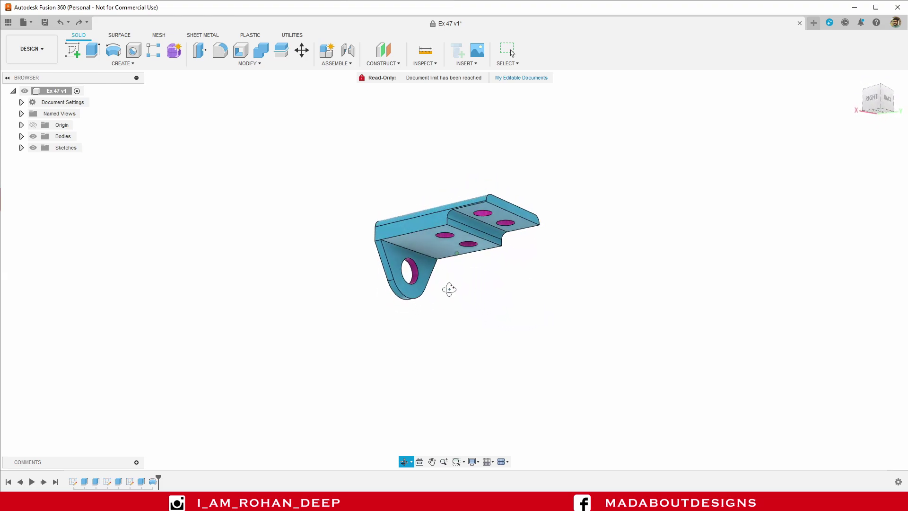
mouse_move(530, 327)
mouse_down()
mouse_move(585, 316)
mouse_move(626, 257)
mouse_move(670, 260)
mouse_move(735, 322)
mouse_move(782, 349)
mouse_move(815, 334)
mouse_move(697, 278)
mouse_move(703, 293)
mouse_move(713, 290)
mouse_up()
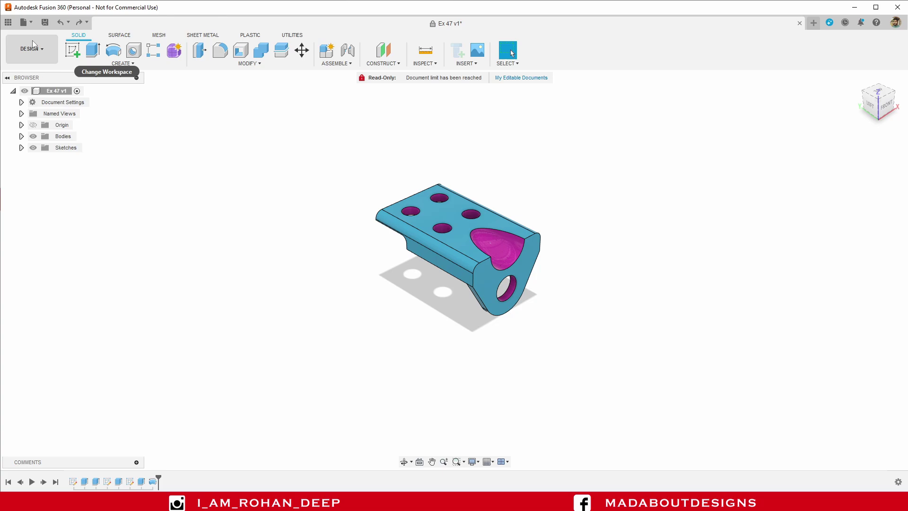
Create a new blank design and confirm its document units are millimetres, leaving them unchanged.
click(30, 22)
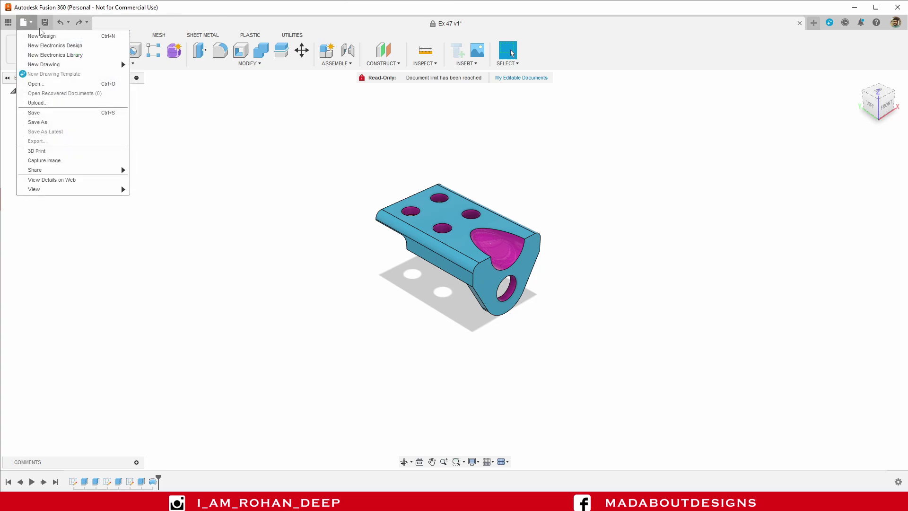
click(41, 36)
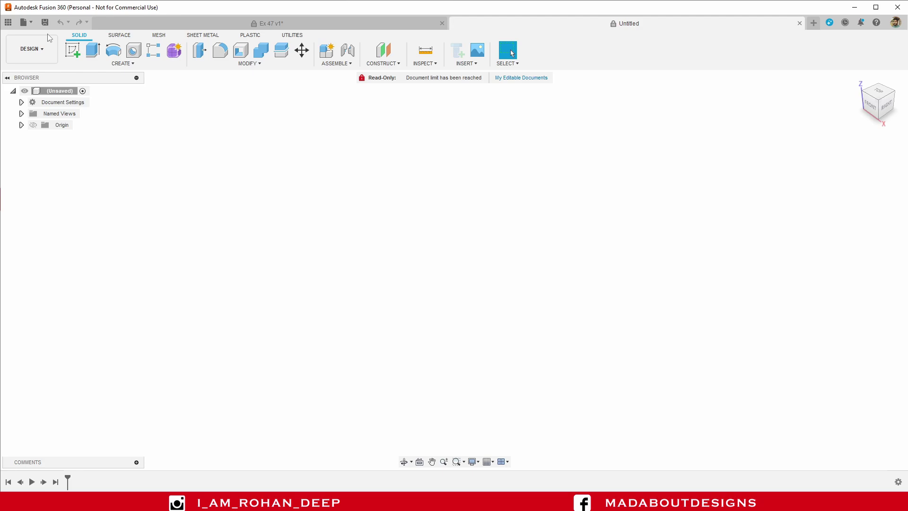
click(21, 102)
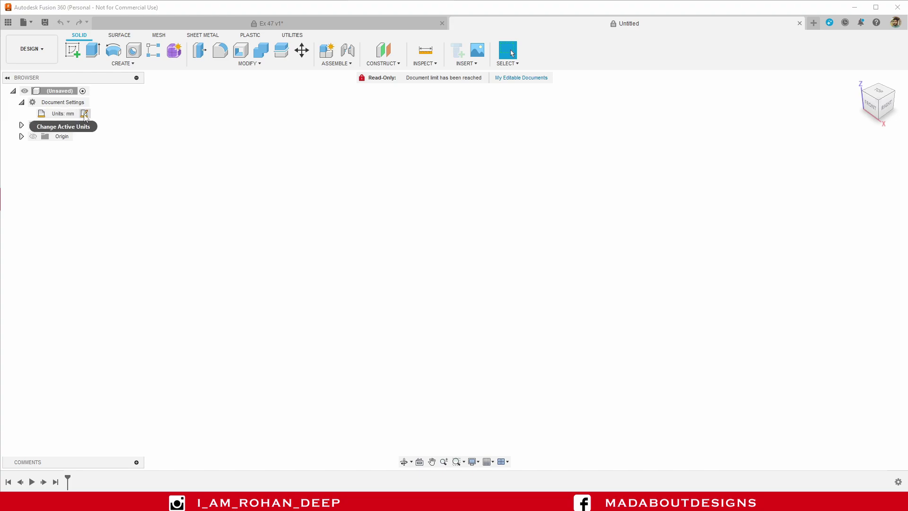
click(85, 115)
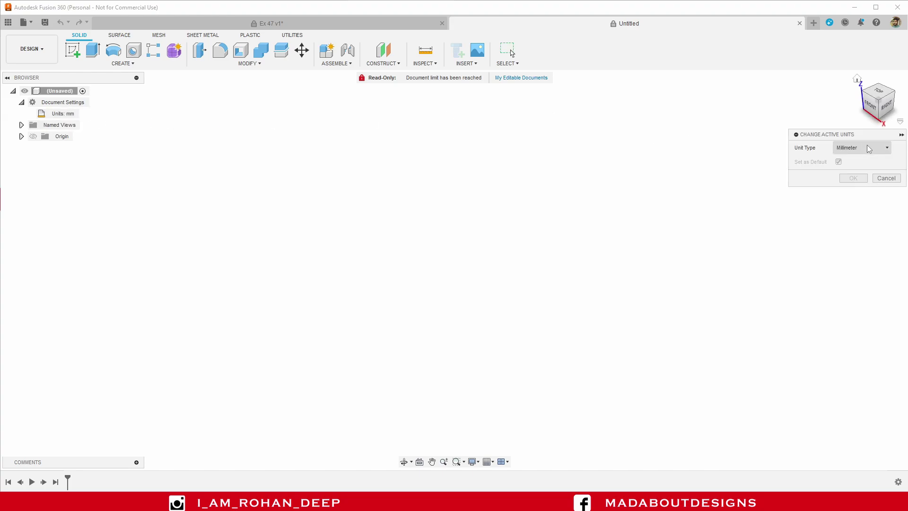
click(886, 178)
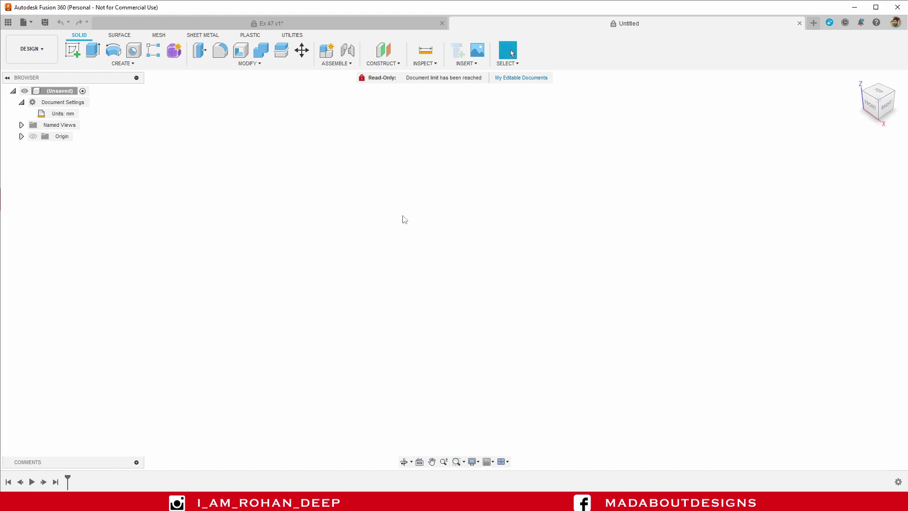
Start a sketch on the front plane and draw a 24 mm diameter circle at the origin.
click(73, 53)
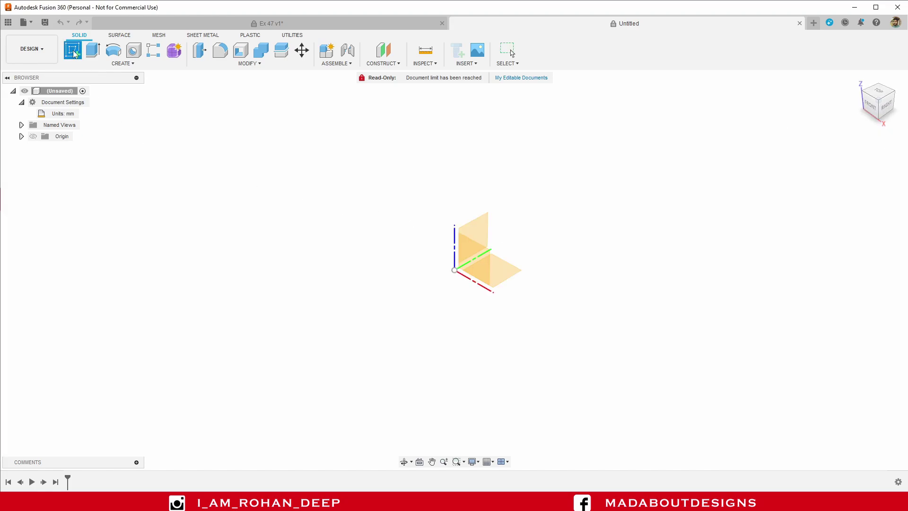
click(475, 260)
middle_drag(379, 234, 324, 266)
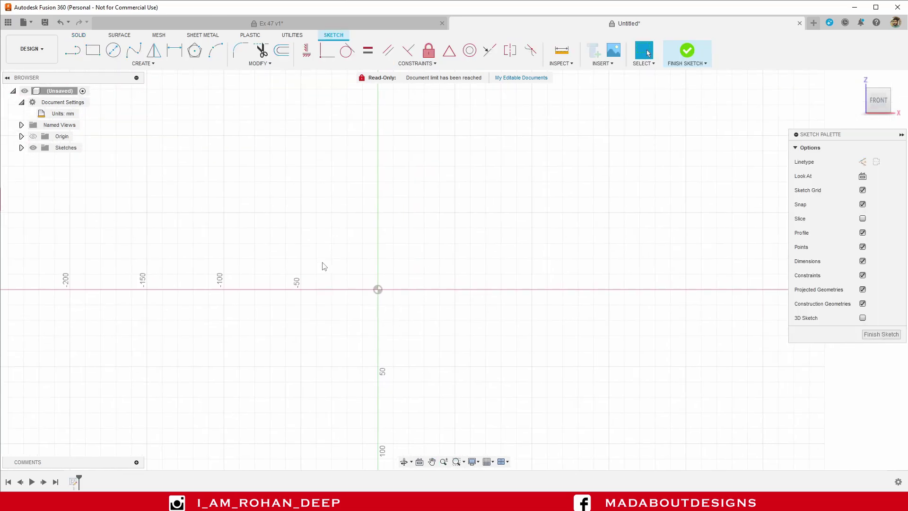
click(155, 64)
mouse_move(119, 95)
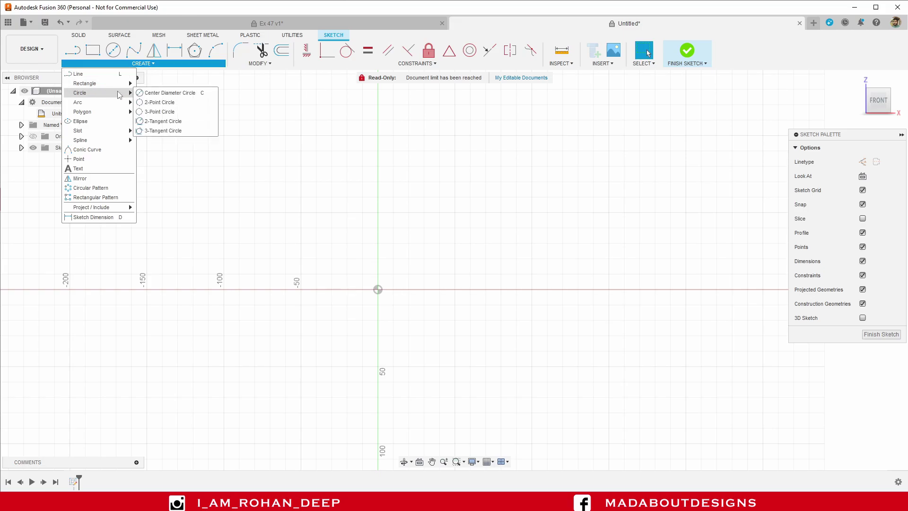
click(156, 93)
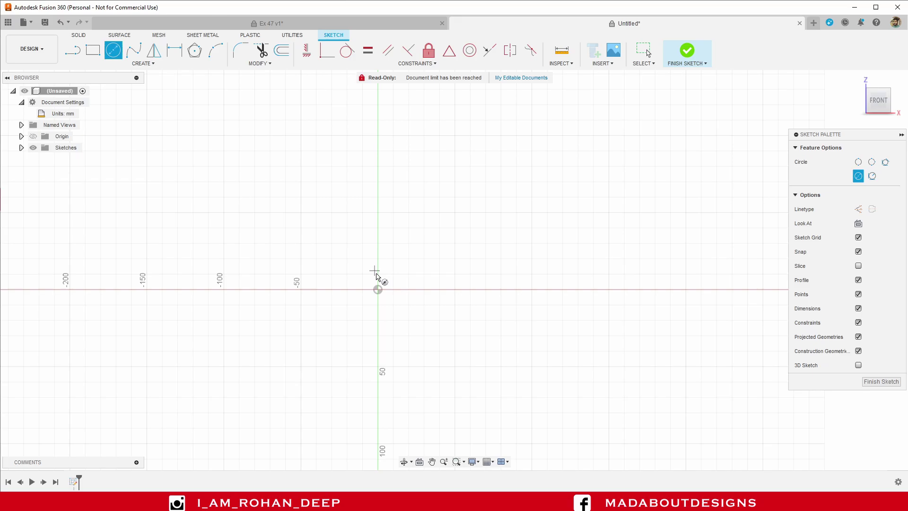
click(377, 290)
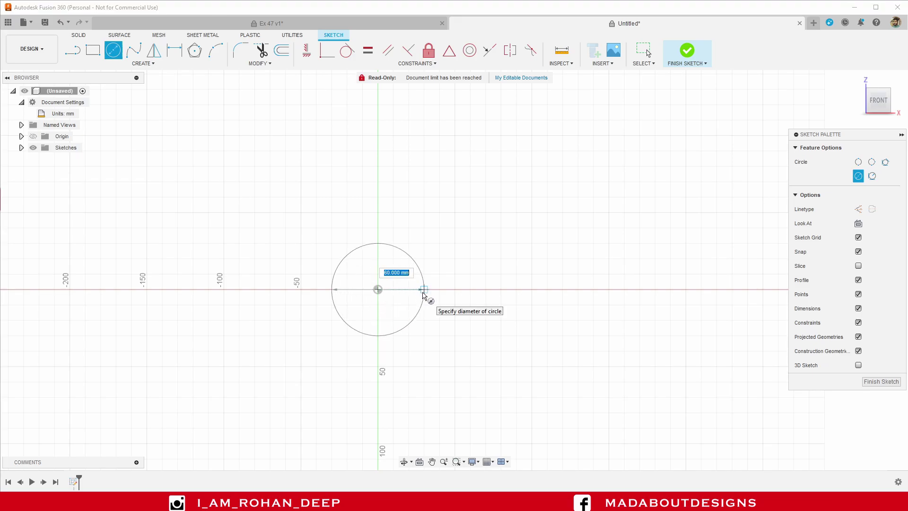
text(24)
key(Return)
Add a concentric 50 mm diameter circle at the origin.
scroll(374, 295, up, 3)
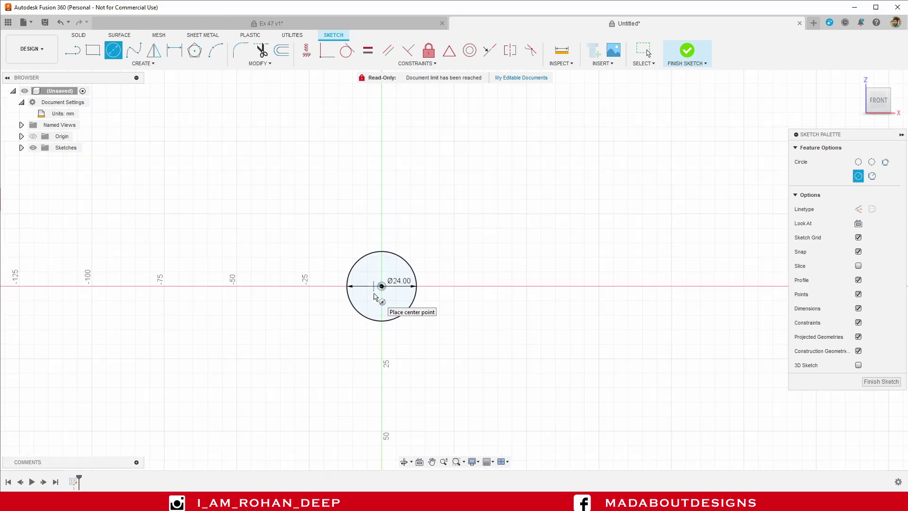
scroll(373, 296, up, 1)
click(384, 284)
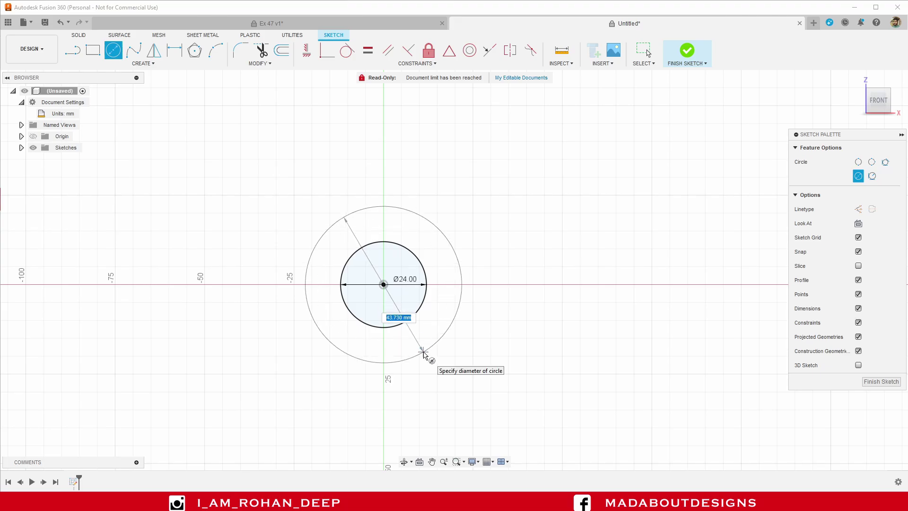
text(50)
key(Tab)
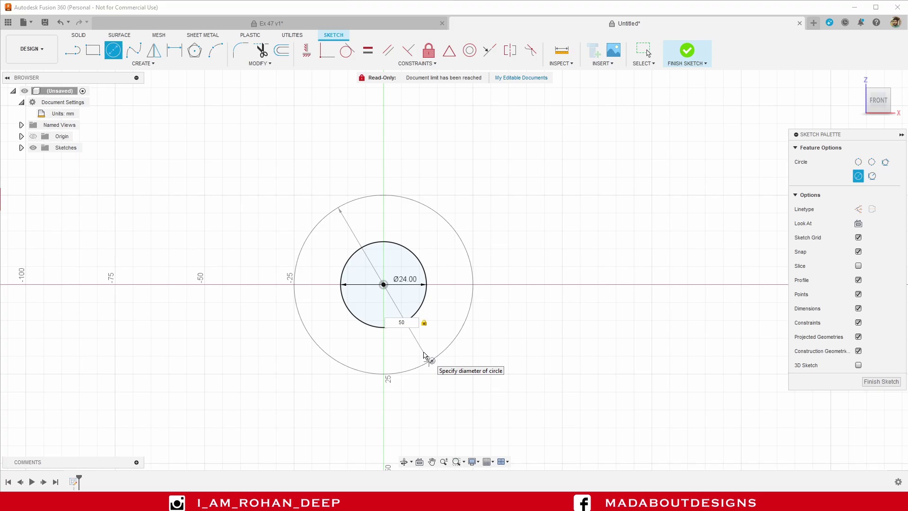
key(Return)
key(Escape)
scroll(444, 302, down, 4)
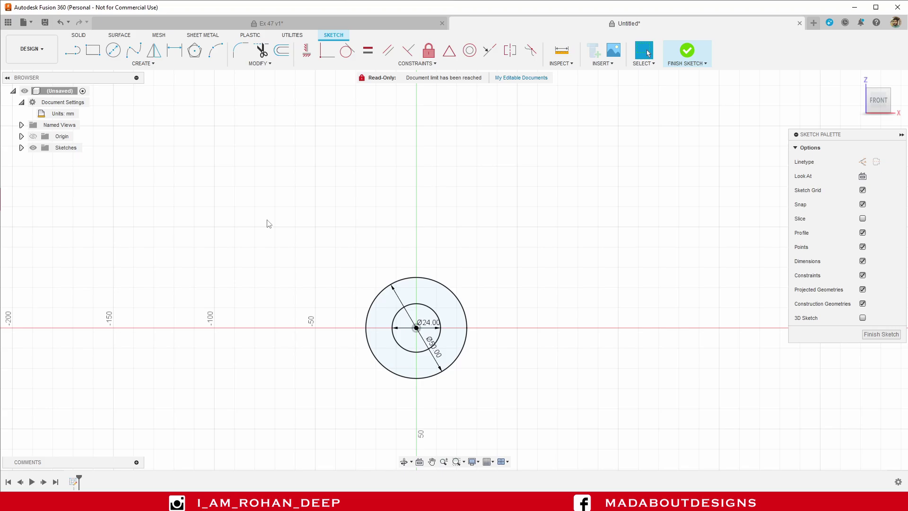
Draw an 80 mm wide by 20 mm high two-point rectangle above the circles.
click(143, 63)
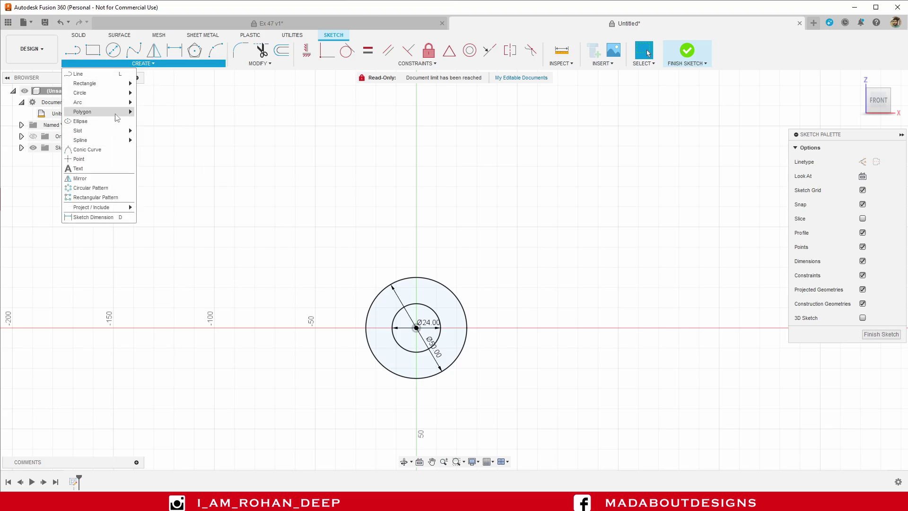
mouse_move(116, 116)
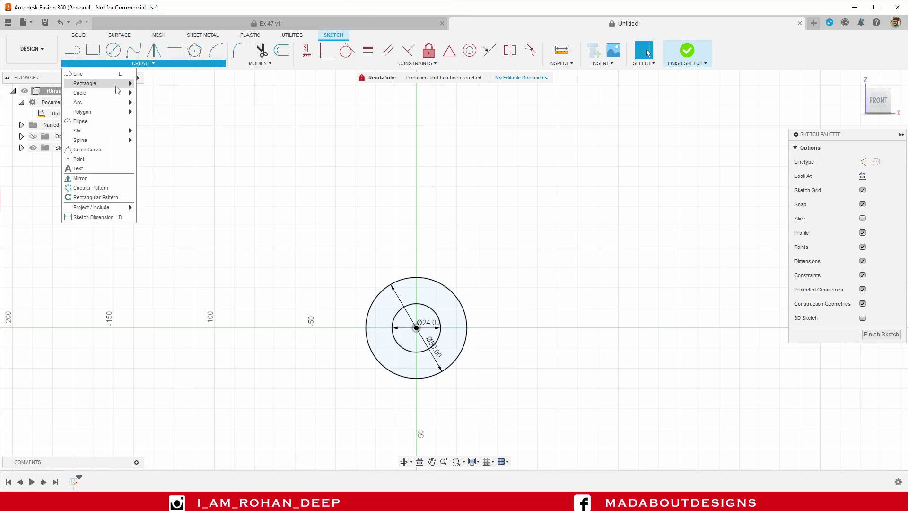
click(153, 83)
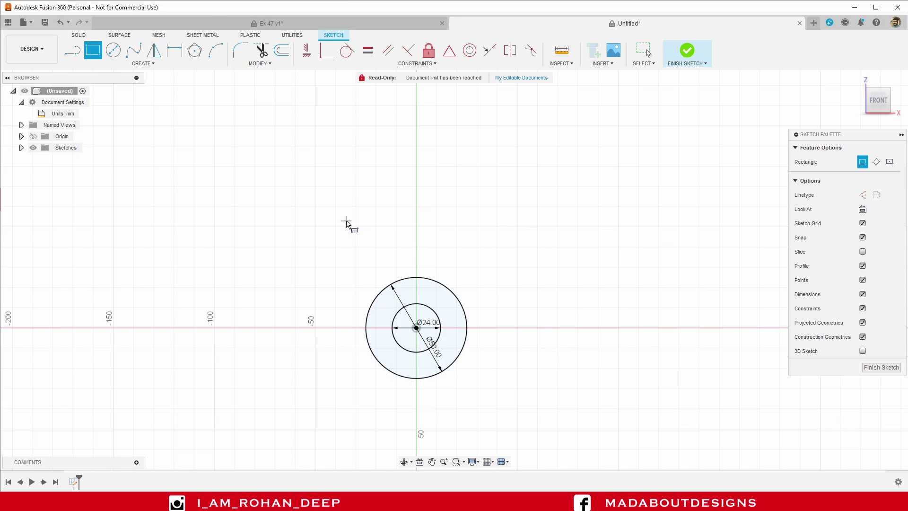
click(346, 221)
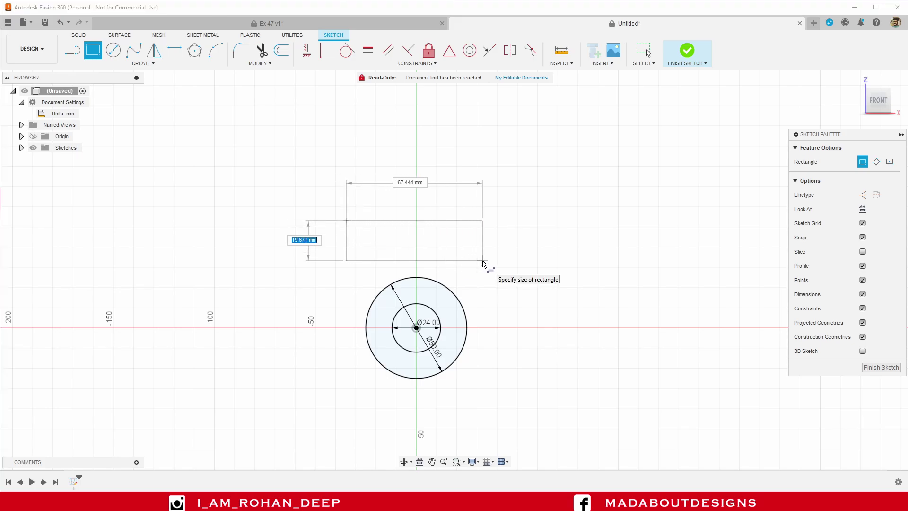
text(20)
key(Tab)
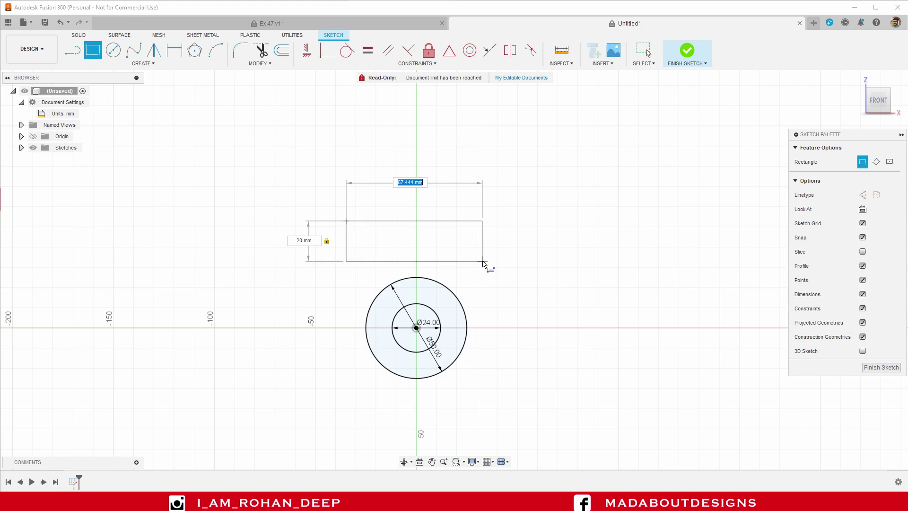
text(80)
key(Tab)
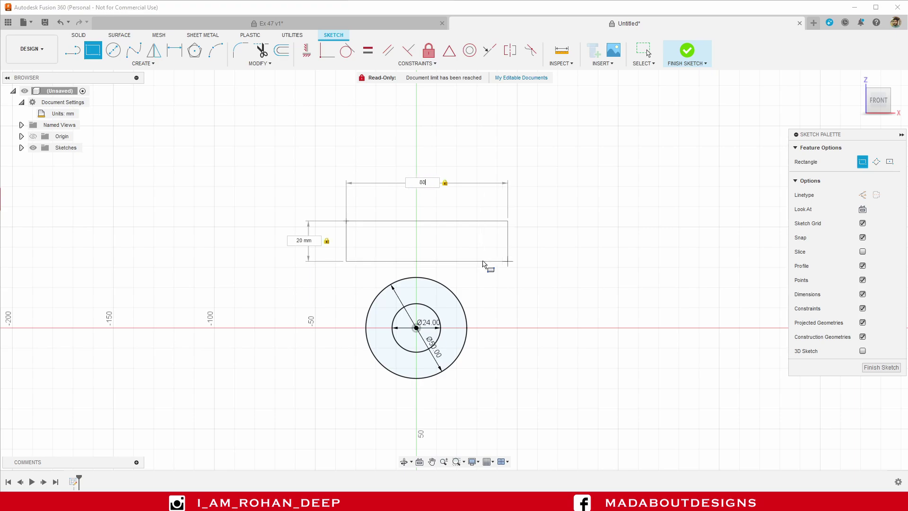
key(Return)
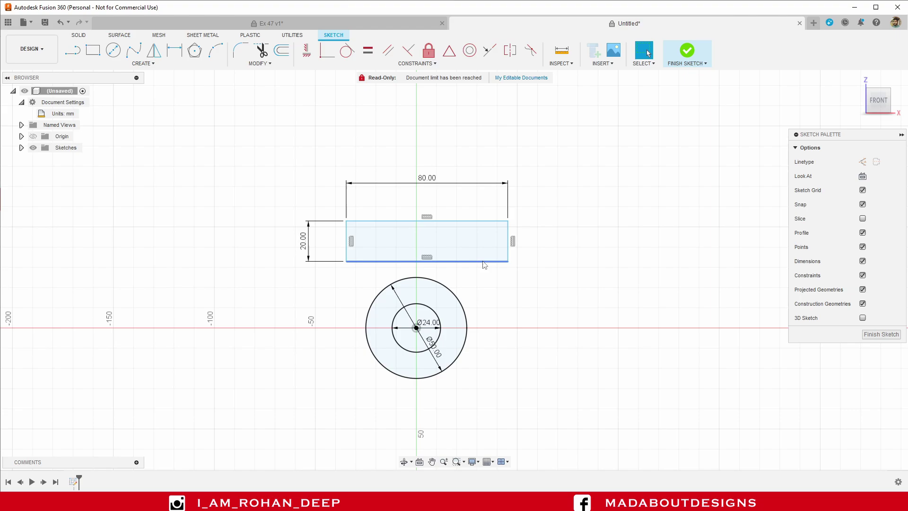
scroll(515, 282, up, 2)
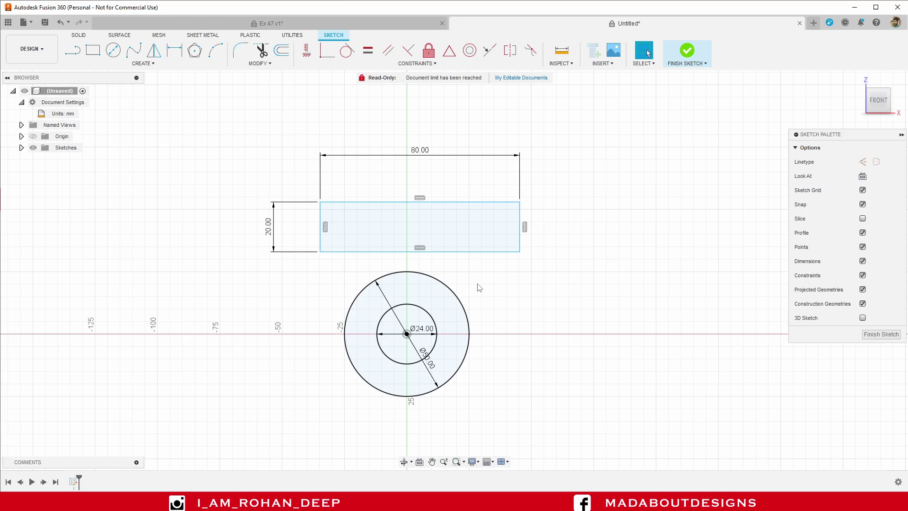
Dimension the rectangle's left edge 40 mm from the circle centre.
key(d)
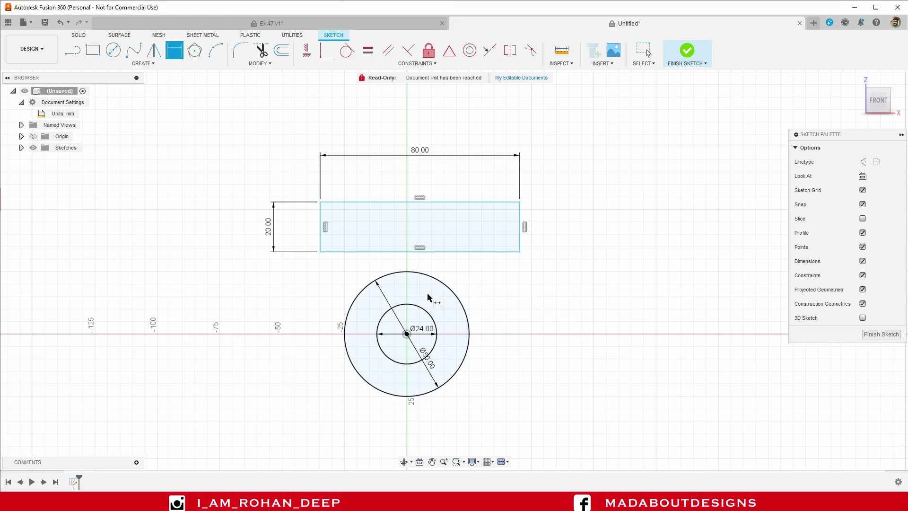
click(407, 333)
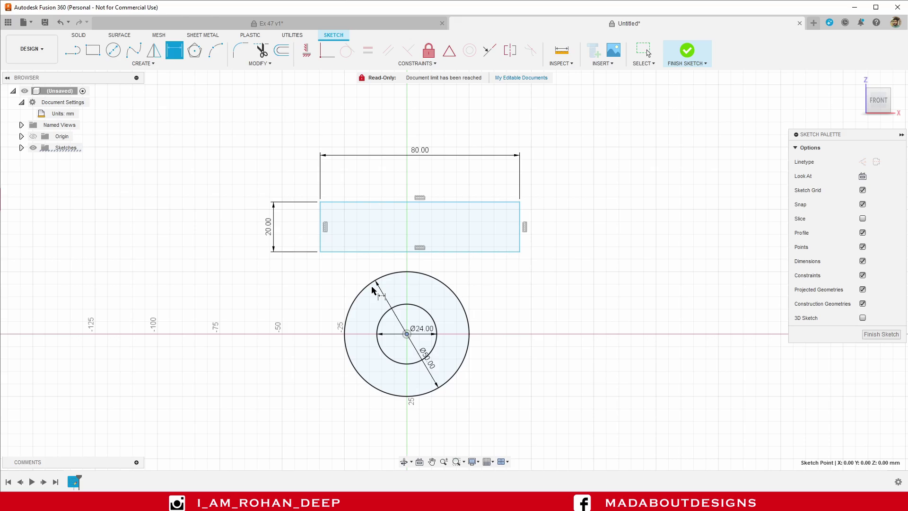
click(319, 243)
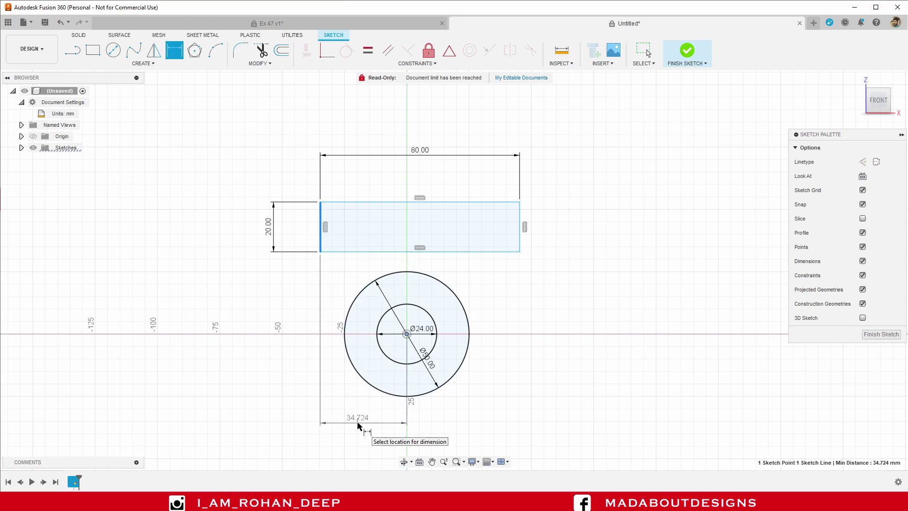
click(399, 427)
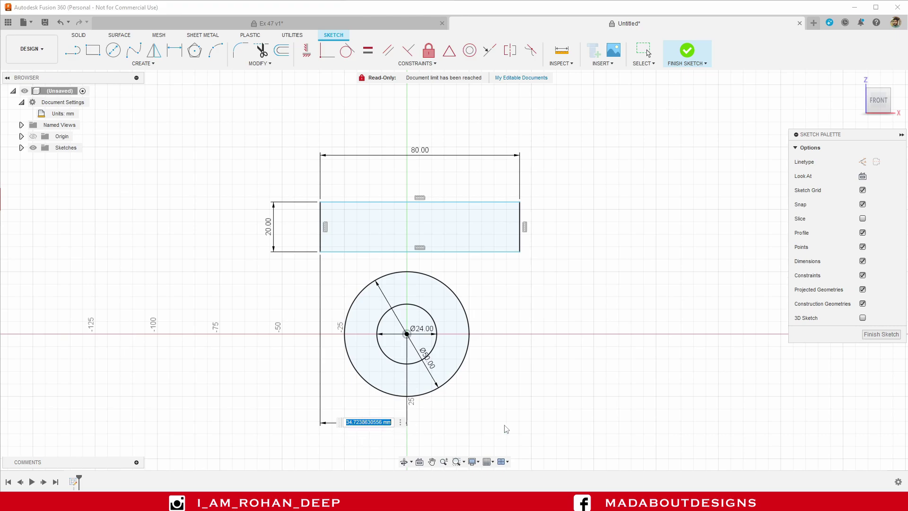
text(40)
key(Return)
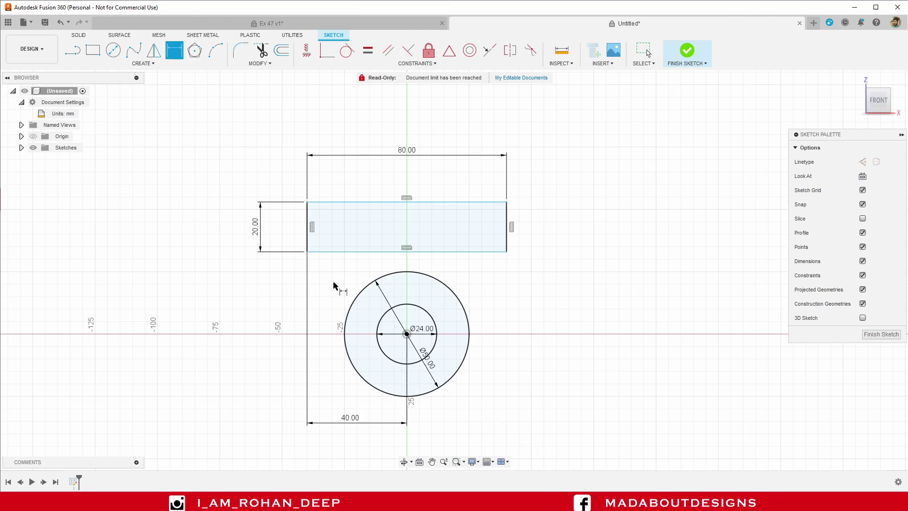
Dimension the rectangle's bottom edge 20 mm from the circle centre.
click(329, 252)
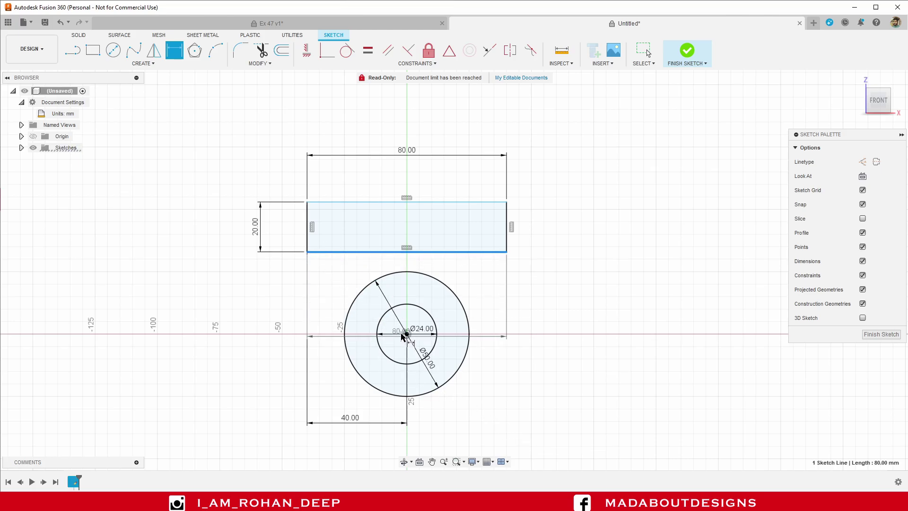
click(406, 334)
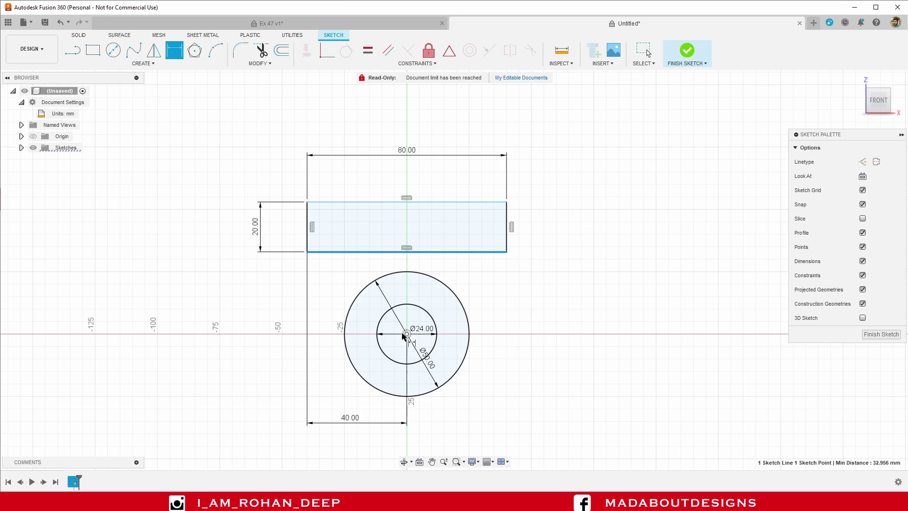
click(269, 322)
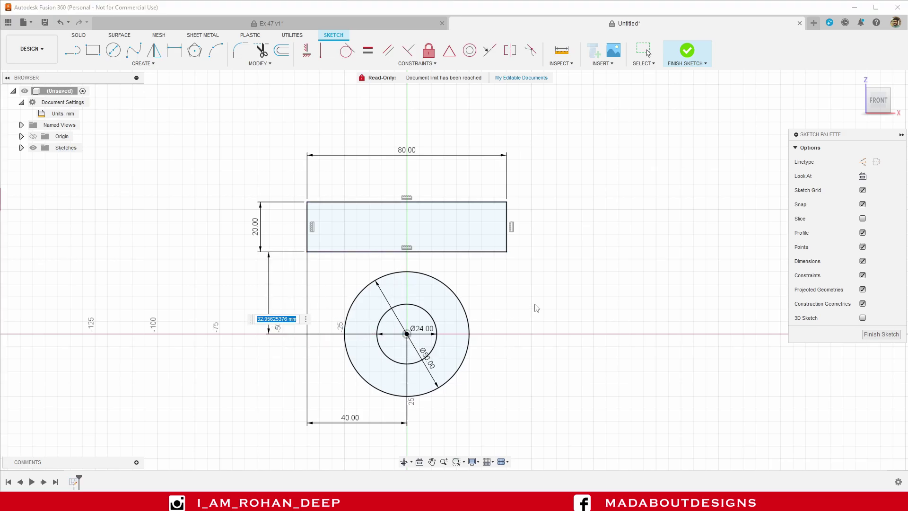
text(20)
key(Return)
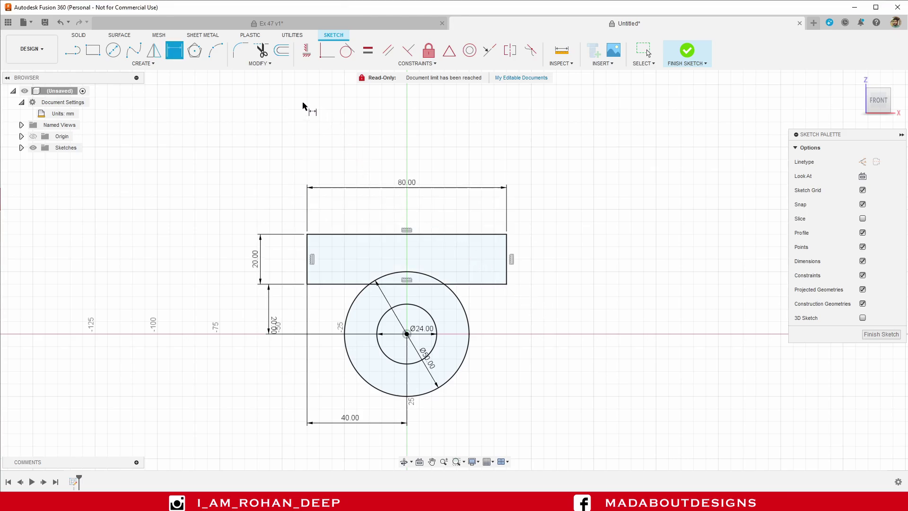
Trim away the big circle's top arc inside the rectangle.
click(258, 64)
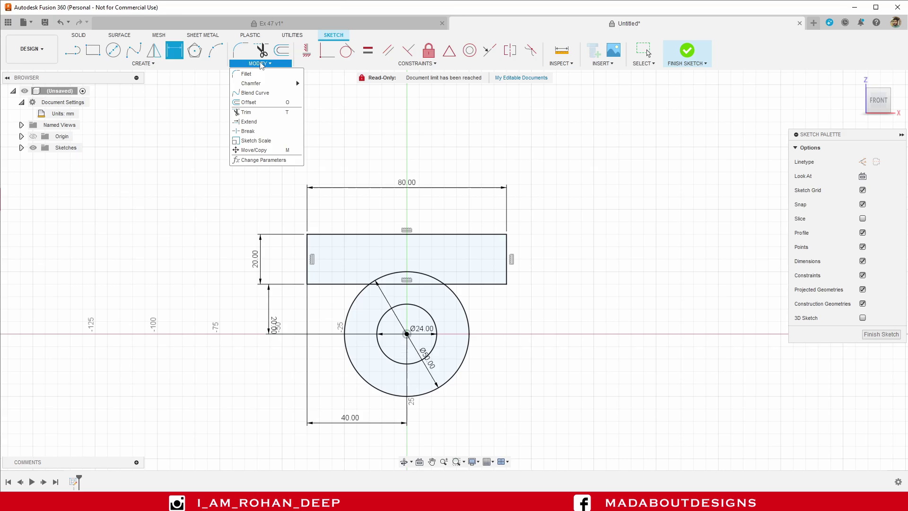
click(261, 112)
scroll(359, 265, up, 2)
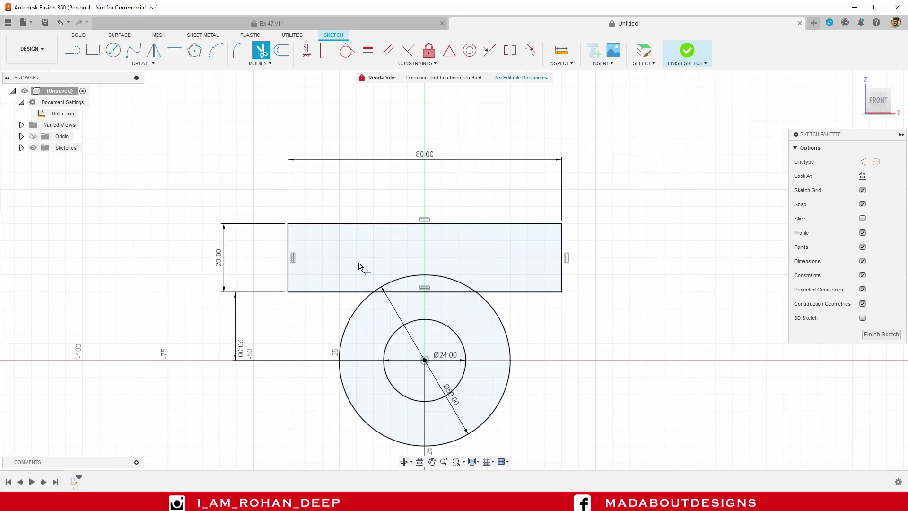
scroll(389, 346, up, 2)
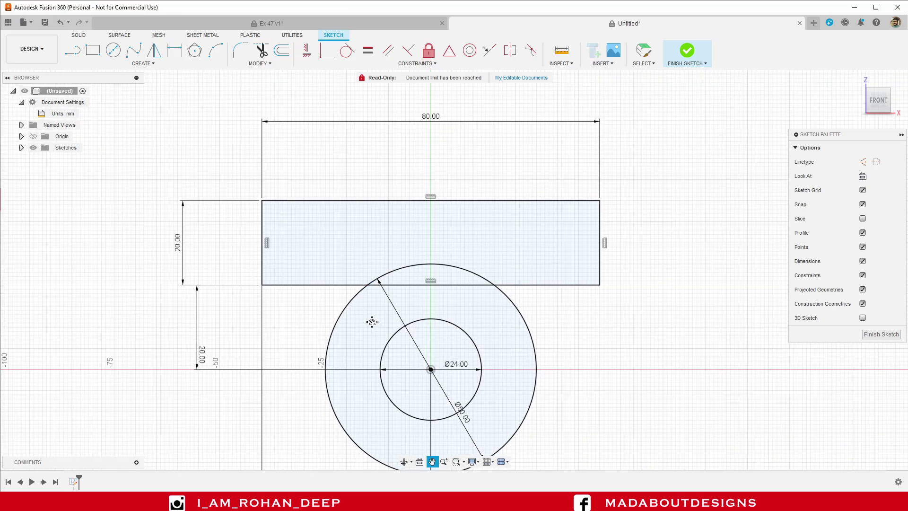
click(402, 263)
scroll(404, 266, down, 3)
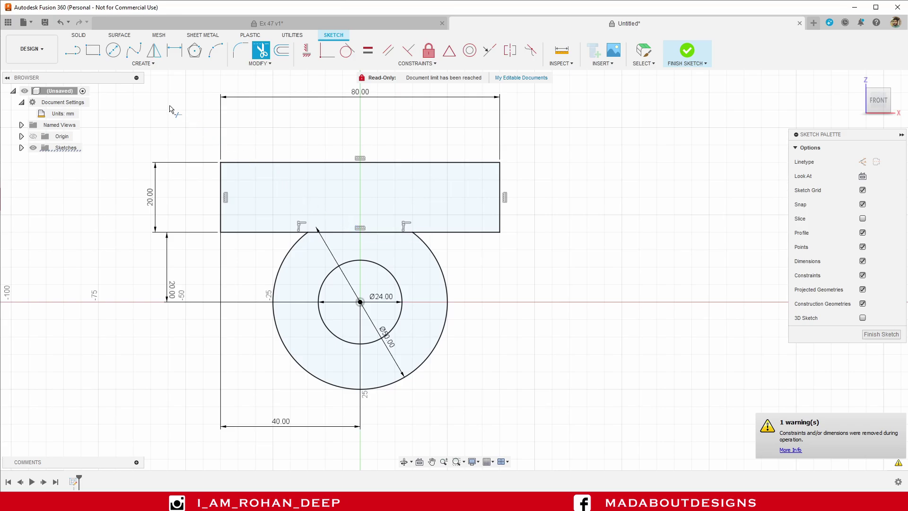
Draw lines from both bottom rectangle corners tangent to the Ø50 circle.
click(72, 50)
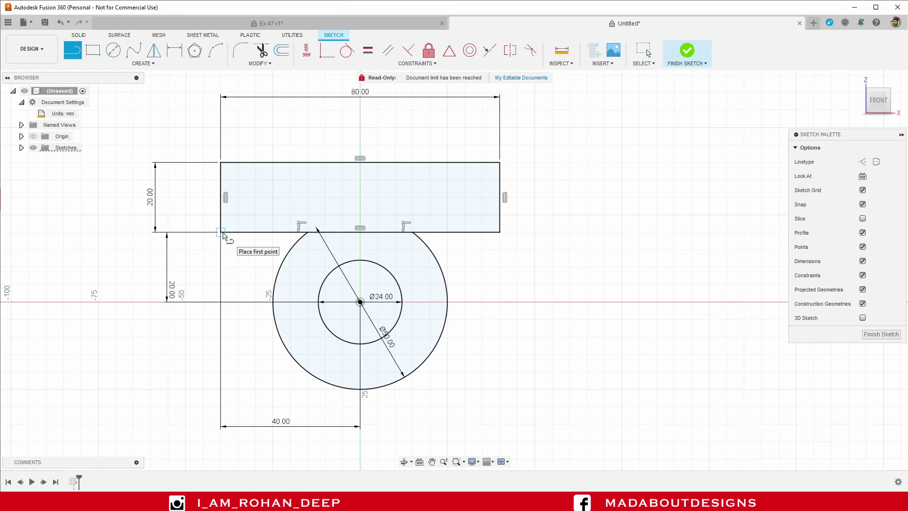
click(221, 232)
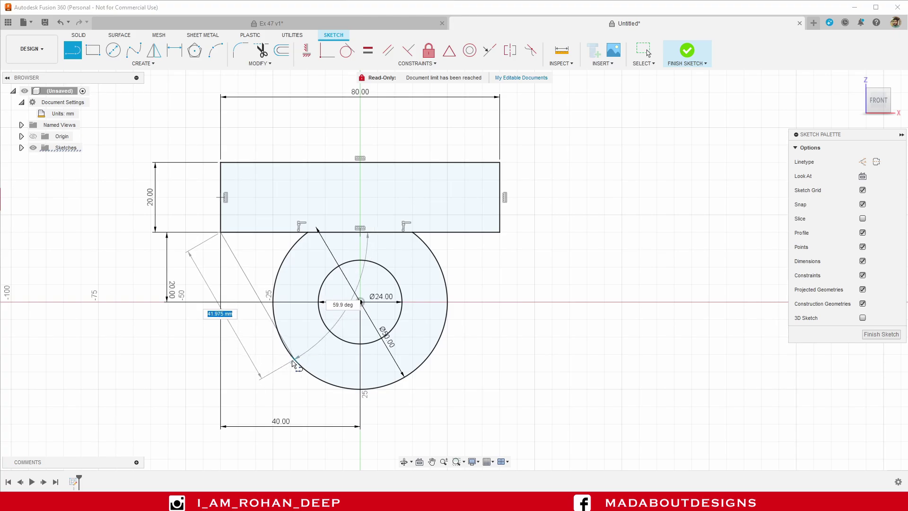
scroll(290, 361, up, 2)
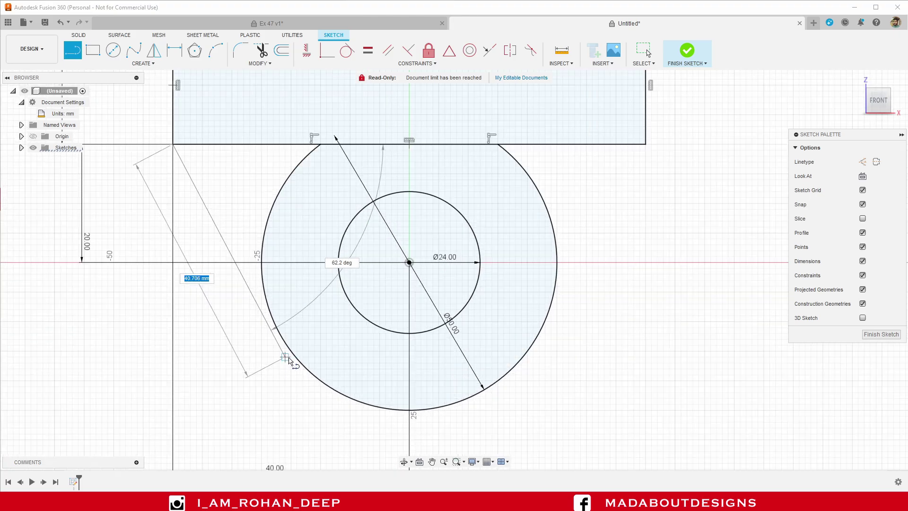
scroll(289, 359, up, 1)
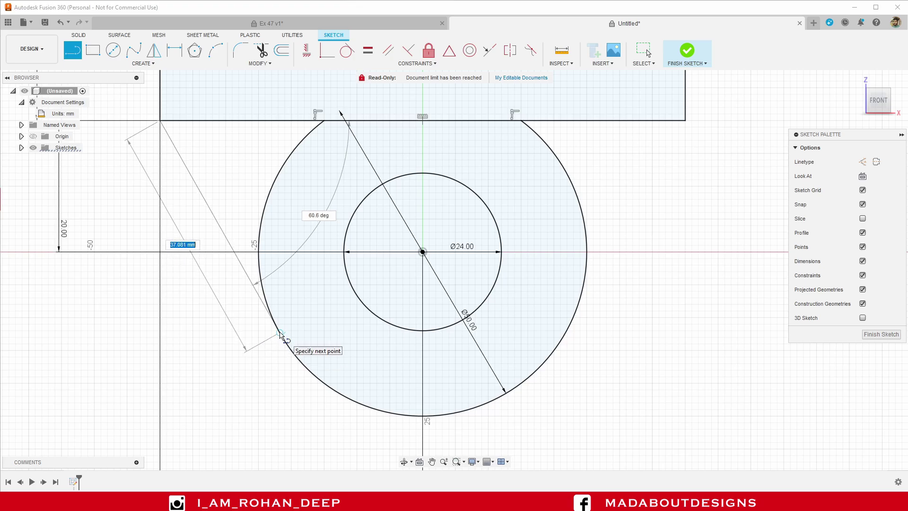
click(280, 333)
scroll(284, 334, down, 2)
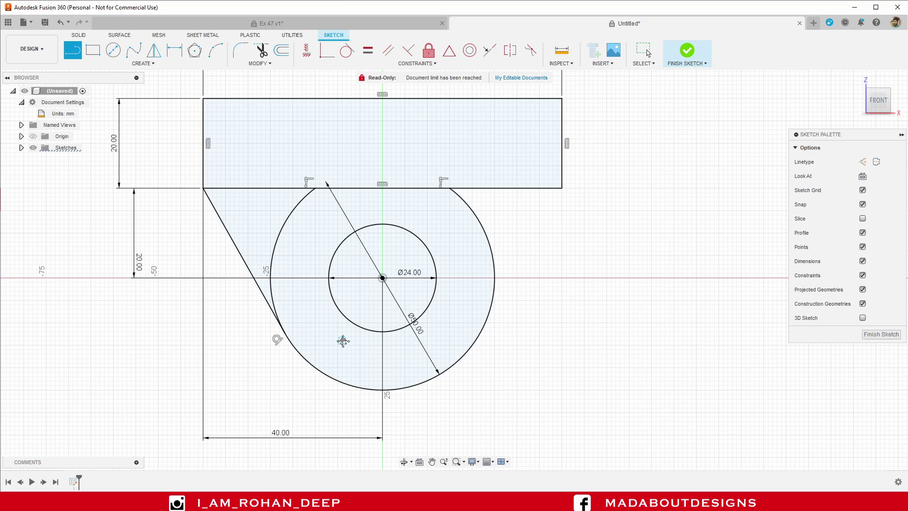
middle_drag(343, 340, 345, 391)
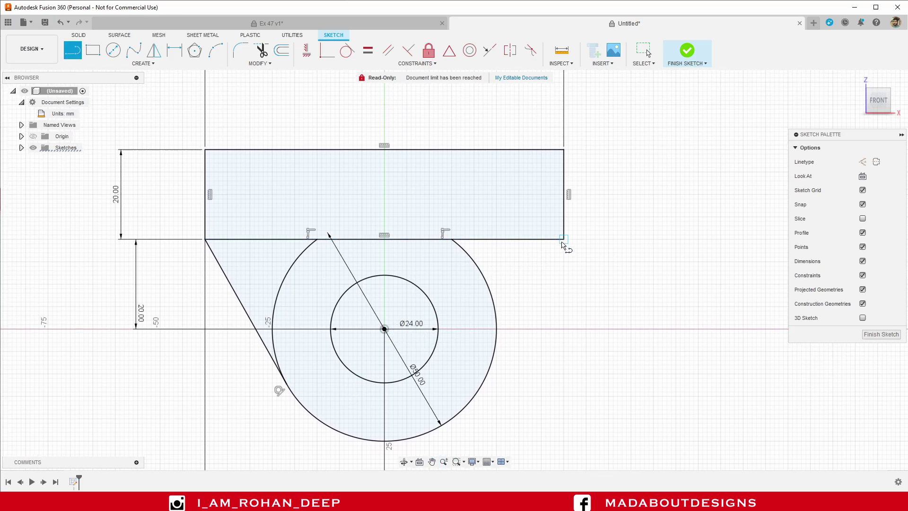
click(563, 239)
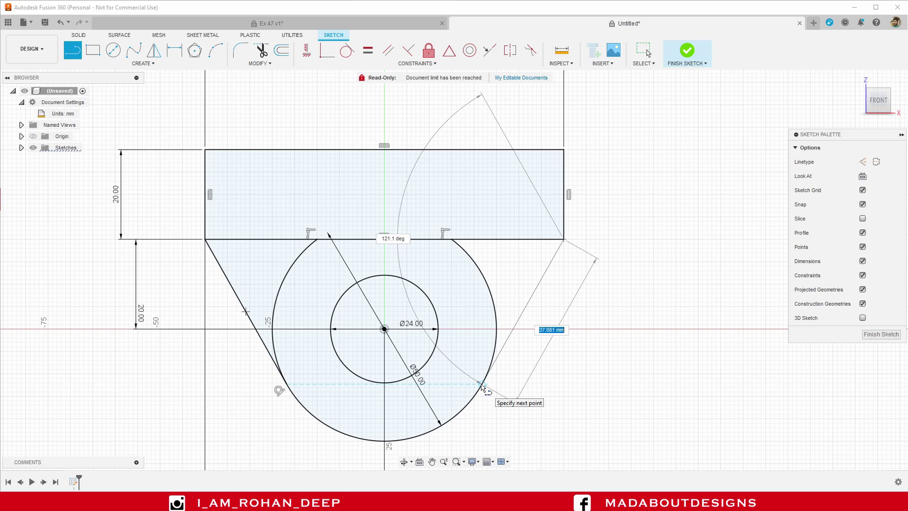
double_click(482, 384)
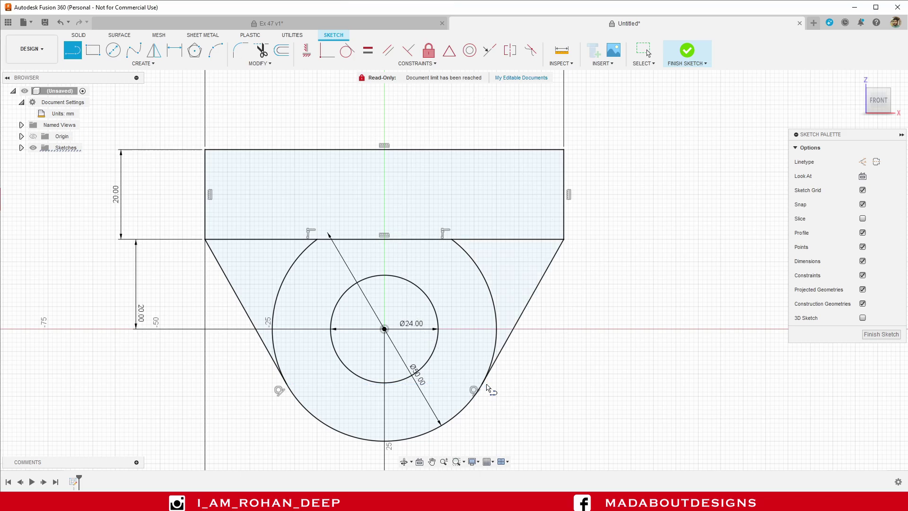
middle_drag(529, 343, 551, 367)
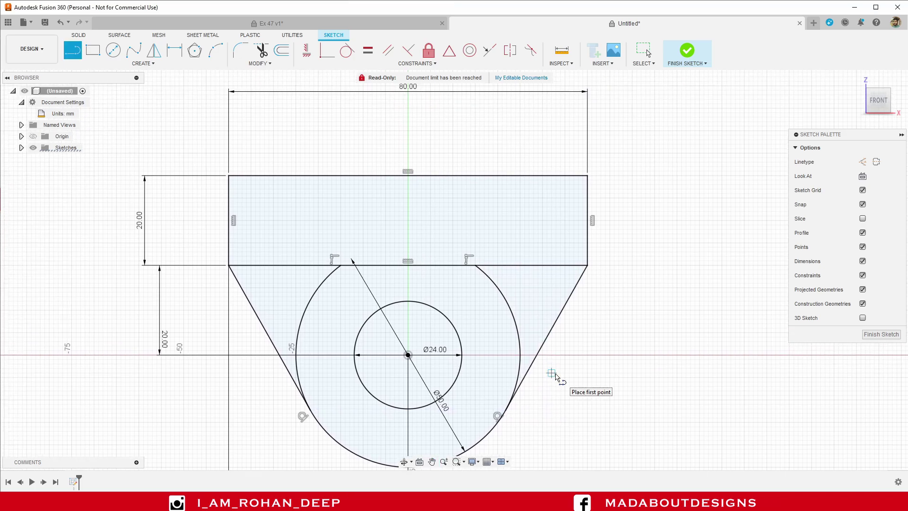
Trim the leftover arcs of the big circle between the tangent lines.
click(261, 64)
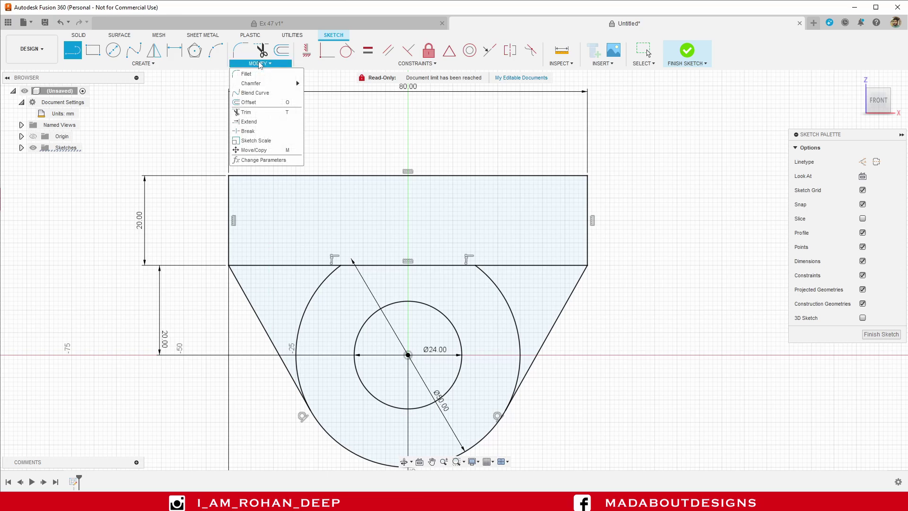
click(247, 112)
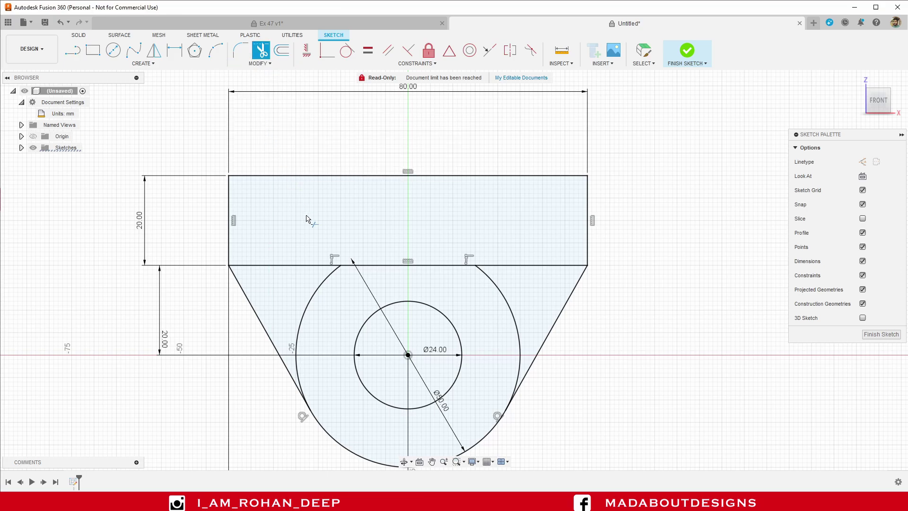
click(316, 294)
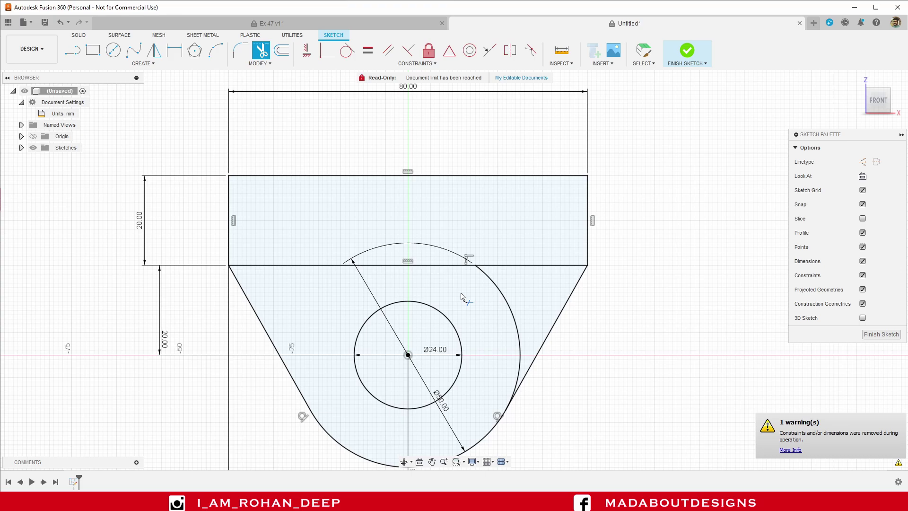
click(498, 293)
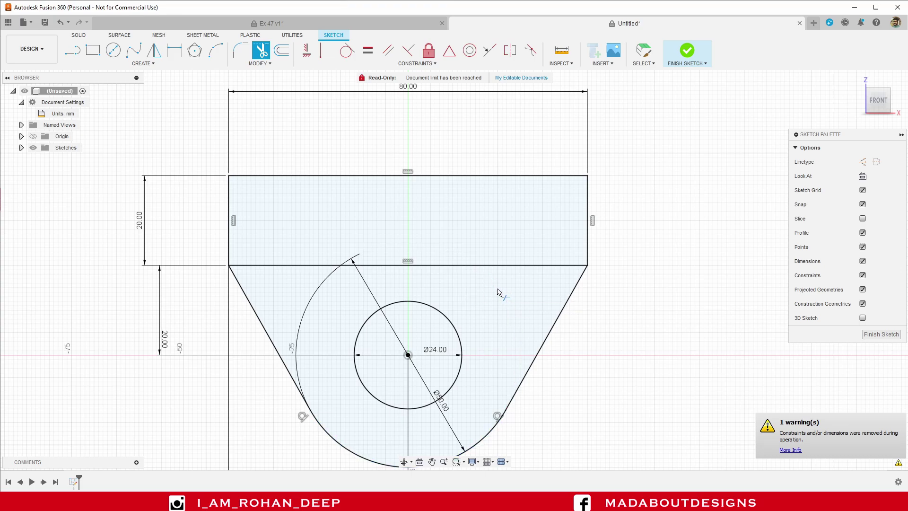
Fillet the rectangle's top-left and top-right corners with a 7 mm radius.
click(257, 64)
click(247, 74)
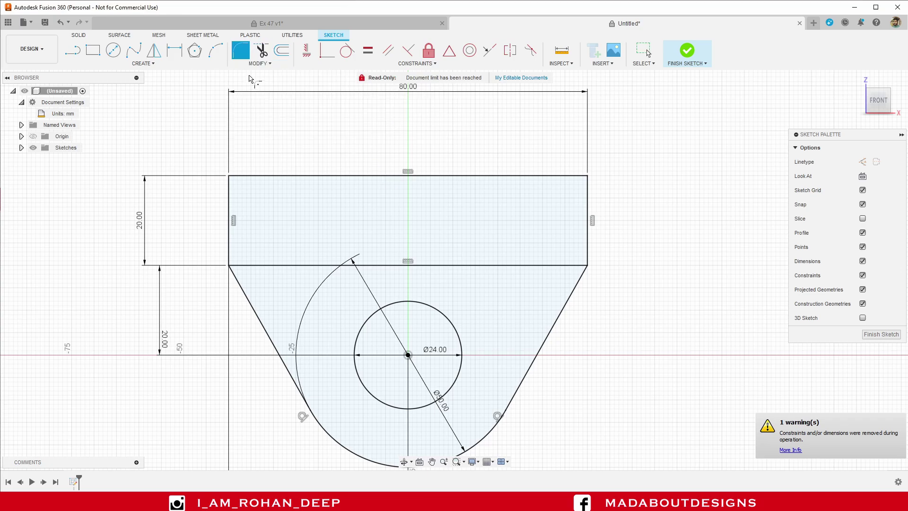
middle_drag(284, 175, 270, 247)
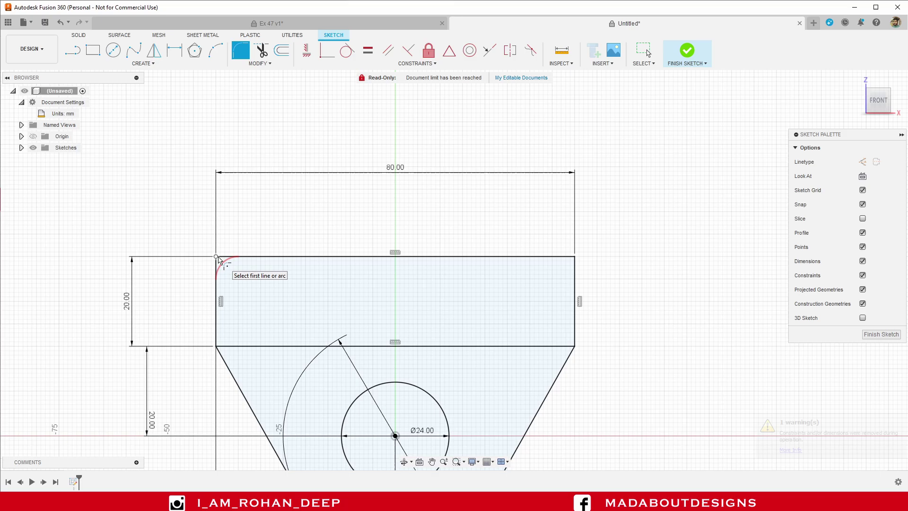
click(217, 257)
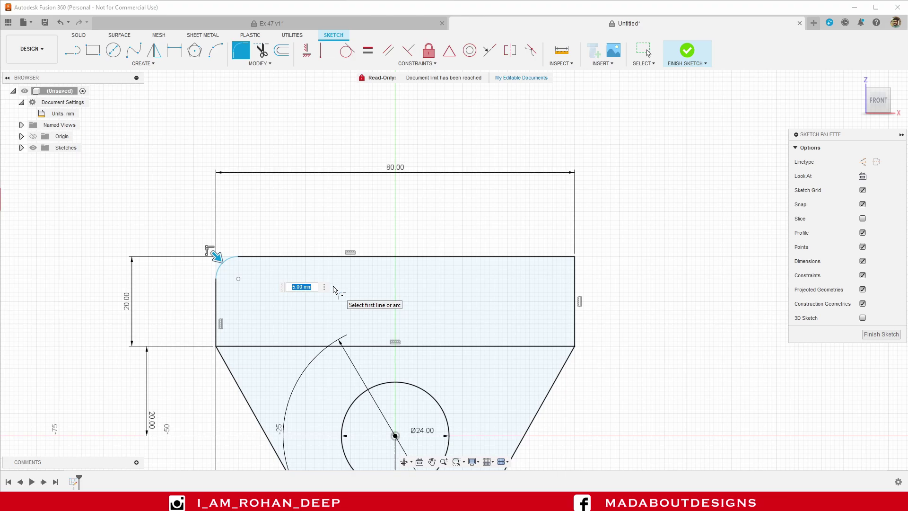
text(7)
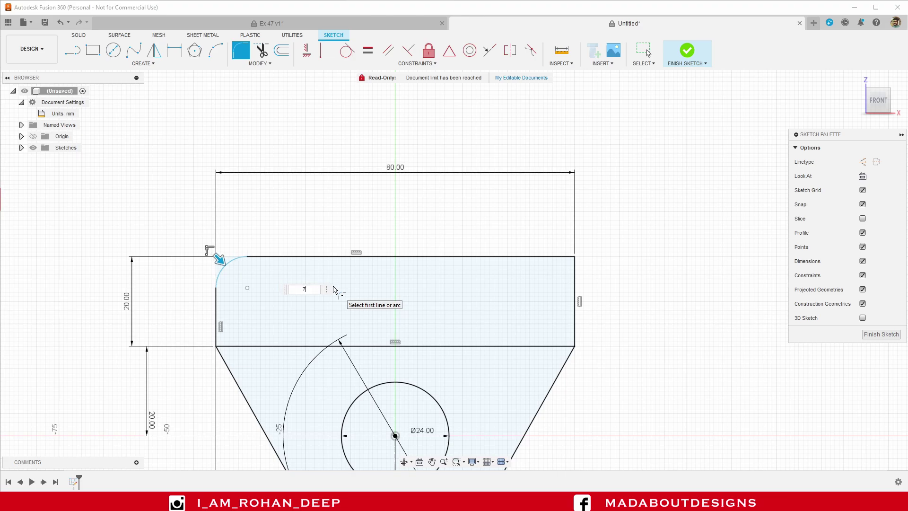
key(Return)
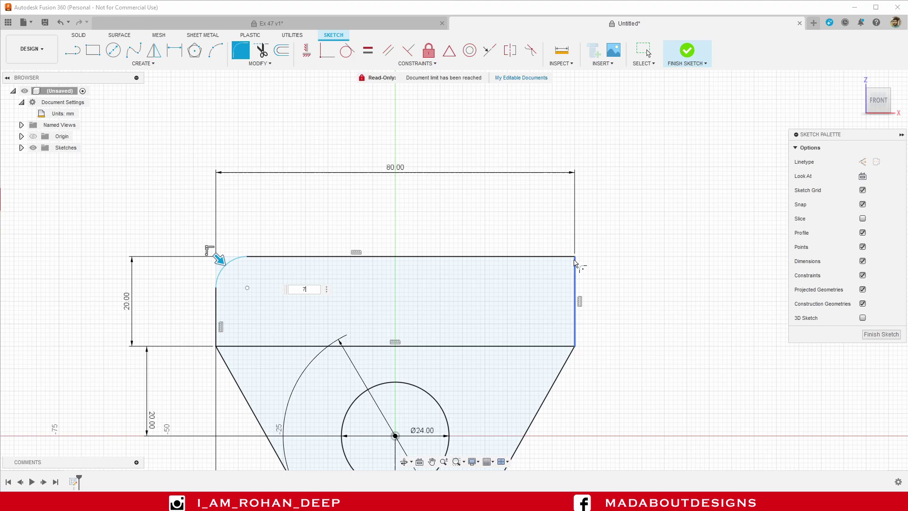
click(574, 258)
scroll(593, 231, down, 2)
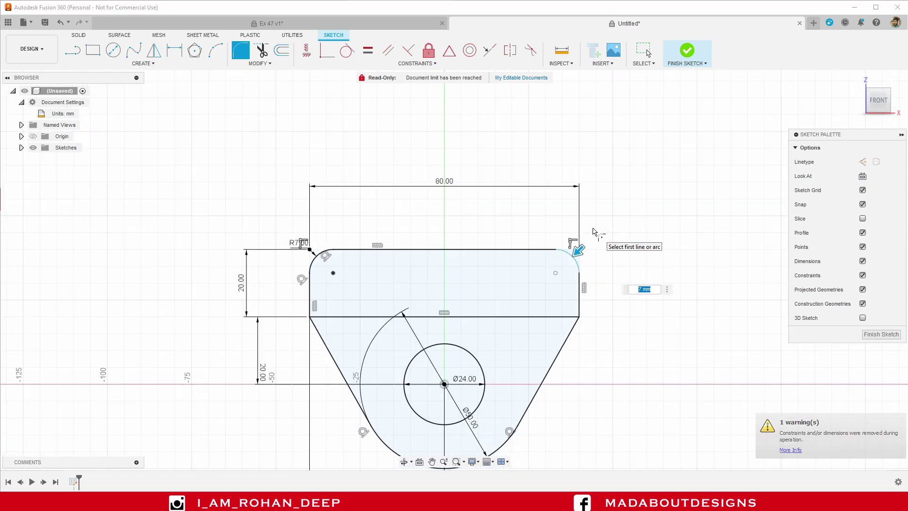
key(Escape)
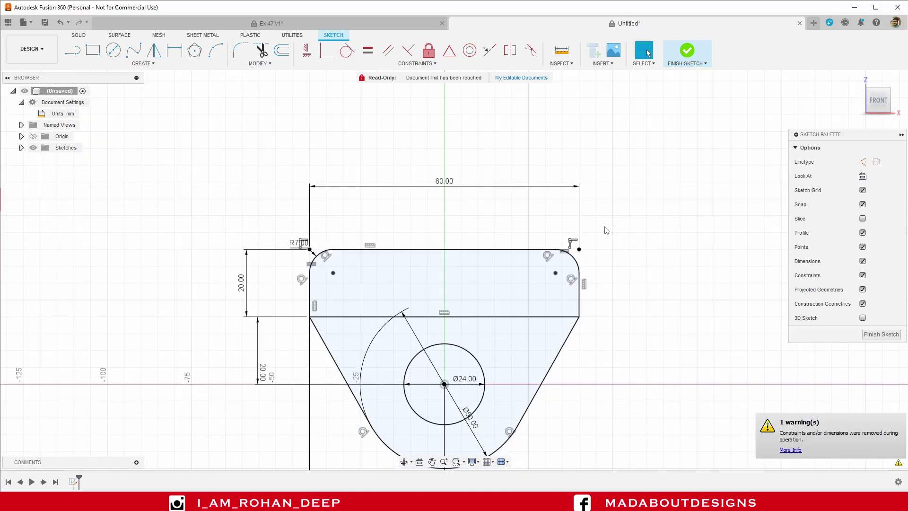
scroll(609, 230, down, 2)
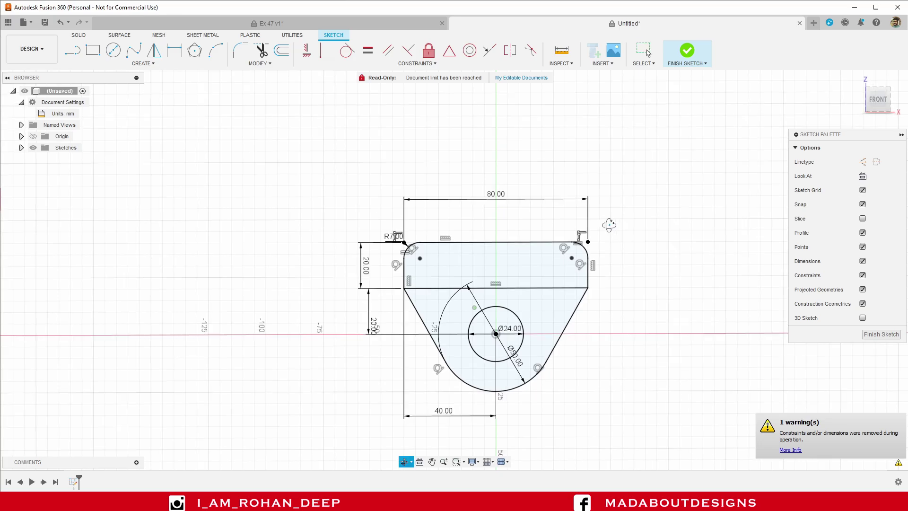
mouse_move(614, 235)
shift+middle_down()
mouse_move(583, 249)
mouse_move(598, 241)
shift+middle_up()
Finish the sketch and extrude the rounded top profile 120 mm as a new body.
click(687, 52)
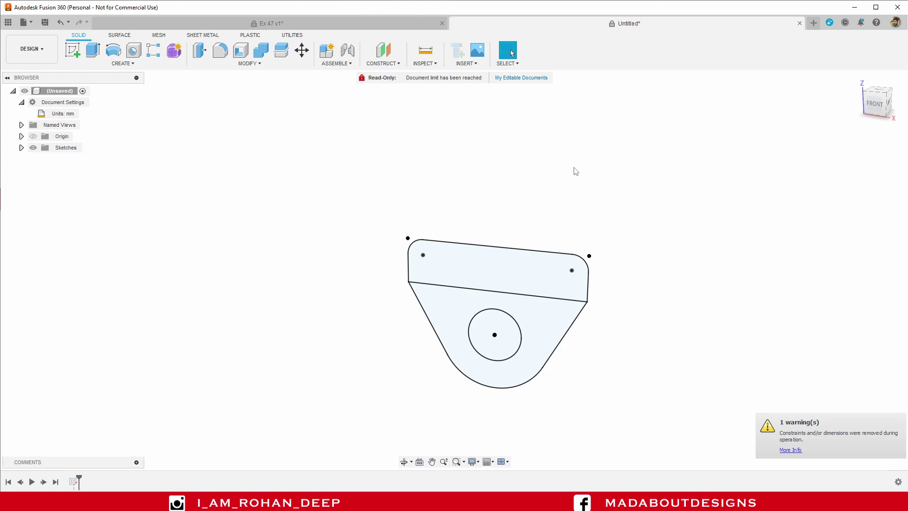
scroll(570, 168, down, 3)
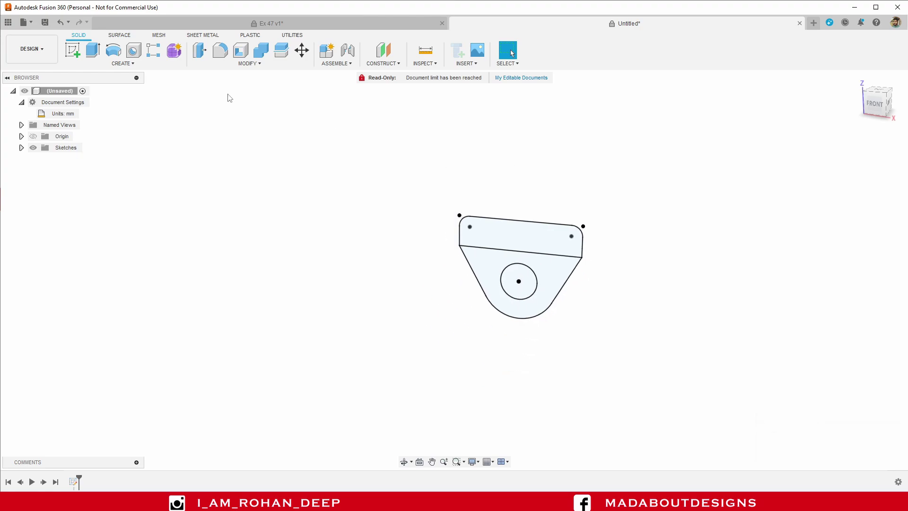
click(93, 52)
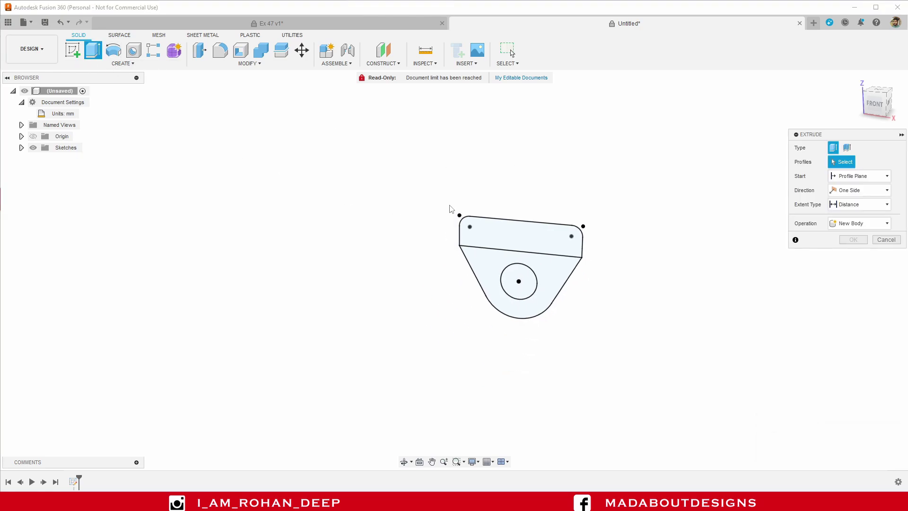
middle_drag(525, 193, 351, 251)
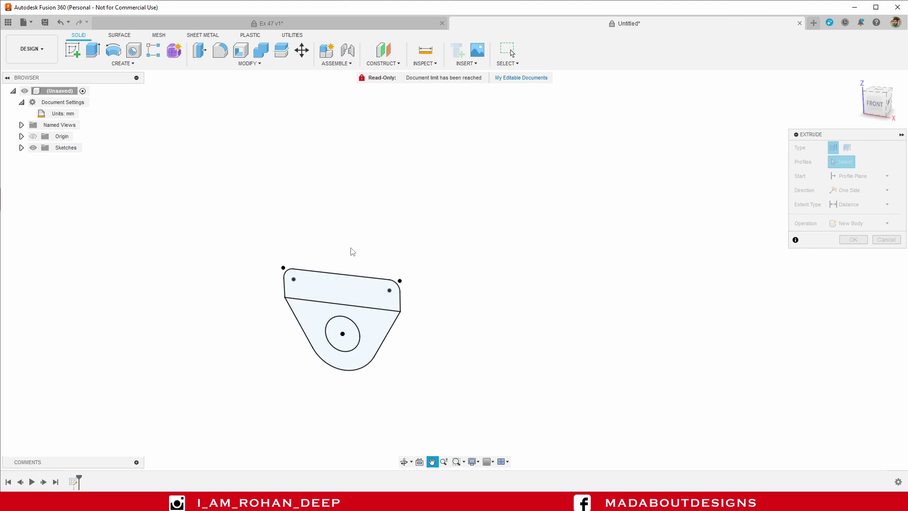
click(353, 288)
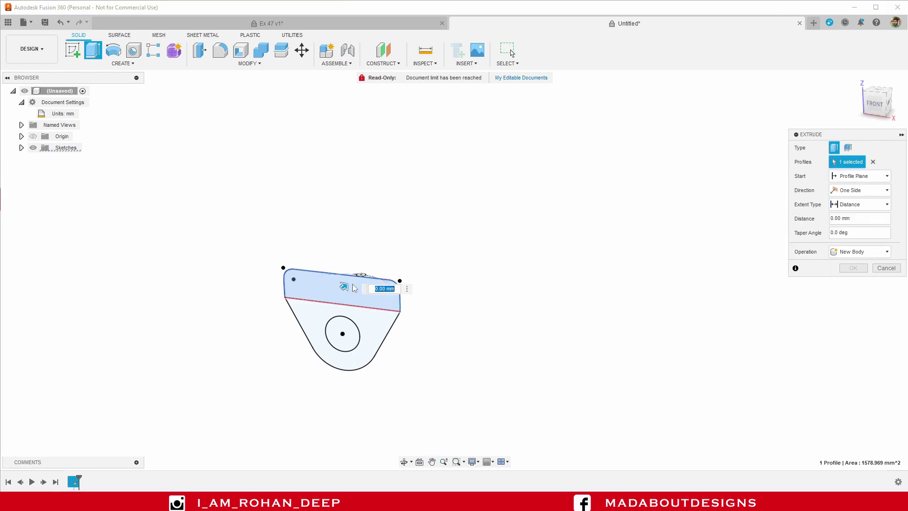
shift+middle_drag(448, 300, 439, 303)
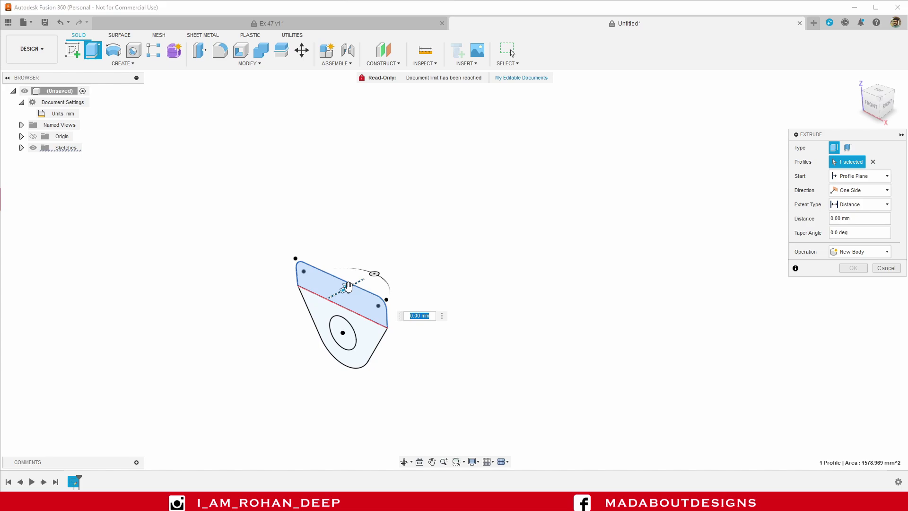
drag(345, 287, 385, 268)
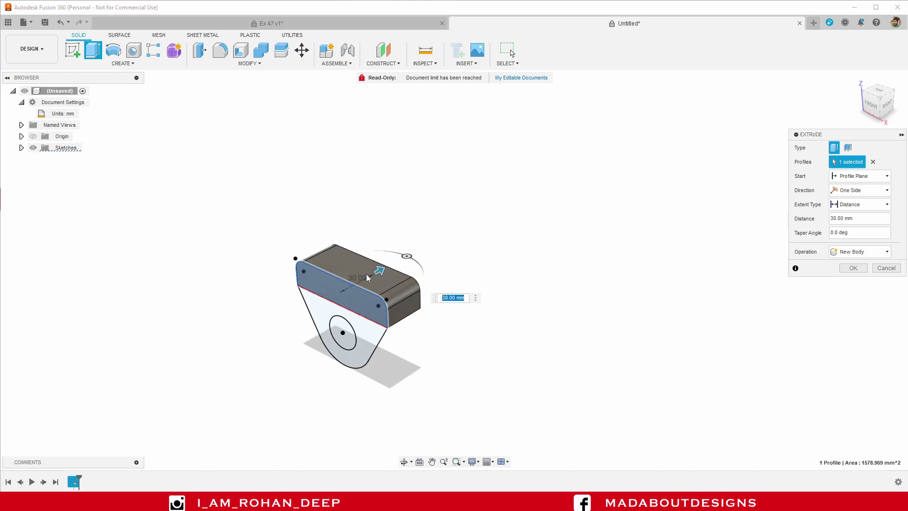
middle_drag(441, 261, 451, 273)
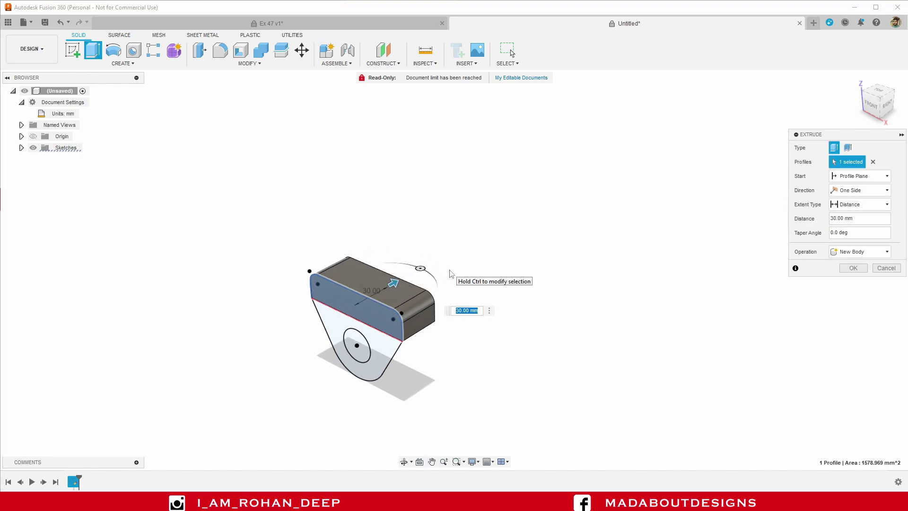
text(120)
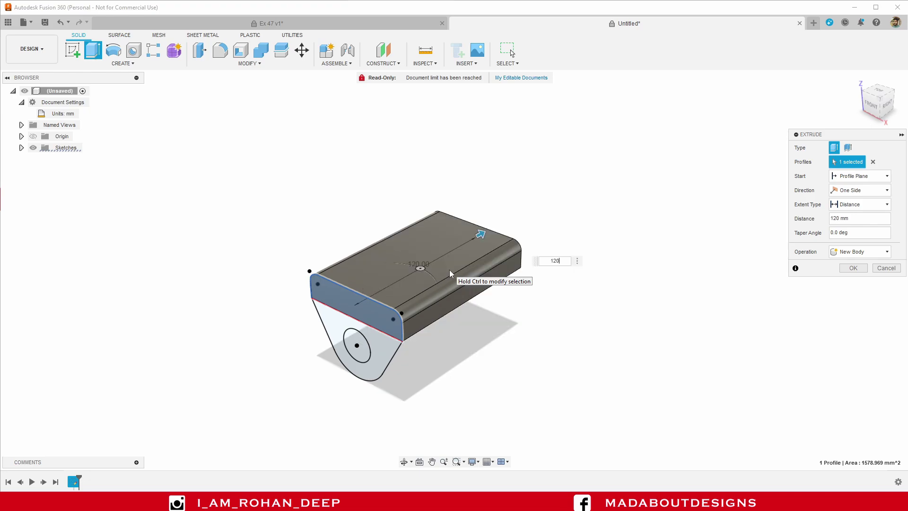
key(Return)
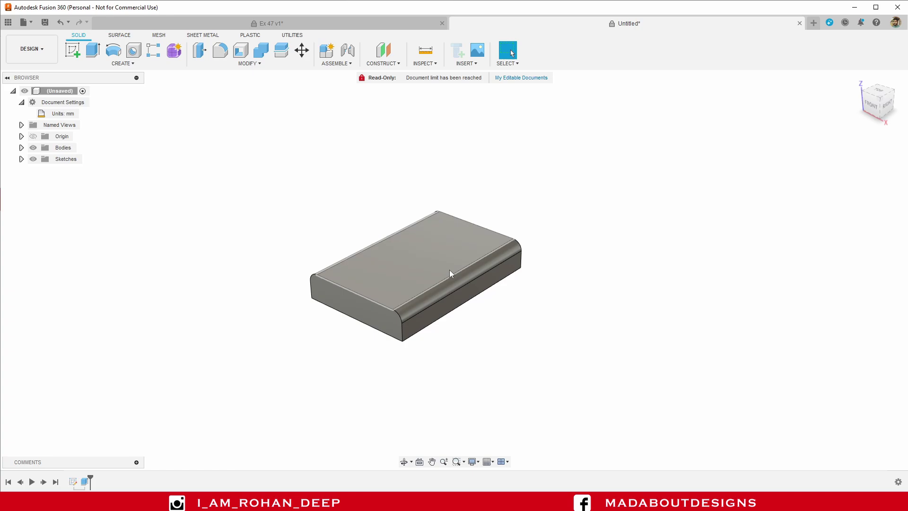
Show Sketch1 again and extrude the lower tab with its hole 7 mm, joined to the plate.
click(22, 159)
click(41, 170)
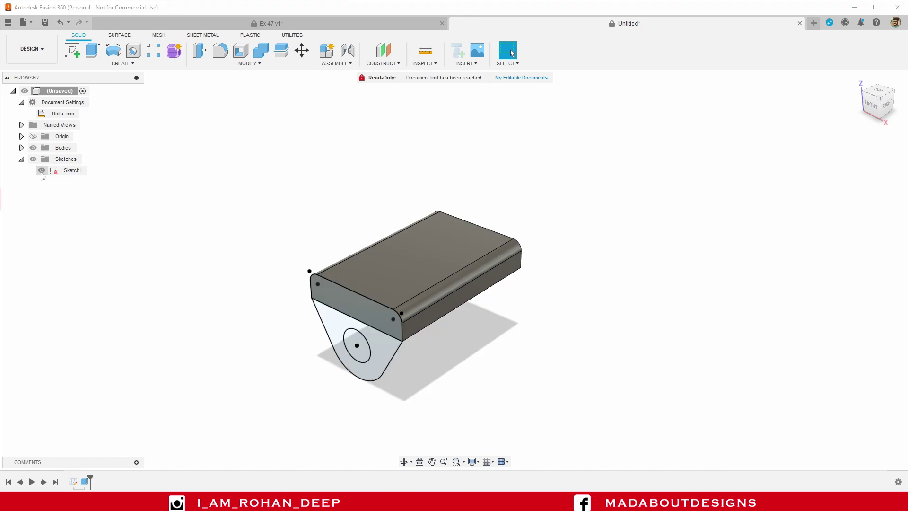
click(93, 50)
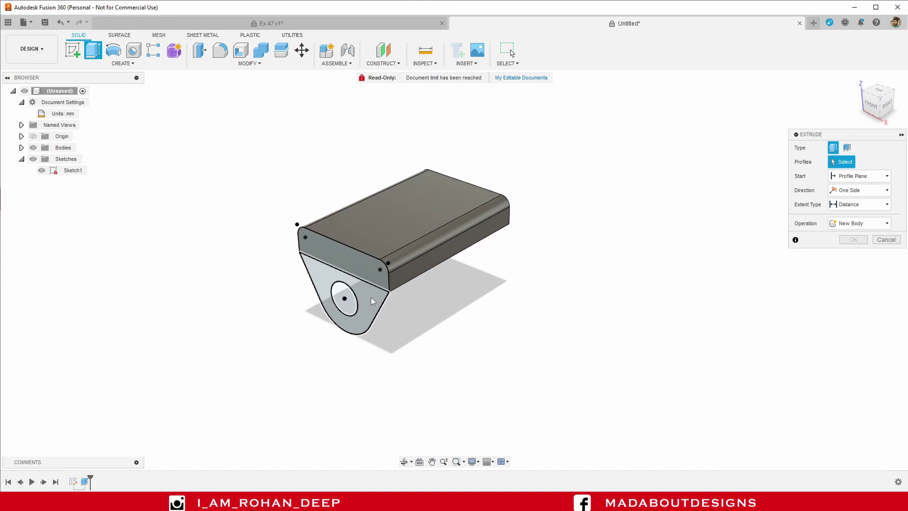
click(350, 311)
text(10)
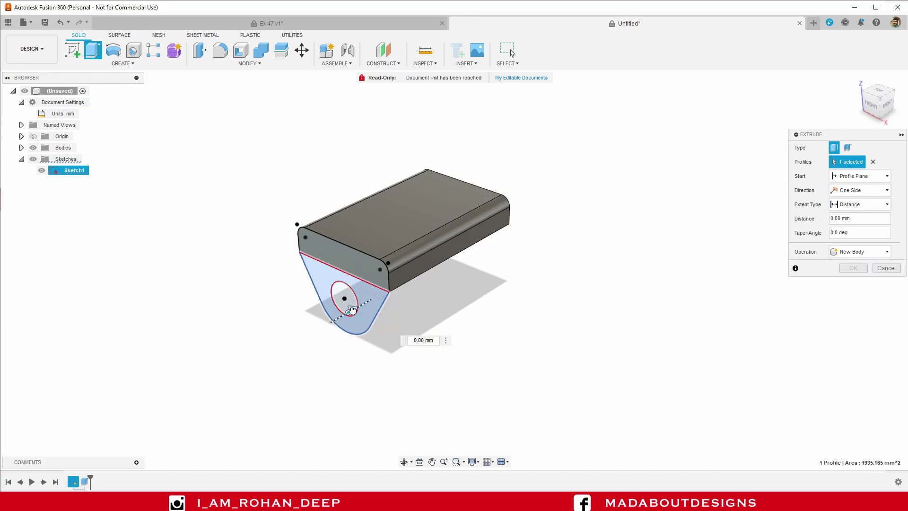
key(Return)
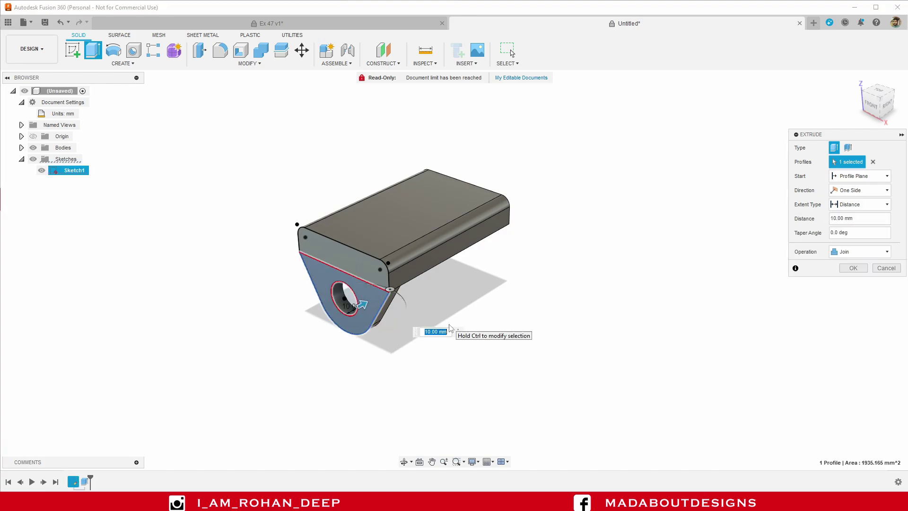
text(7)
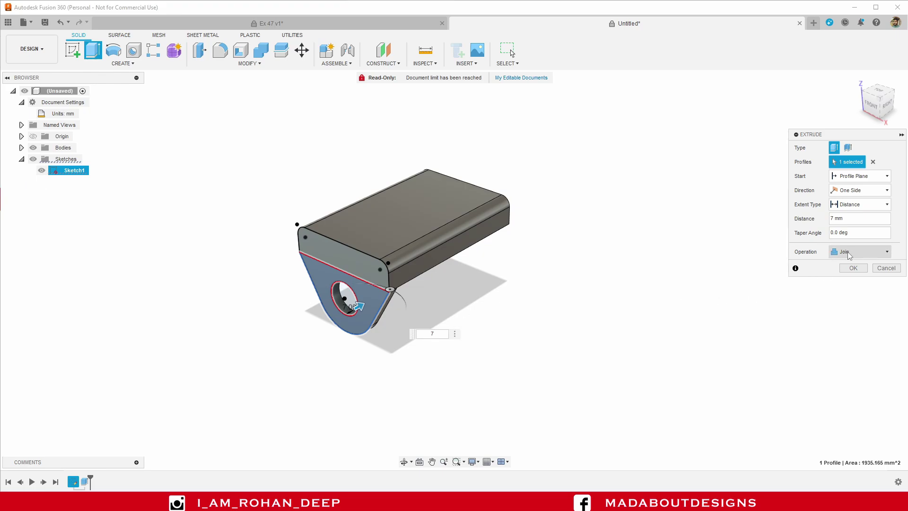
click(853, 269)
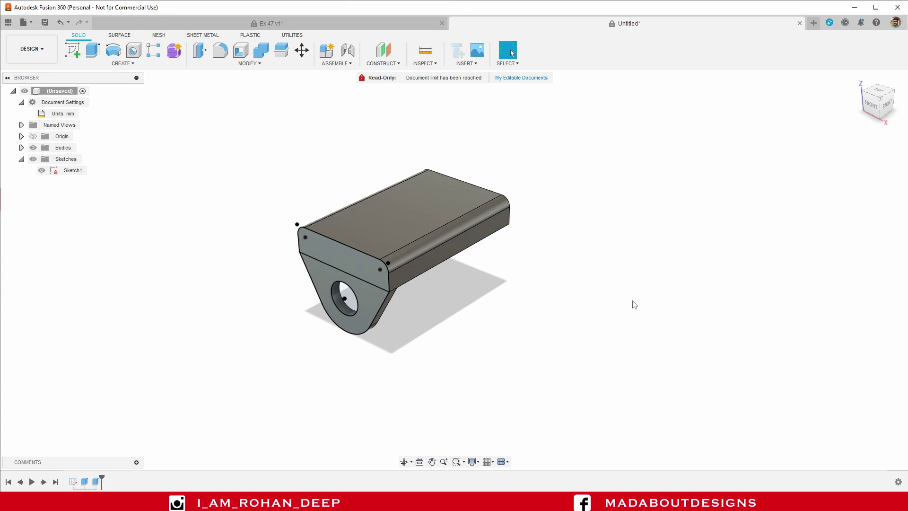
Create a sketch on the plate's front face and bring up the Project / Include commands.
shift+middle_drag(634, 304, 619, 287)
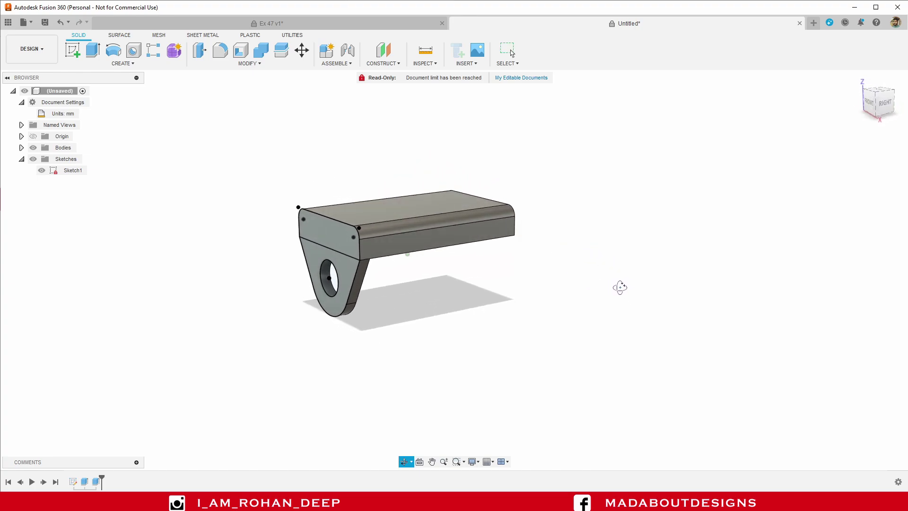
click(73, 51)
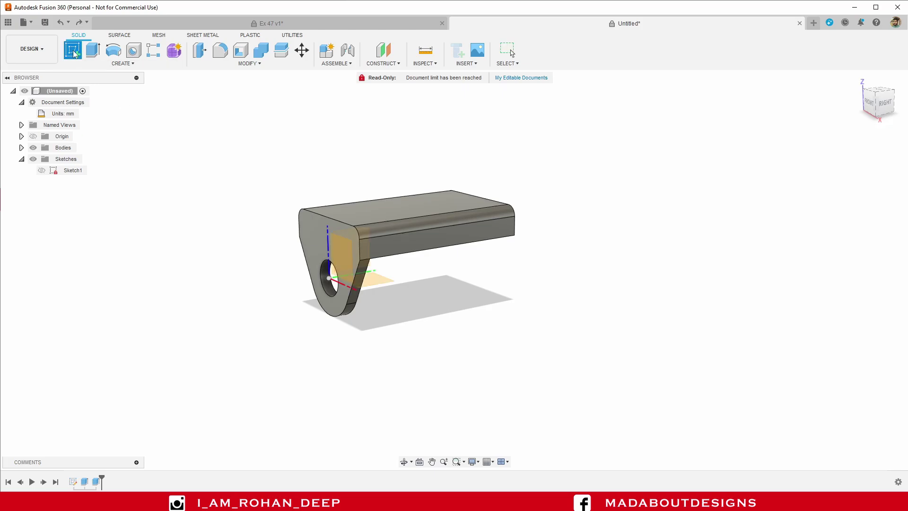
click(479, 242)
middle_drag(582, 172, 457, 226)
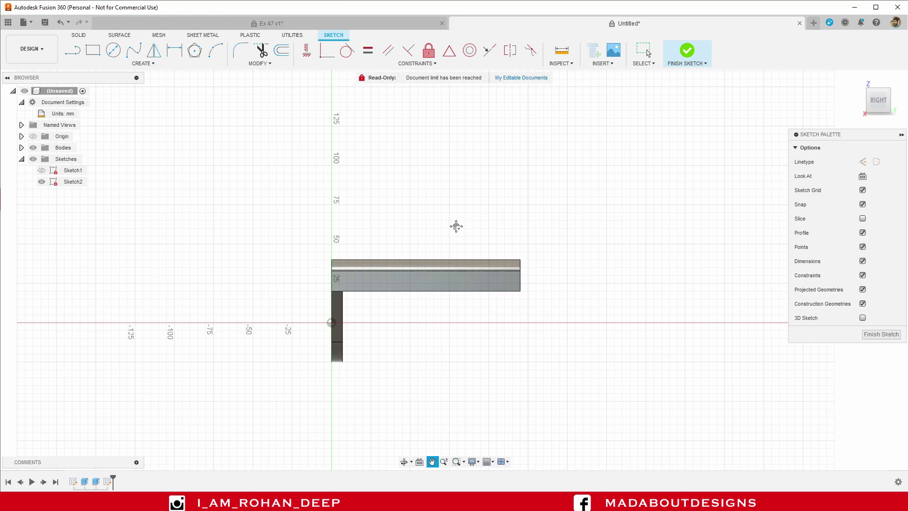
scroll(456, 229, up, 2)
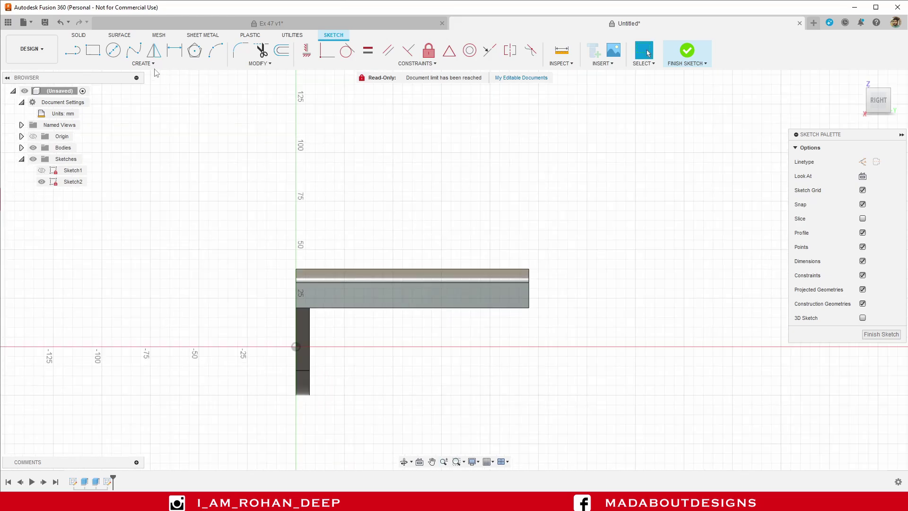
click(143, 63)
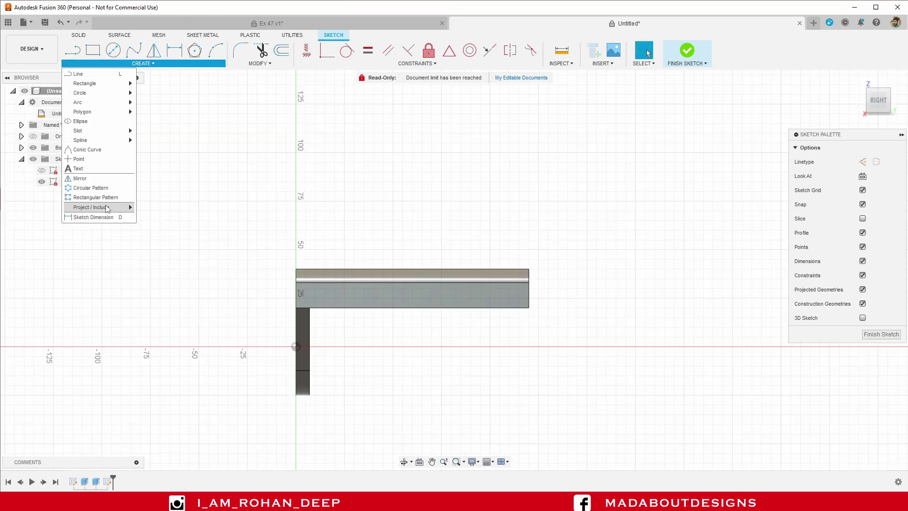
mouse_move(107, 209)
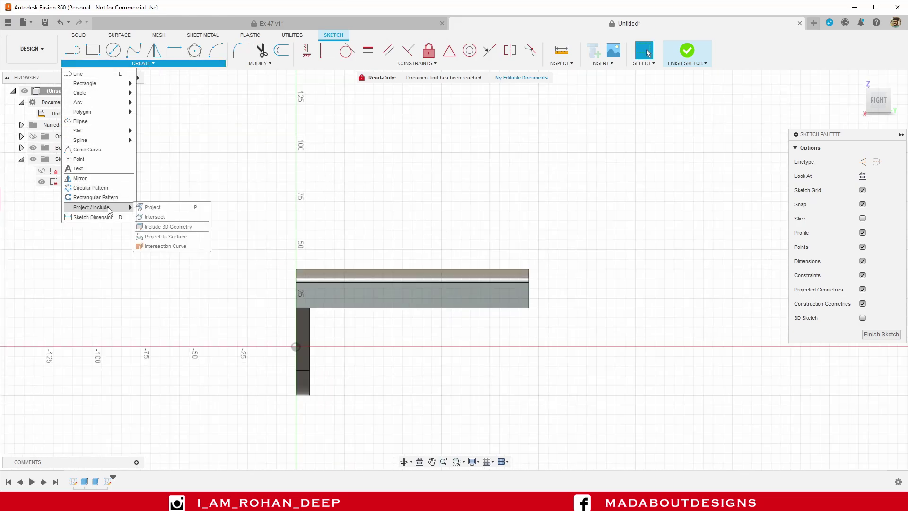
Project the plate's front face into Sketch2 as a rectangular outline.
click(176, 210)
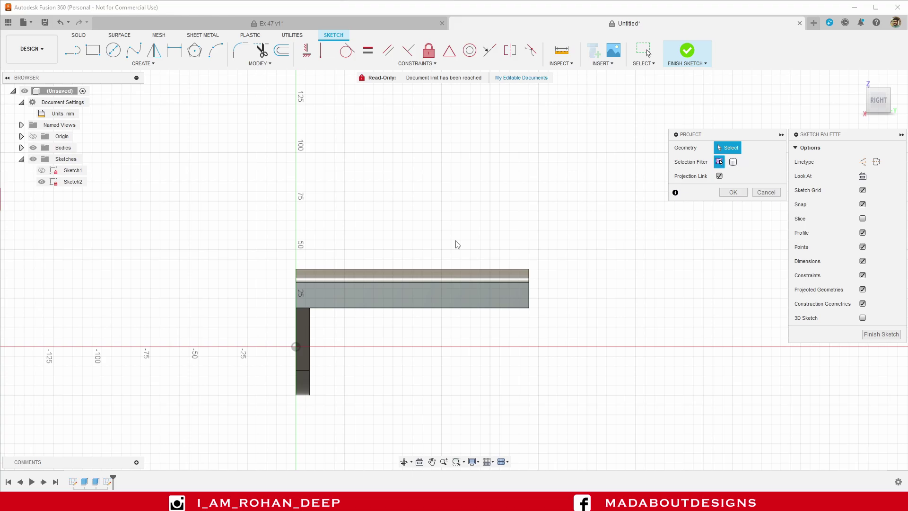
scroll(455, 244, up, 3)
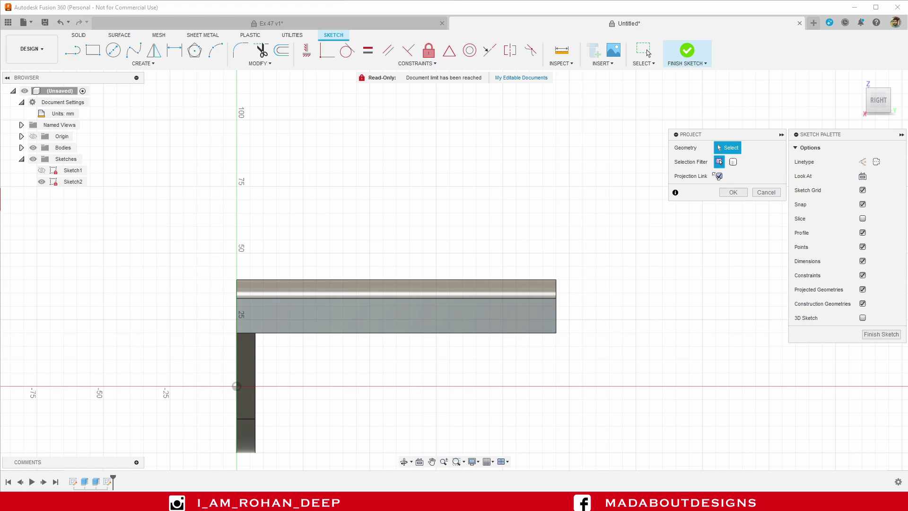
middle_drag(601, 226, 624, 178)
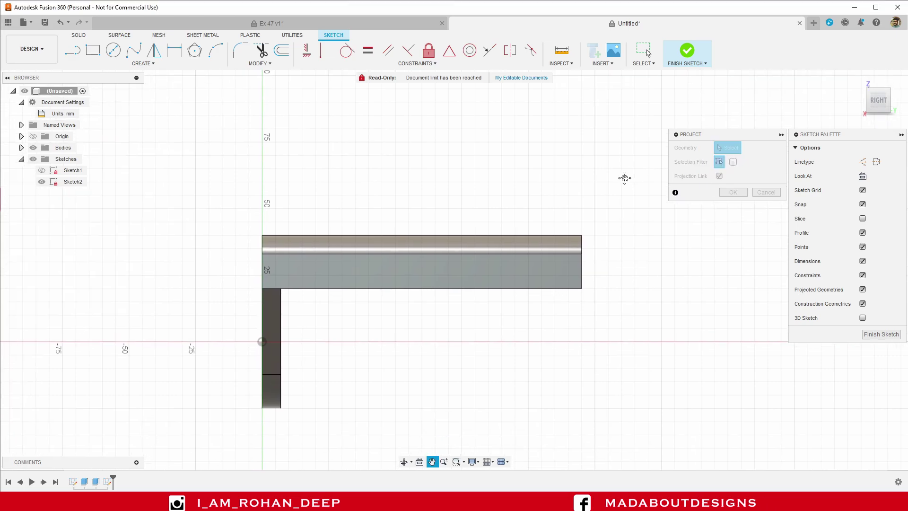
click(547, 268)
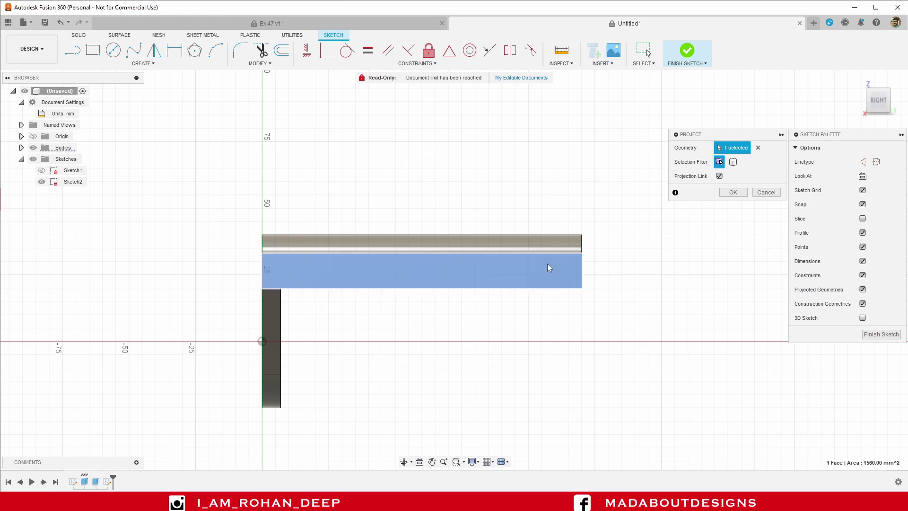
click(733, 192)
Hide the solid body to check that only the projected rectangle remains.
scroll(594, 290, up, 3)
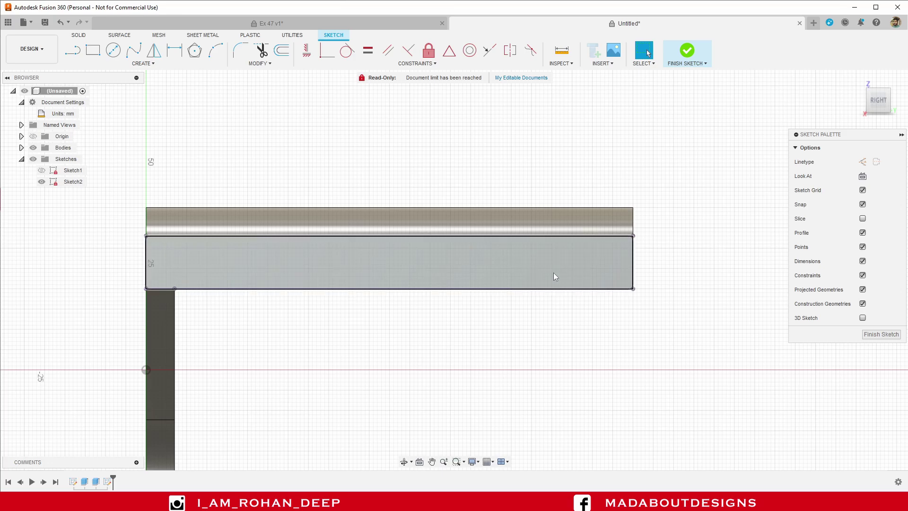
mouse_move(553, 272)
shift+middle_down()
mouse_move(570, 279)
mouse_move(396, 289)
shift+middle_up()
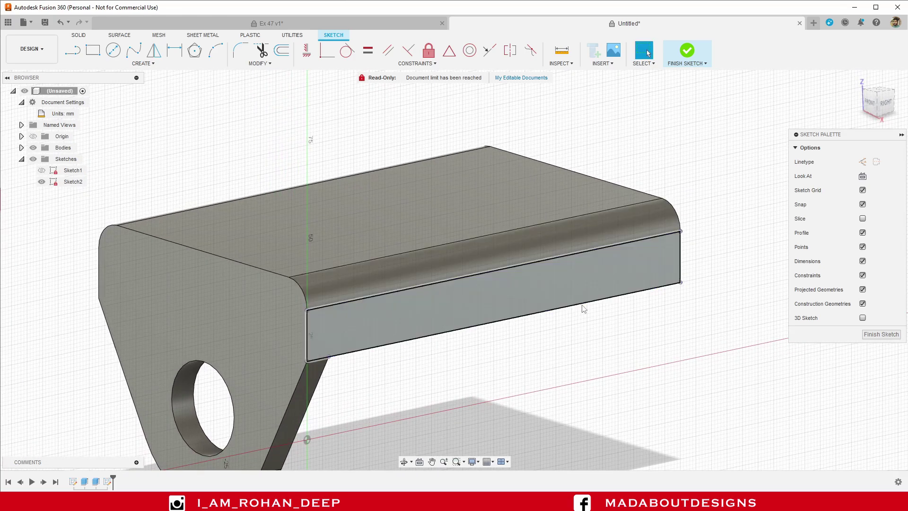
scroll(501, 326, down, 3)
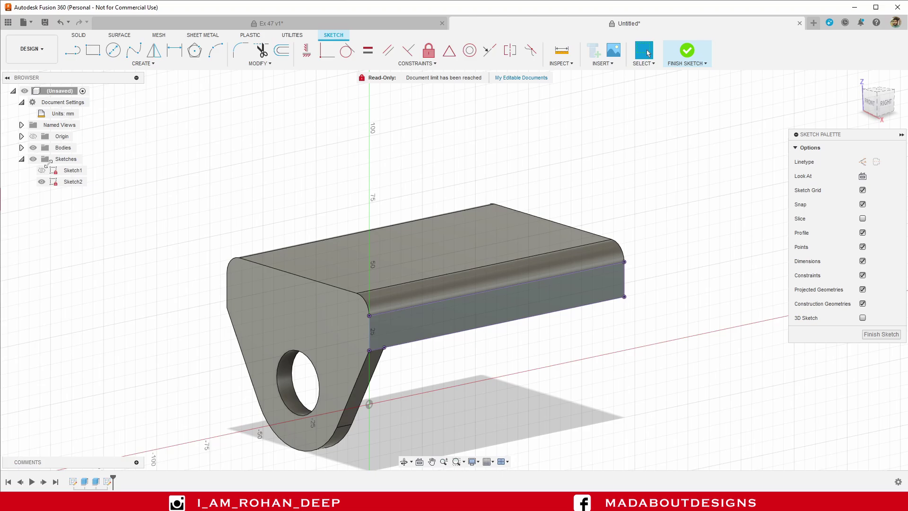
click(33, 148)
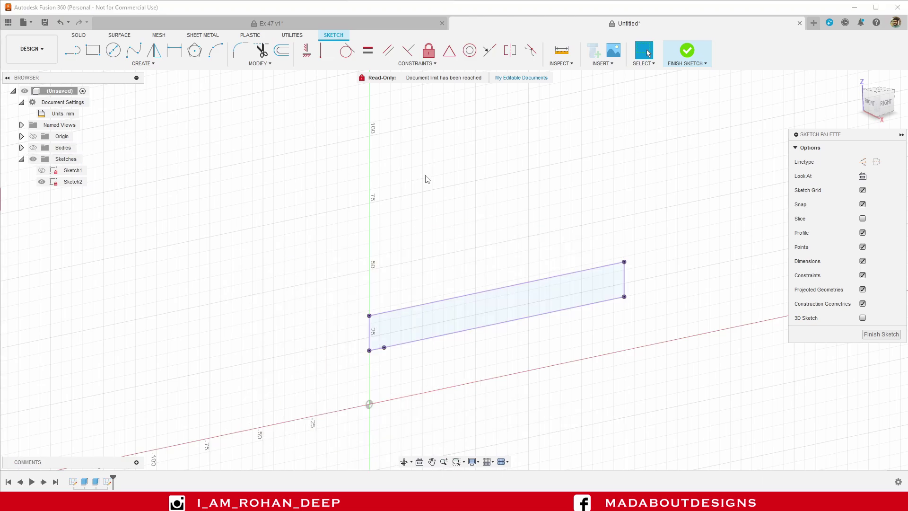
middle_drag(647, 259, 654, 223)
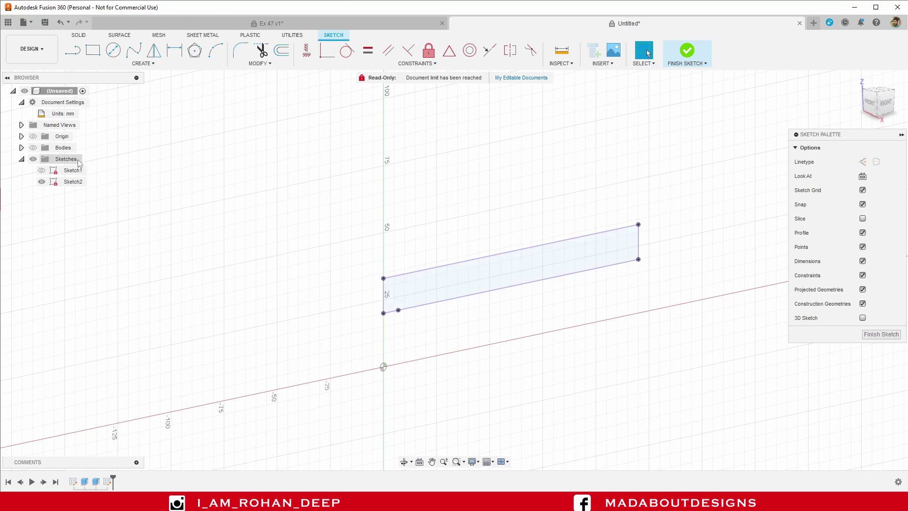
Show the body again and draw a 12 × 40 mm rectangle from the face's lower-right corner.
click(33, 147)
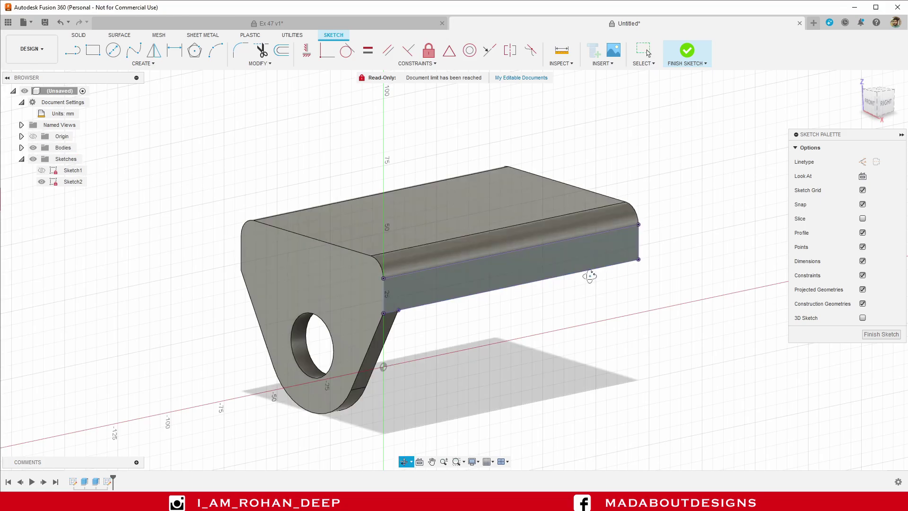
shift+middle_drag(473, 265, 563, 274)
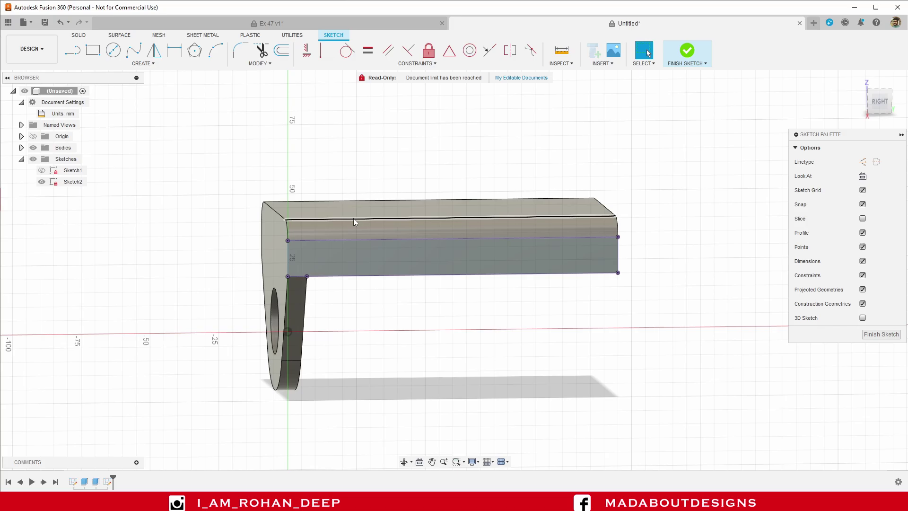
click(93, 49)
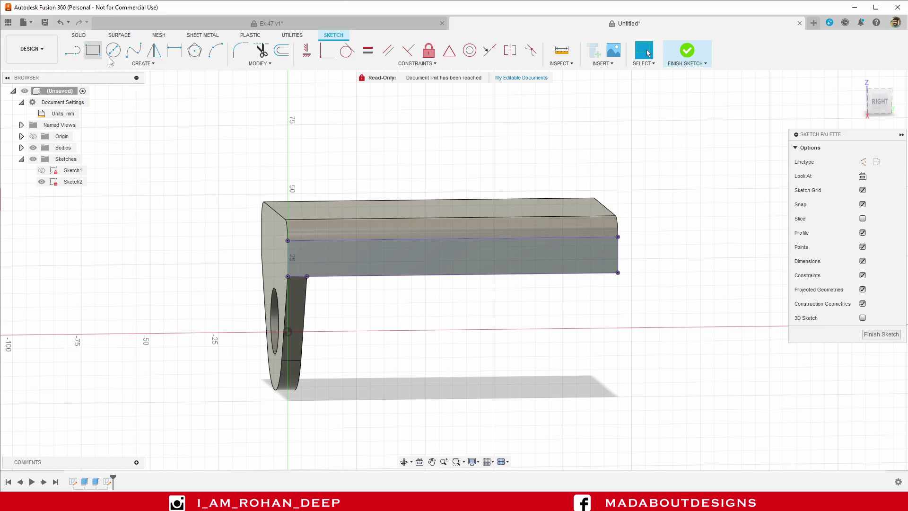
scroll(504, 215, up, 2)
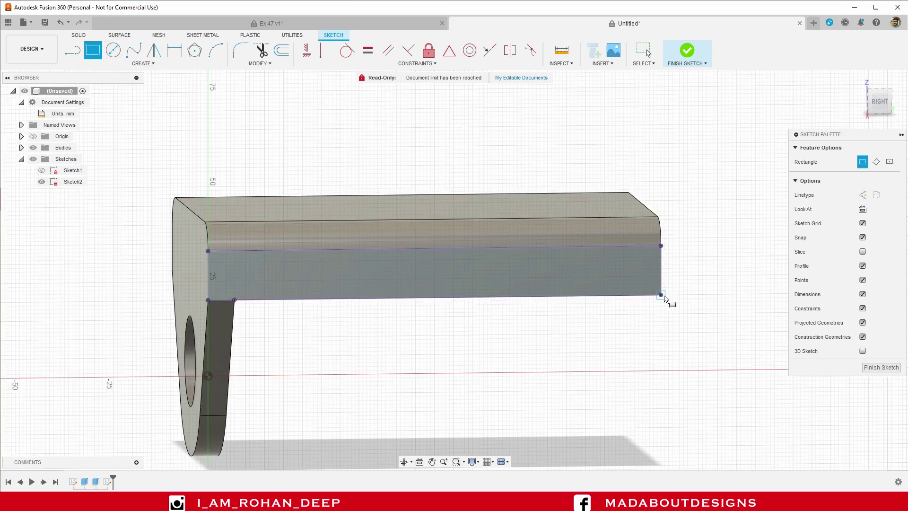
click(661, 295)
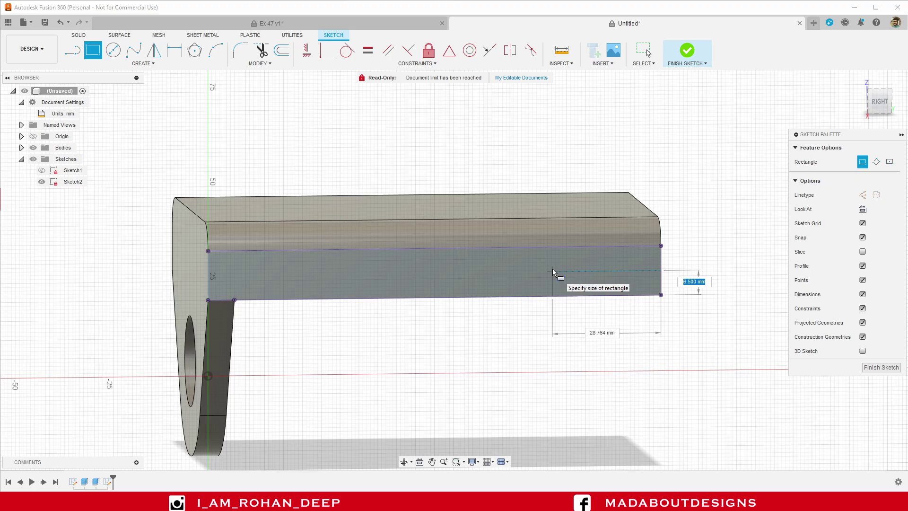
text(12)
key(Tab)
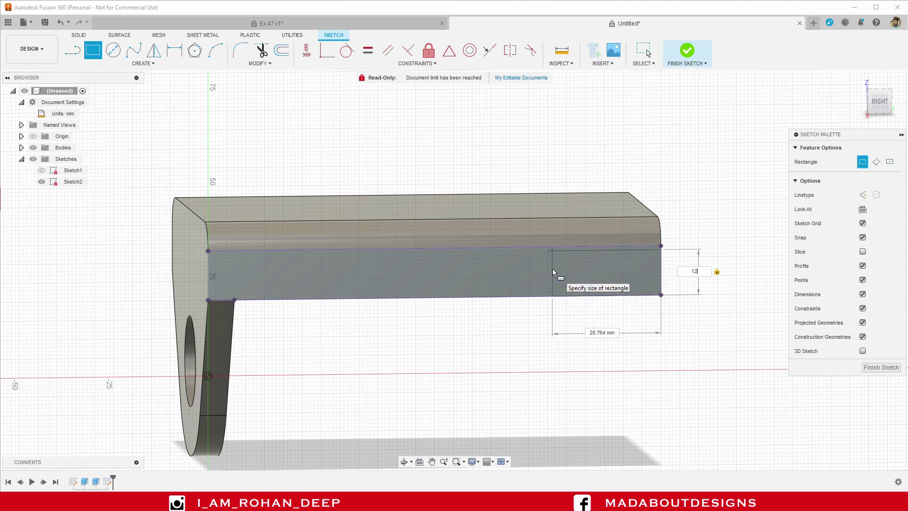
key(Tab)
text(40)
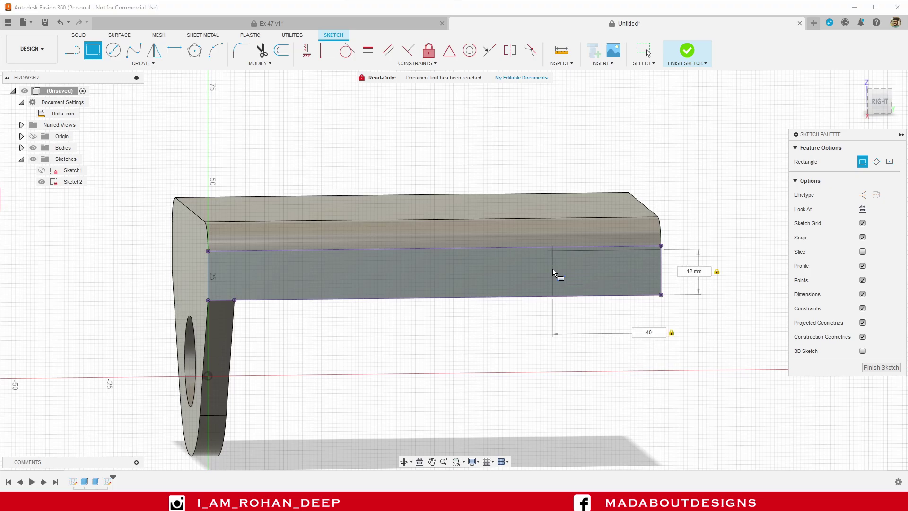
key(Return)
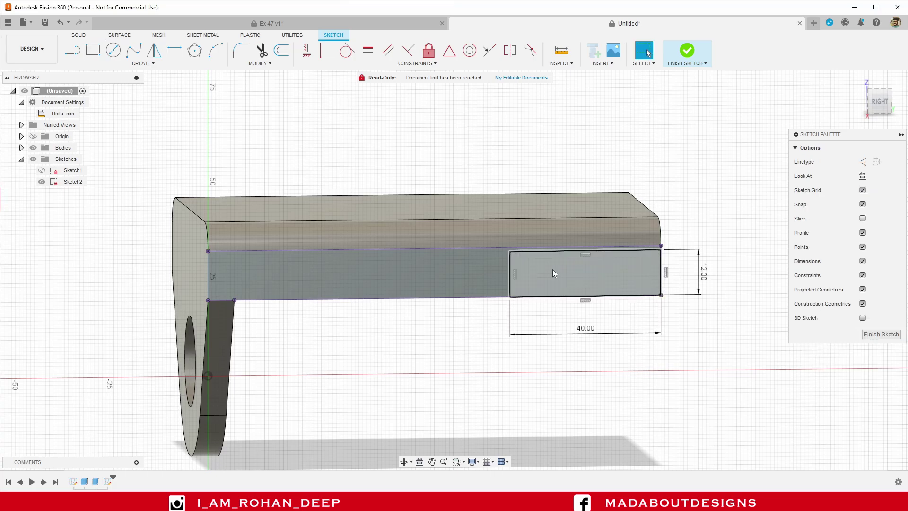
click(886, 105)
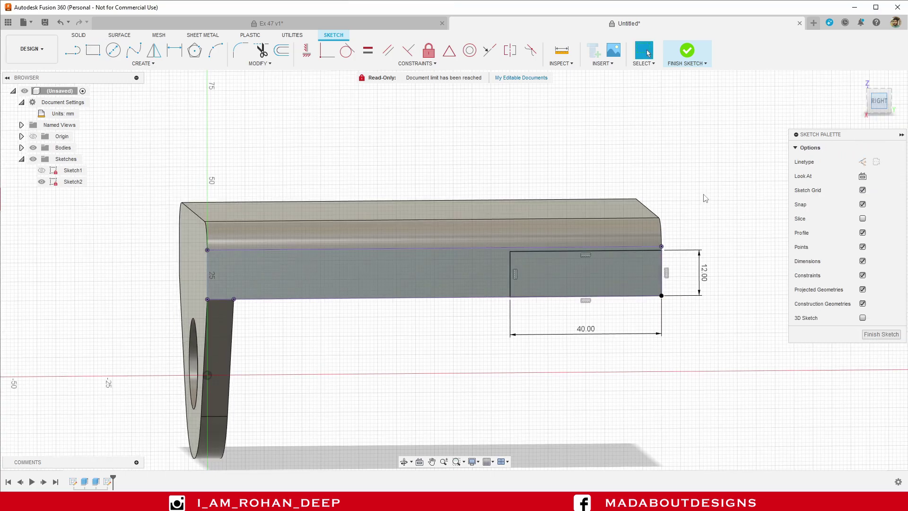
middle_drag(708, 196, 652, 168)
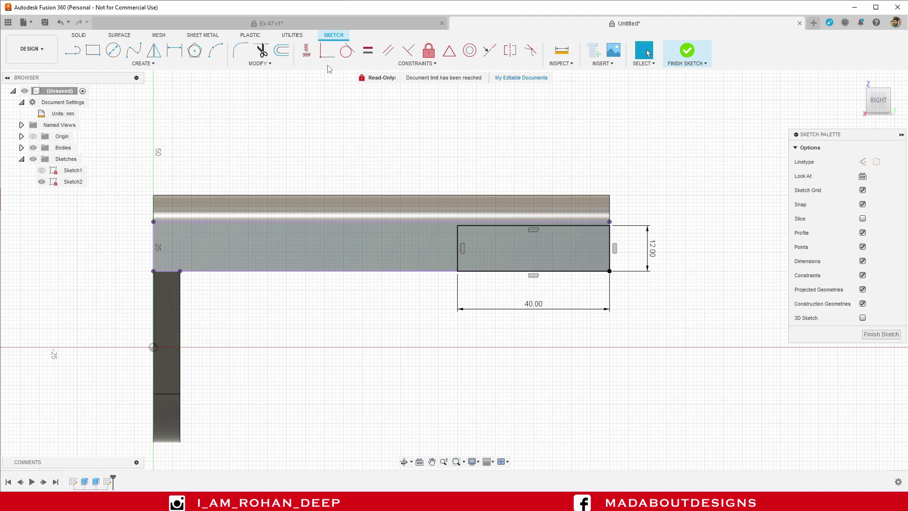
Round the 40 × 12 mm rectangle's top-left corner with an R6 sketch fillet.
click(240, 49)
scroll(506, 196, up, 2)
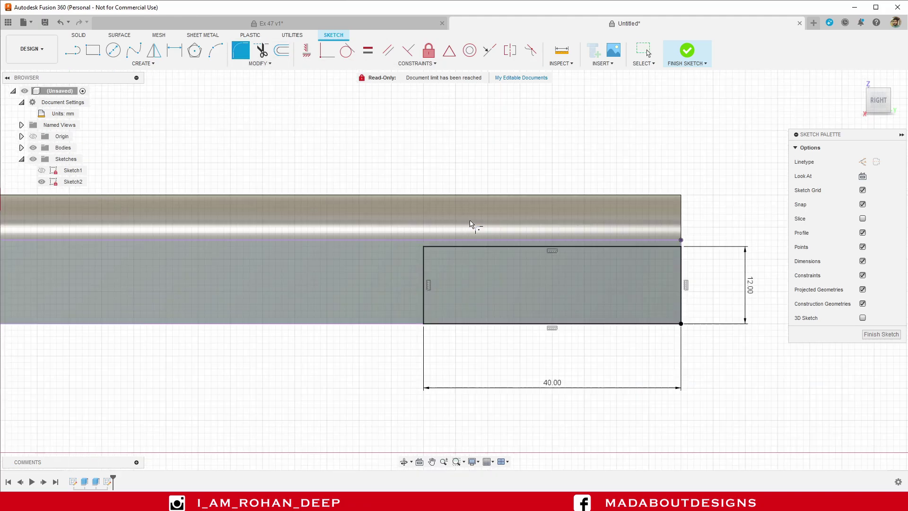
click(424, 249)
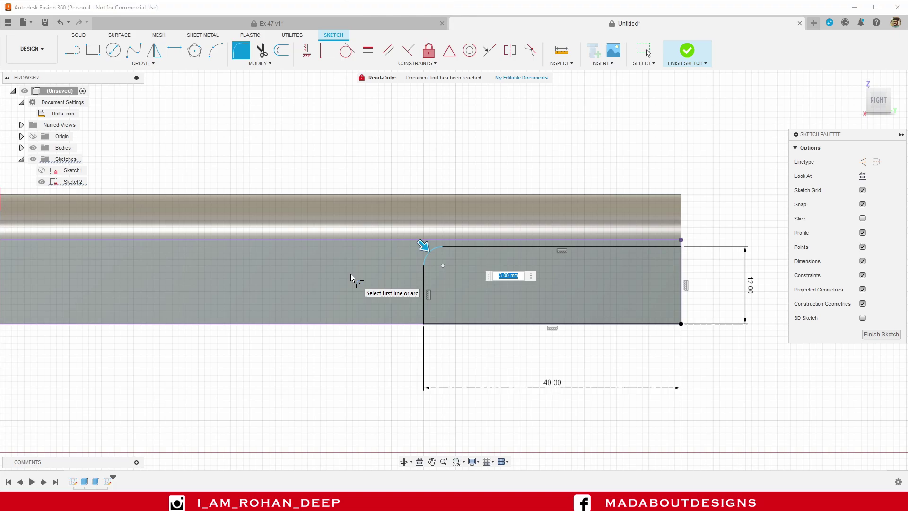
text(6)
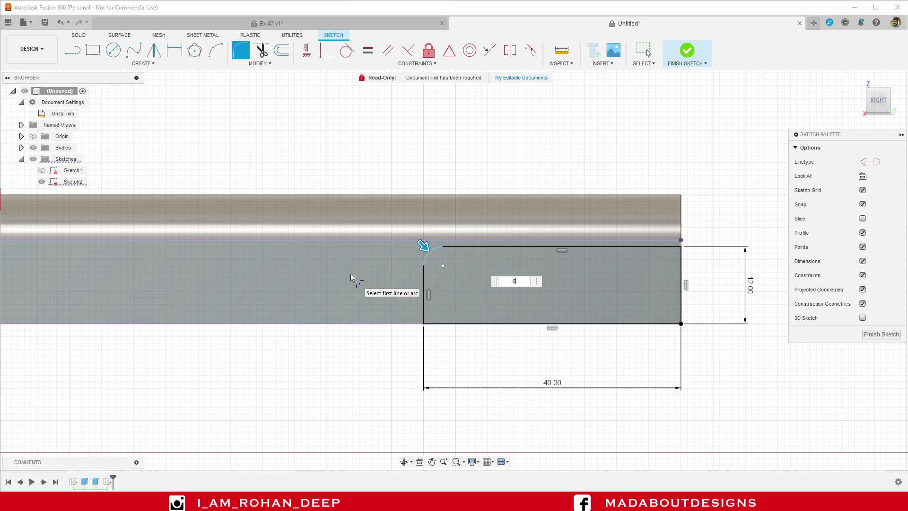
key(Return)
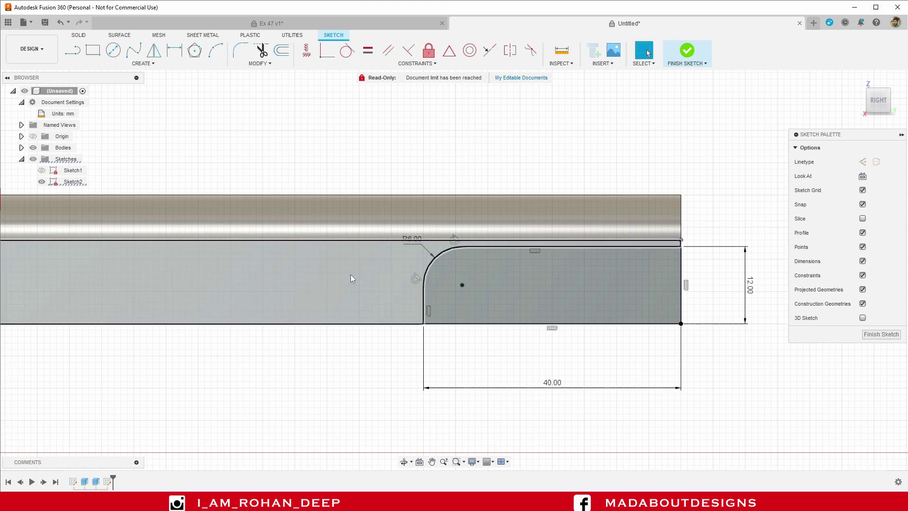
scroll(350, 274, down, 5)
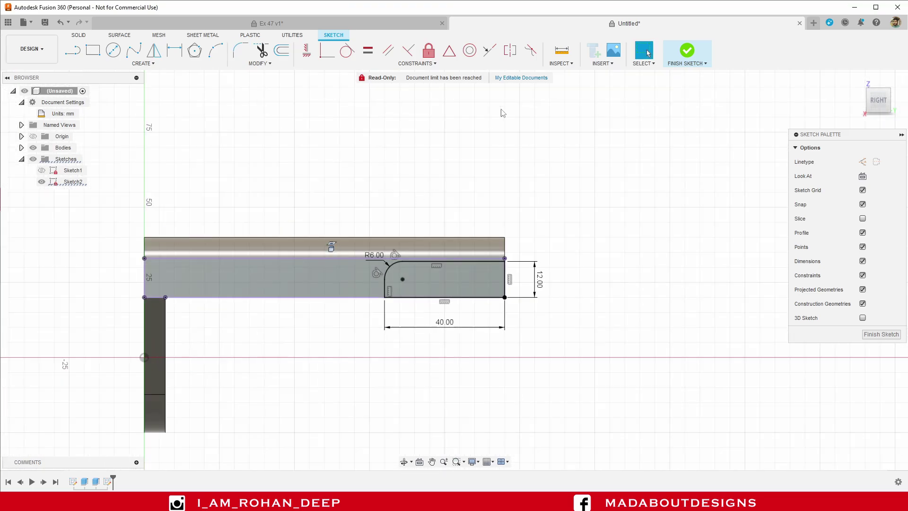
Finish Sketch2 and extrude the filleted profile as a -80 mm cut into the plate.
click(686, 51)
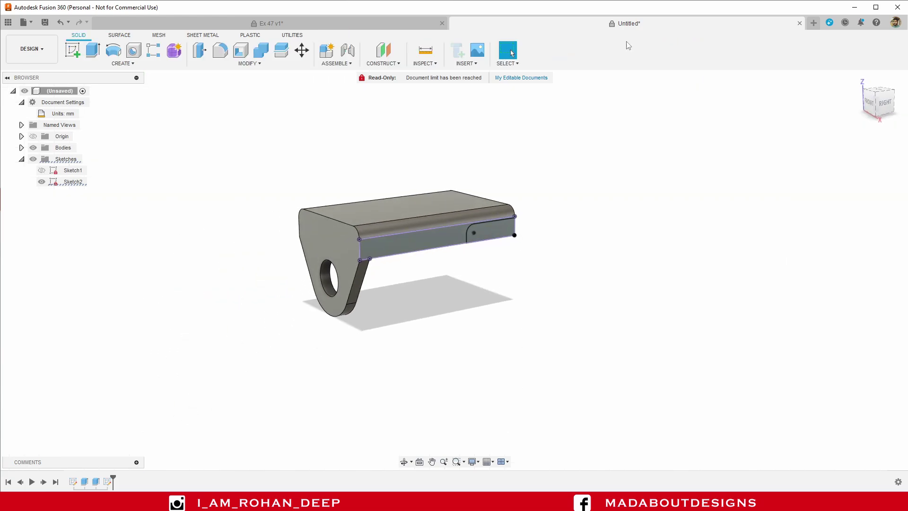
click(90, 57)
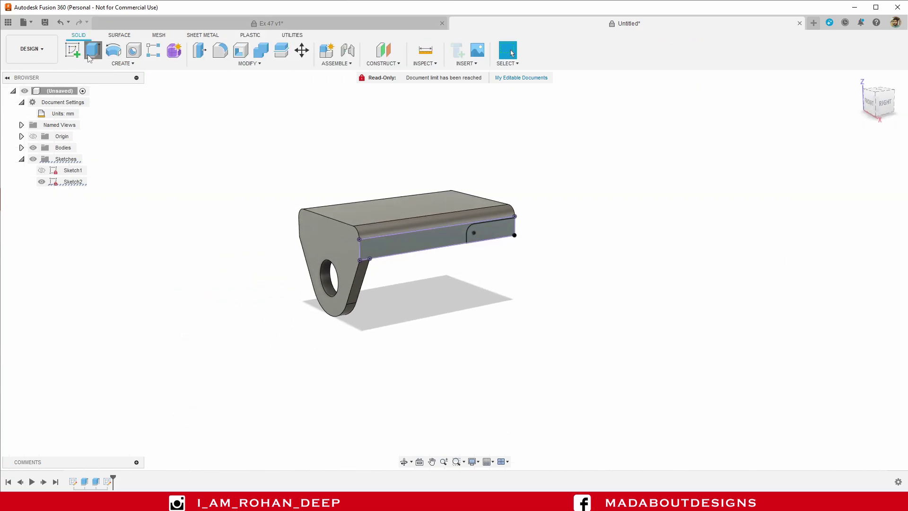
click(498, 229)
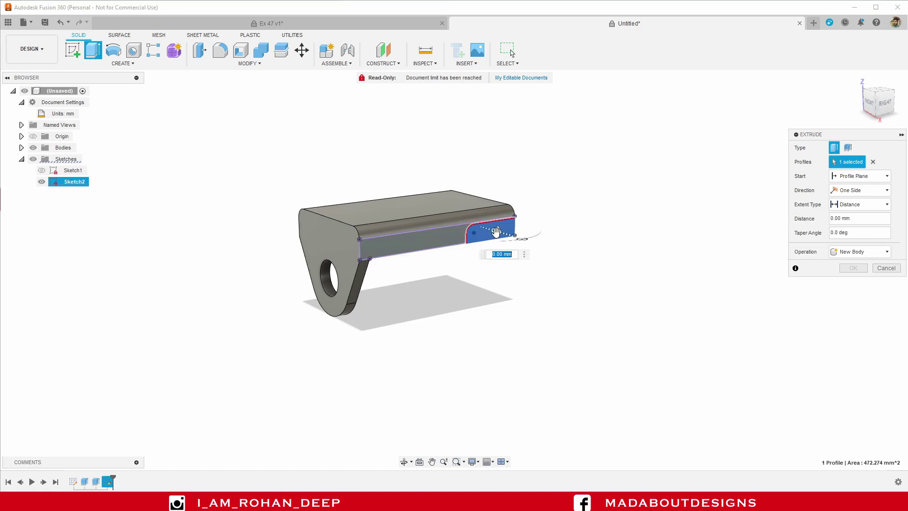
drag(495, 231, 482, 230)
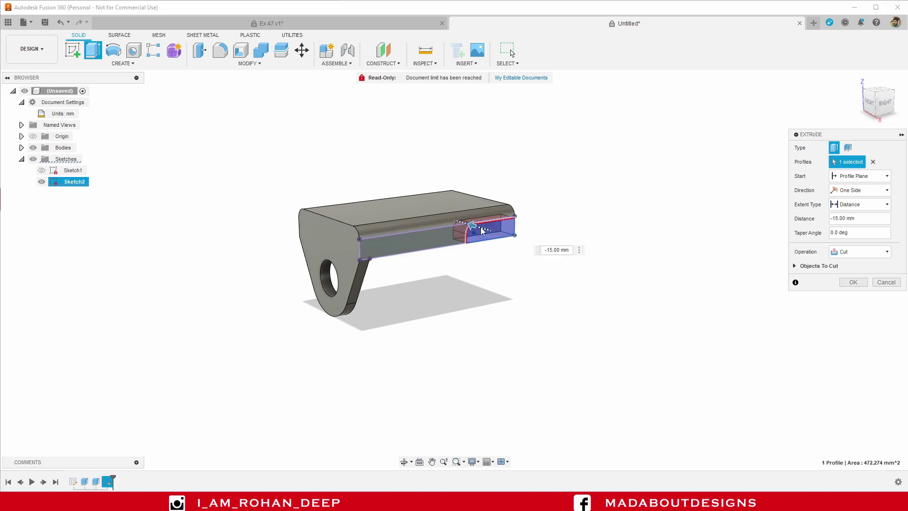
shift+middle_drag(500, 258, 397, 258)
scroll(467, 243, up, 2)
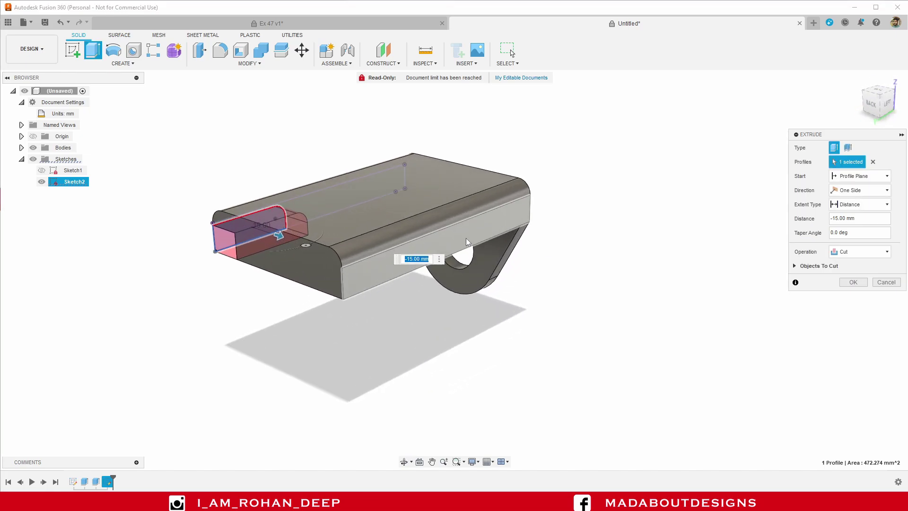
text(-80)
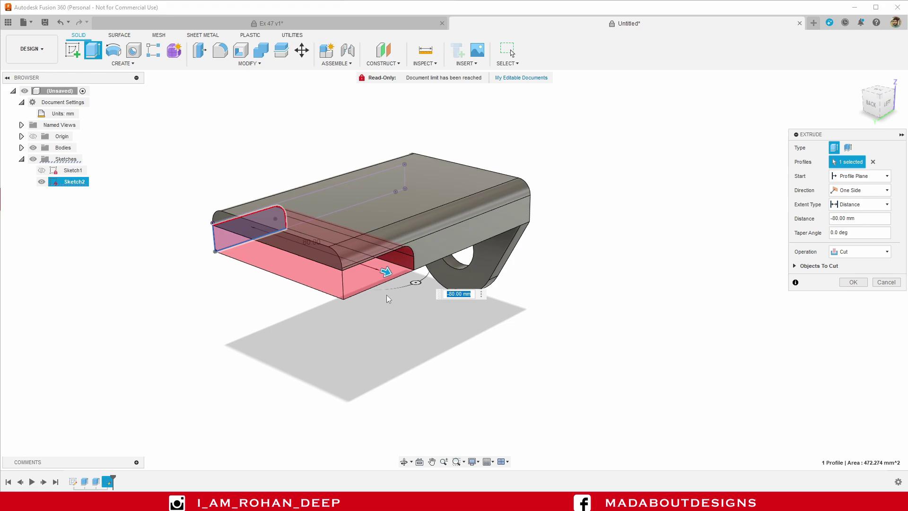
shift+middle_drag(344, 295, 421, 284)
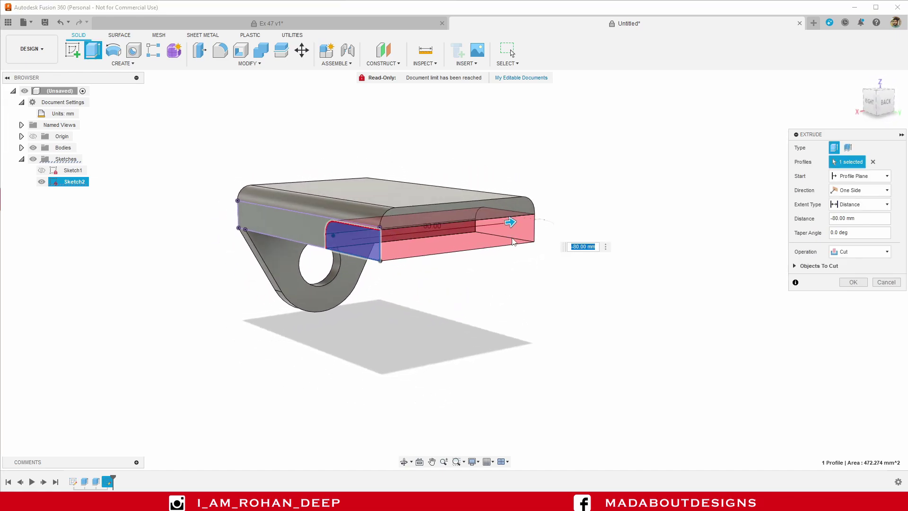
shift+middle_drag(514, 242, 448, 251)
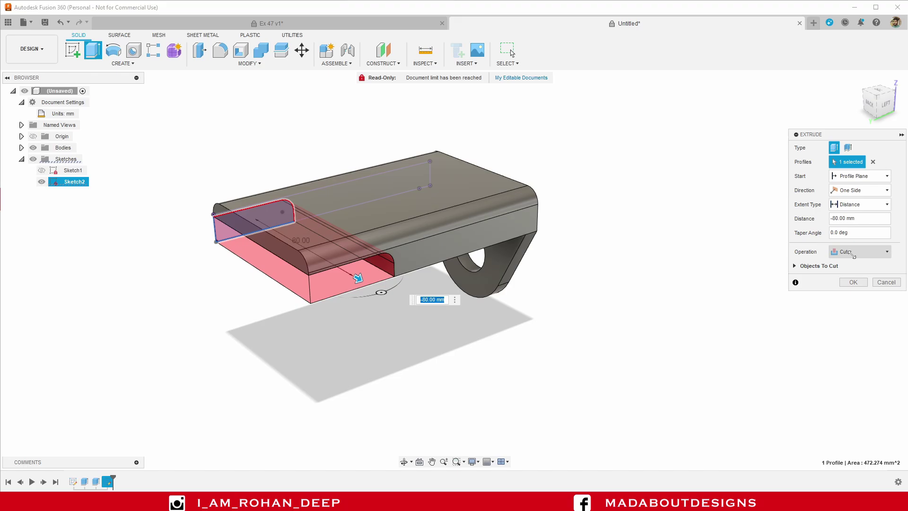
click(853, 281)
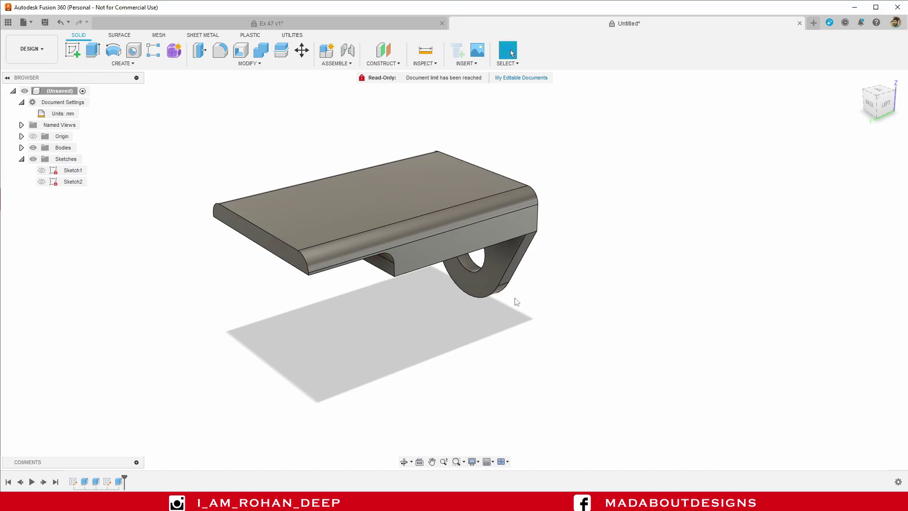
Place a new hole on the plate's top face near the left edge.
shift+middle_drag(352, 312, 507, 318)
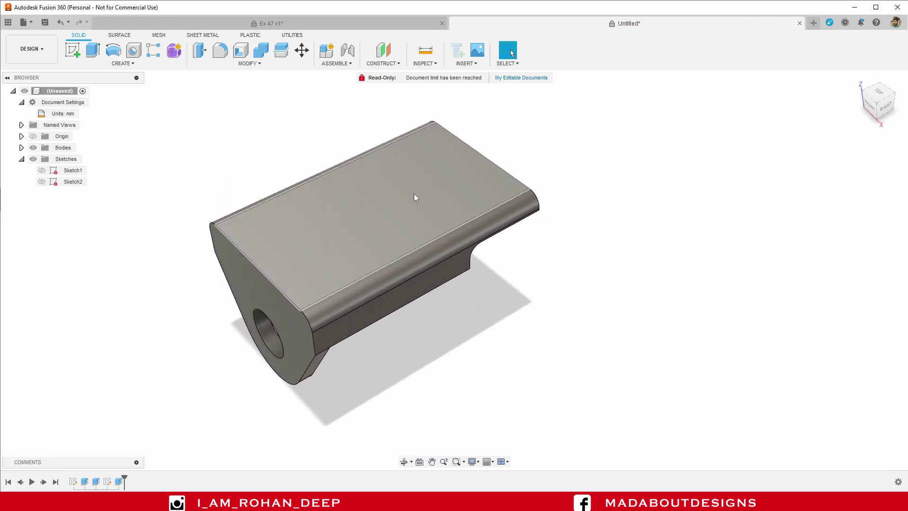
click(349, 217)
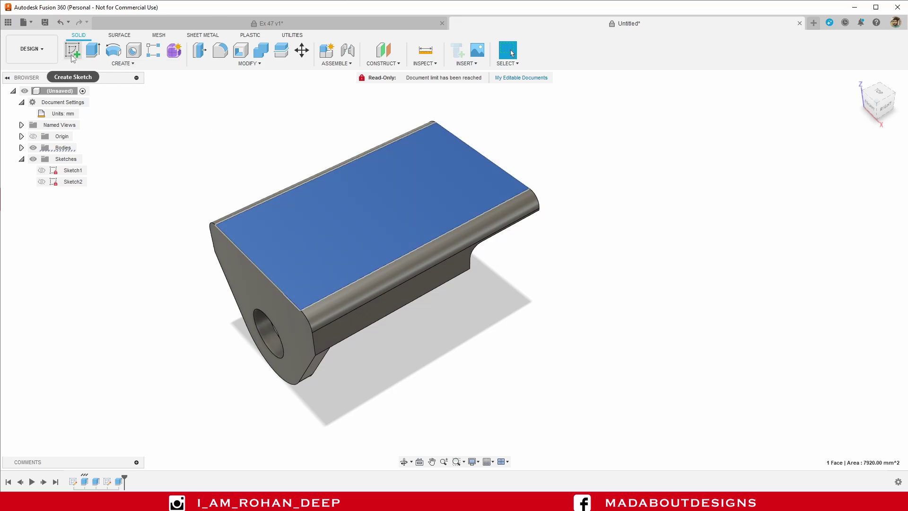
click(116, 63)
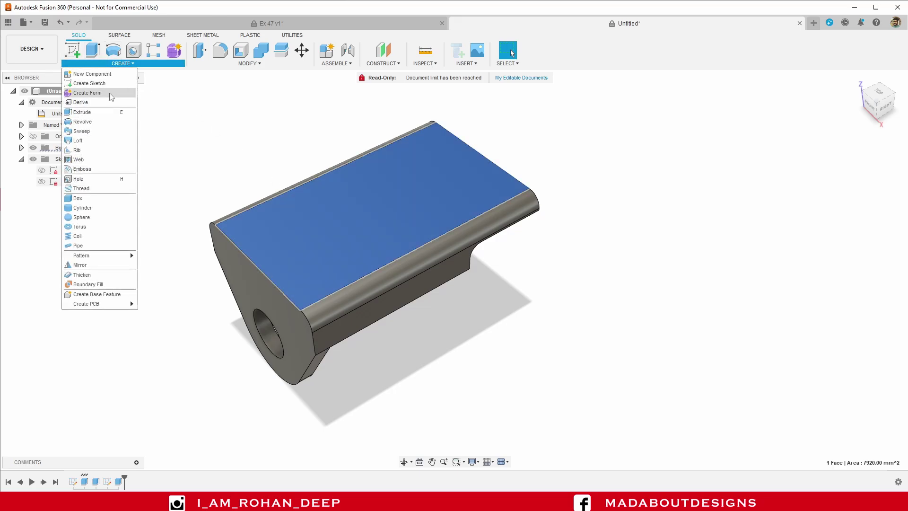
click(98, 183)
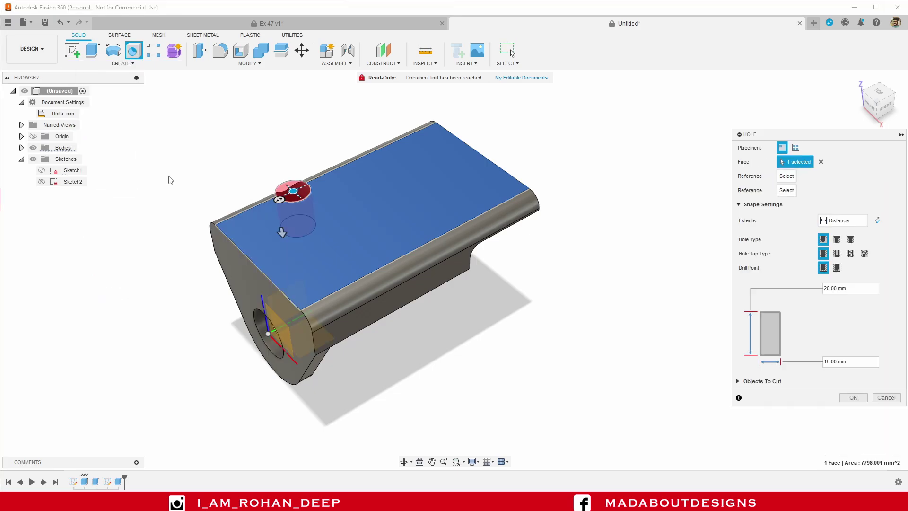
shift+middle_drag(252, 161, 283, 172)
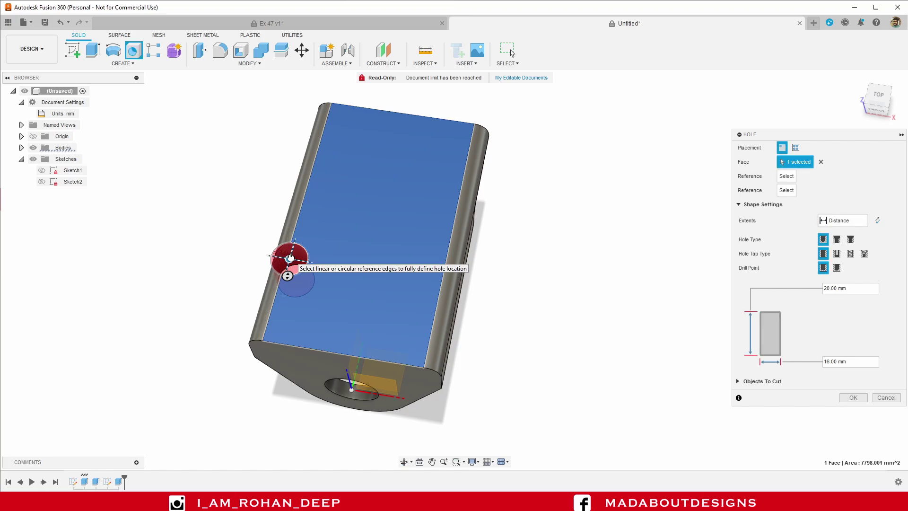
drag(291, 258, 326, 231)
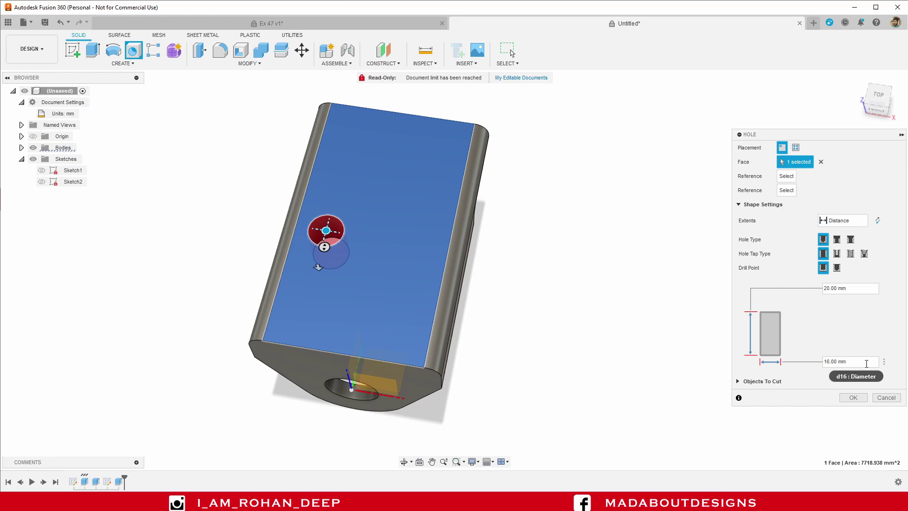
Set the hole diameter to 16 mm and its extents to All.
drag(859, 364, 831, 365)
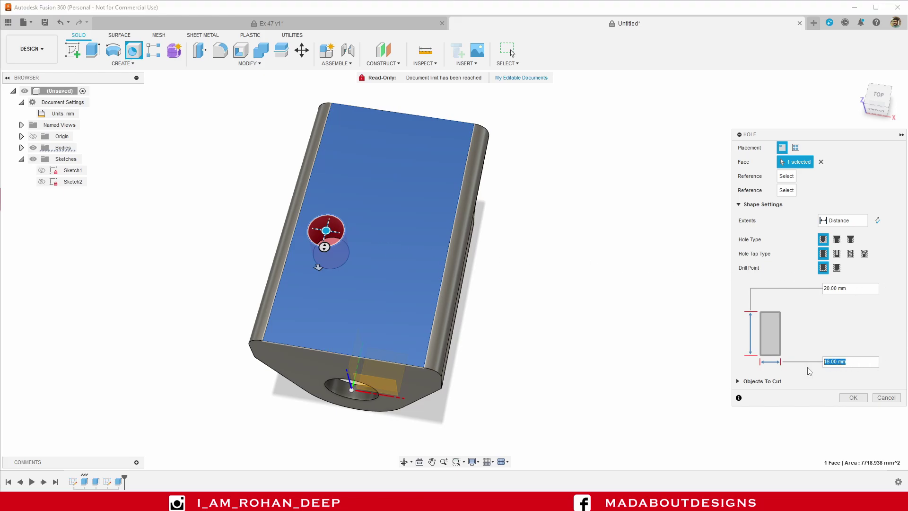
text(16)
shift+middle_drag(530, 288, 558, 247)
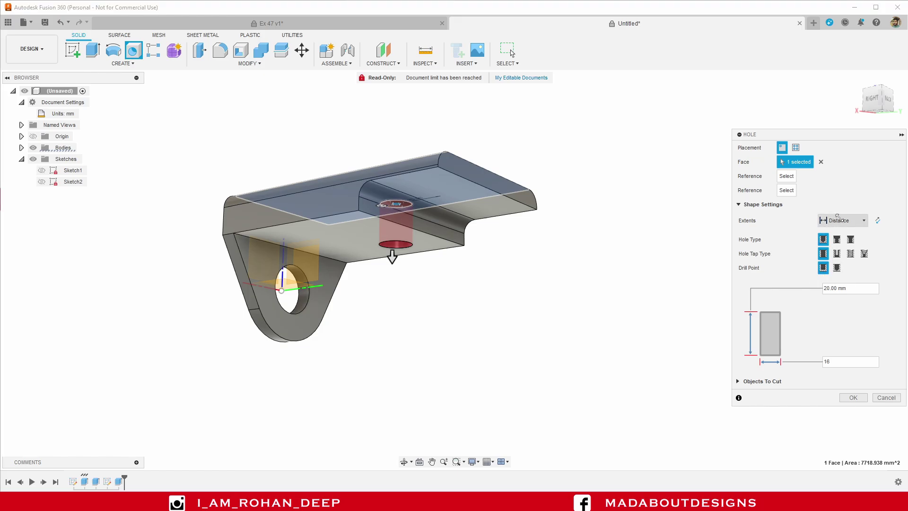
click(840, 221)
click(833, 251)
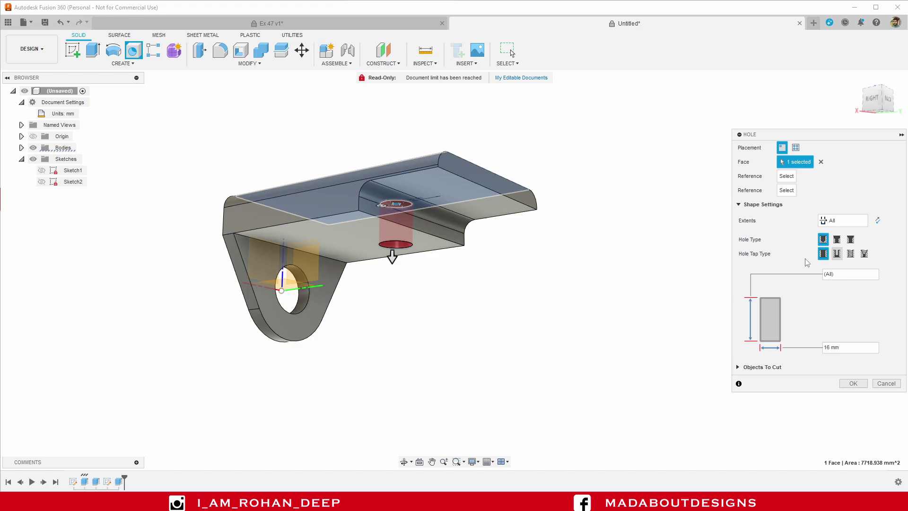
shift+middle_drag(490, 261, 566, 354)
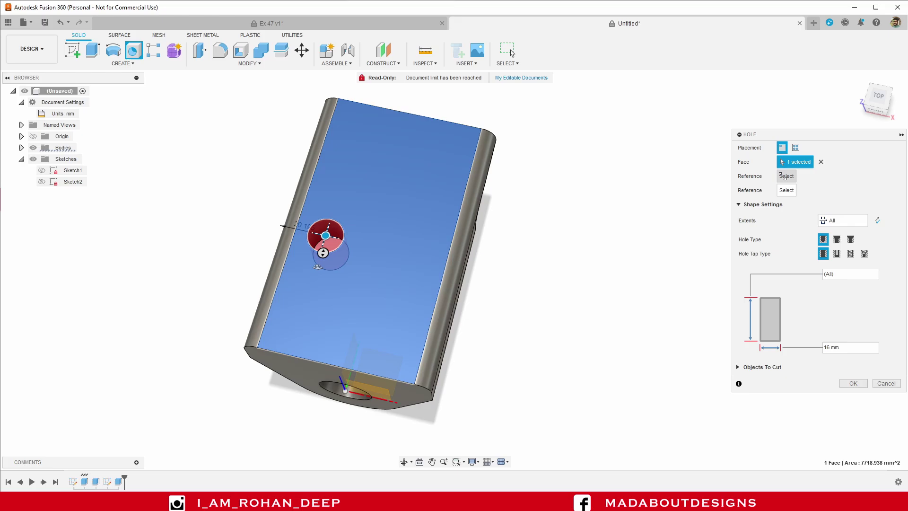
From the top view, position the hole 23 mm from the plate's side edge.
scroll(402, 222, up, 3)
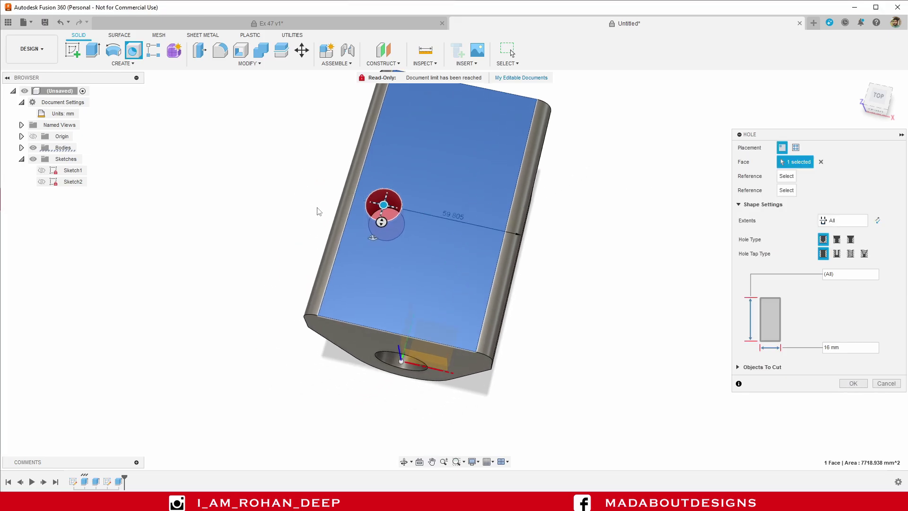
click(878, 97)
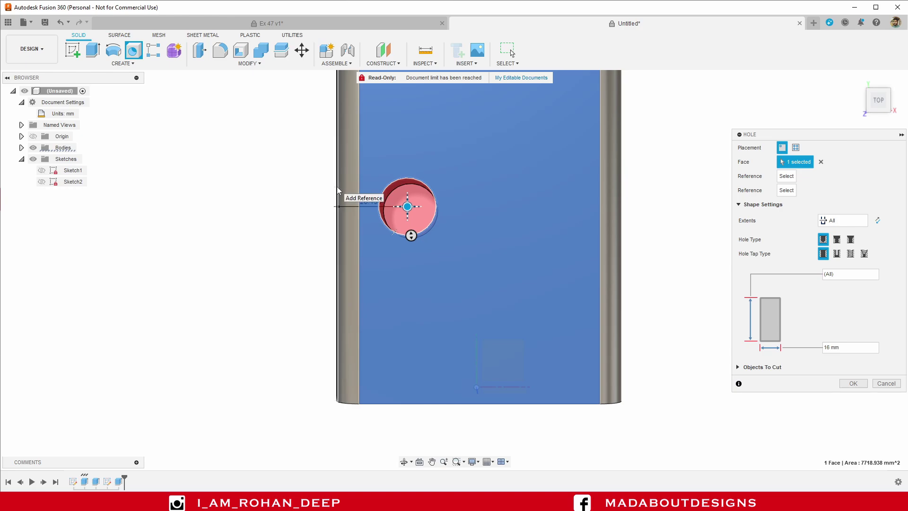
click(337, 190)
middle_drag(277, 178, 281, 241)
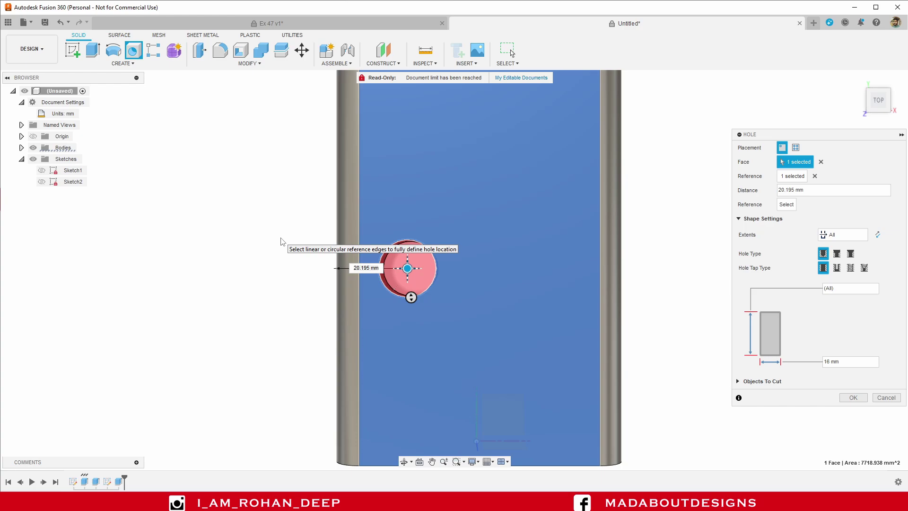
key(3)
click(376, 268)
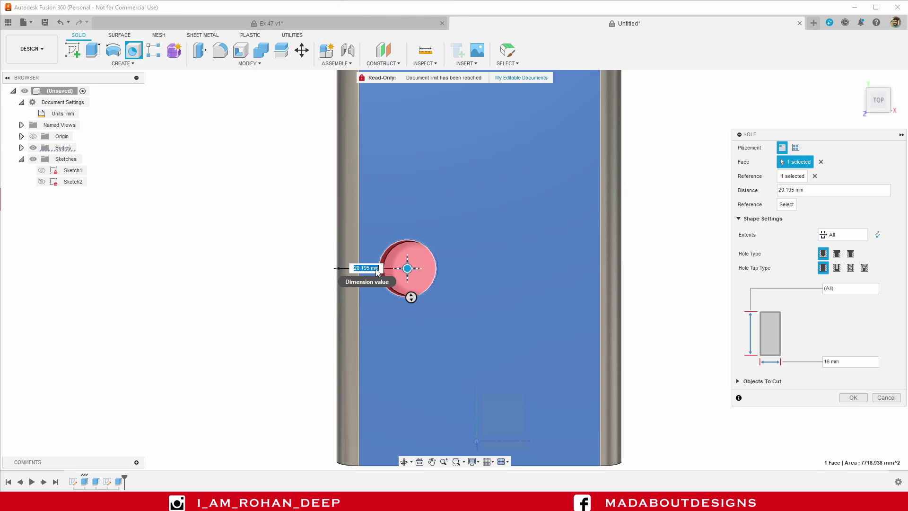
text(23)
key(Return)
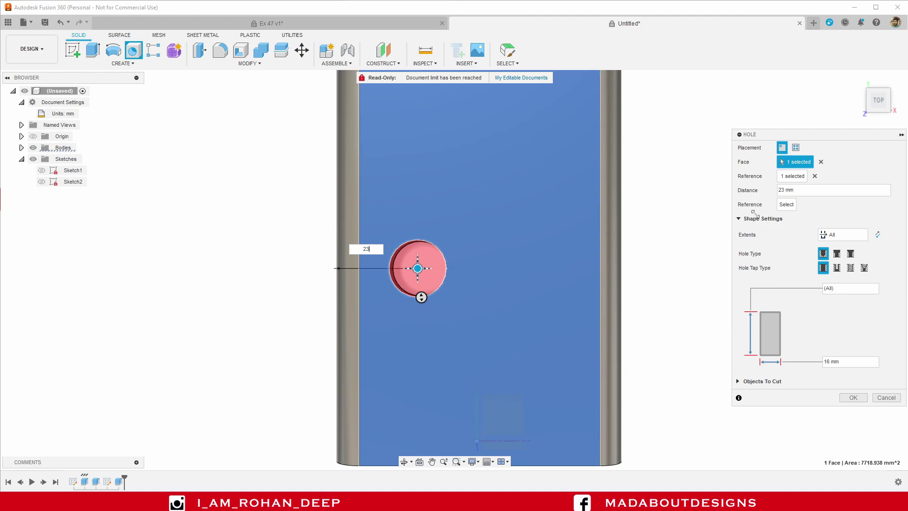
Set the hole 60 mm from the bottom edge and cut it into the plate.
scroll(623, 202, down, 3)
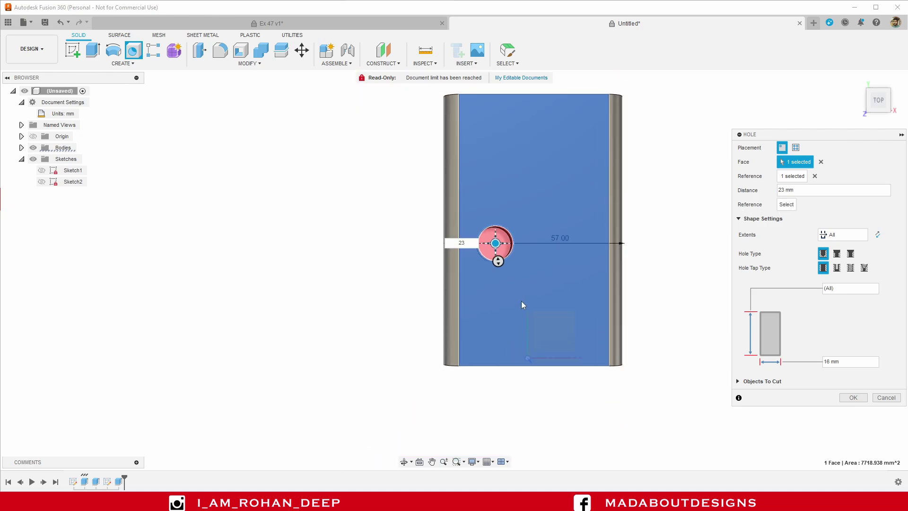
click(489, 367)
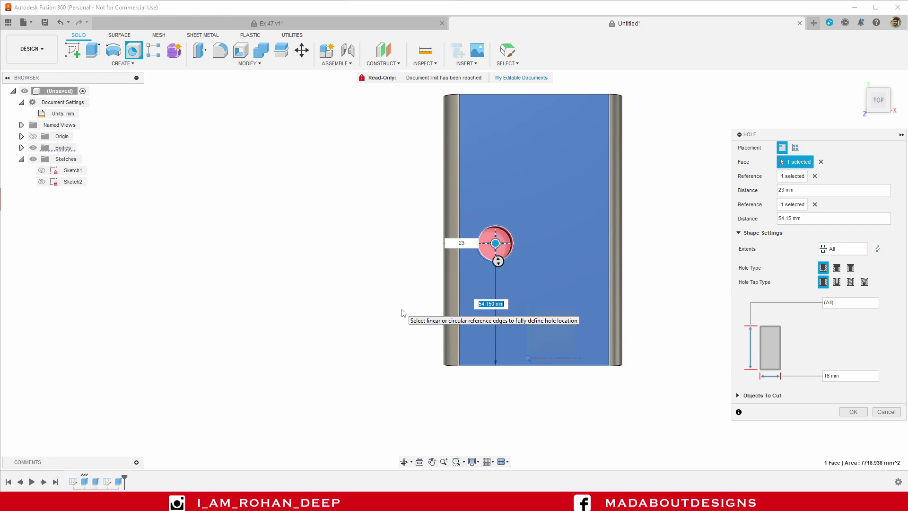
text(60)
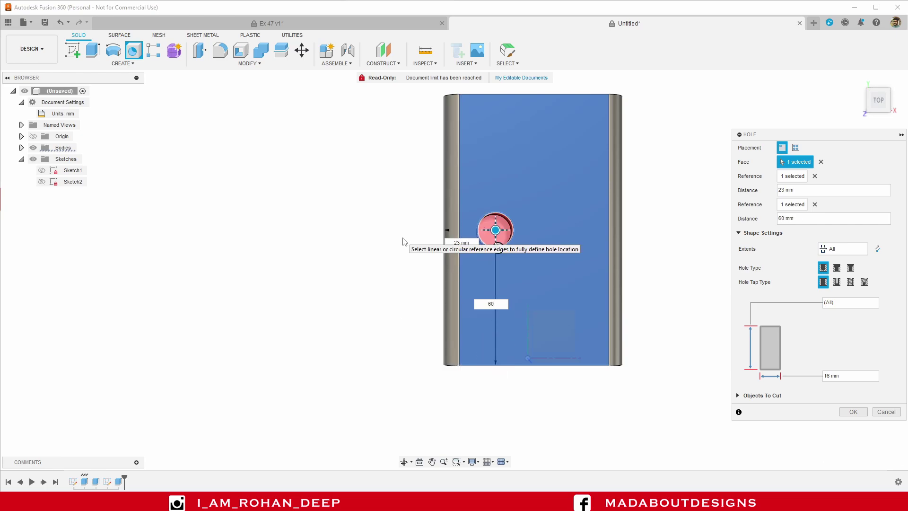
middle_drag(402, 241, 325, 282)
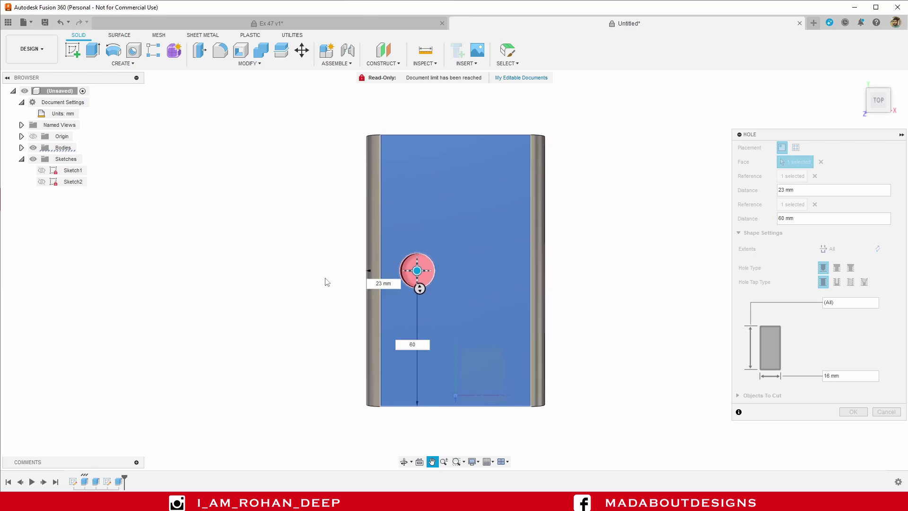
shift+middle_drag(515, 331, 454, 251)
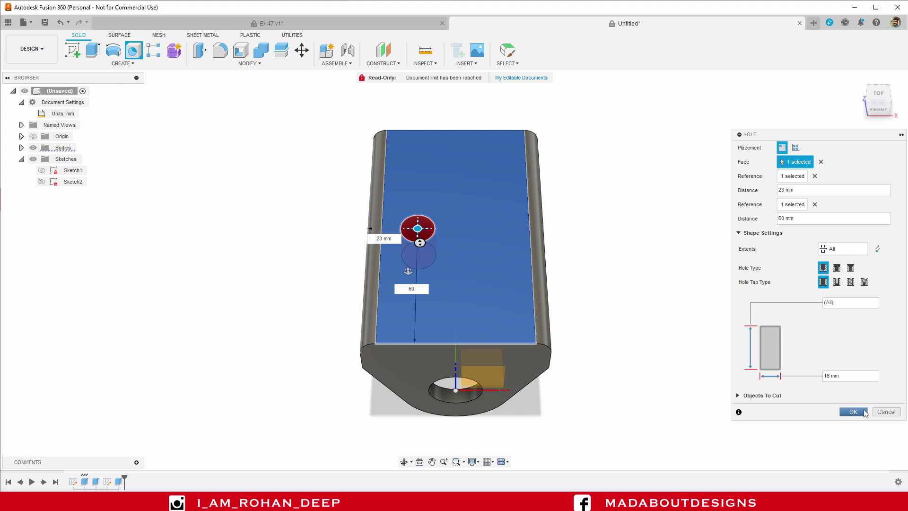
click(853, 411)
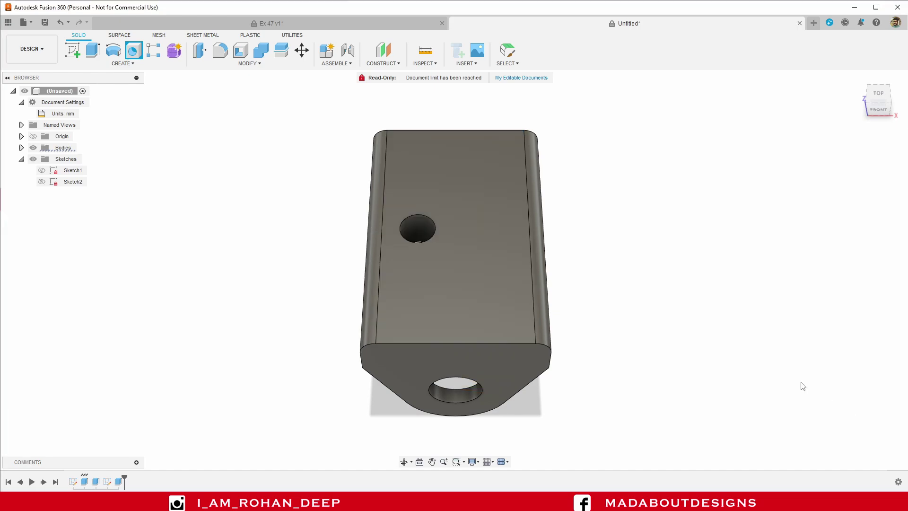
click(875, 93)
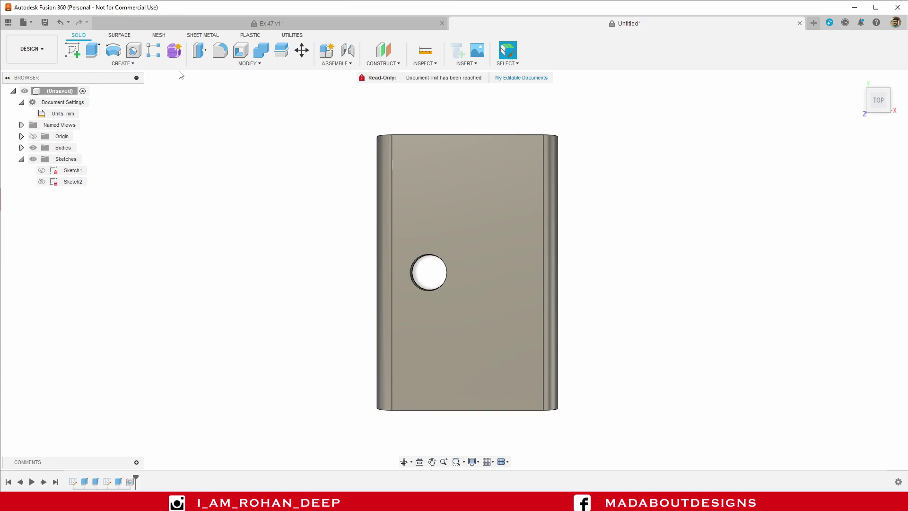
Start a rectangular pattern with Features object type and select Hole1.
click(165, 66)
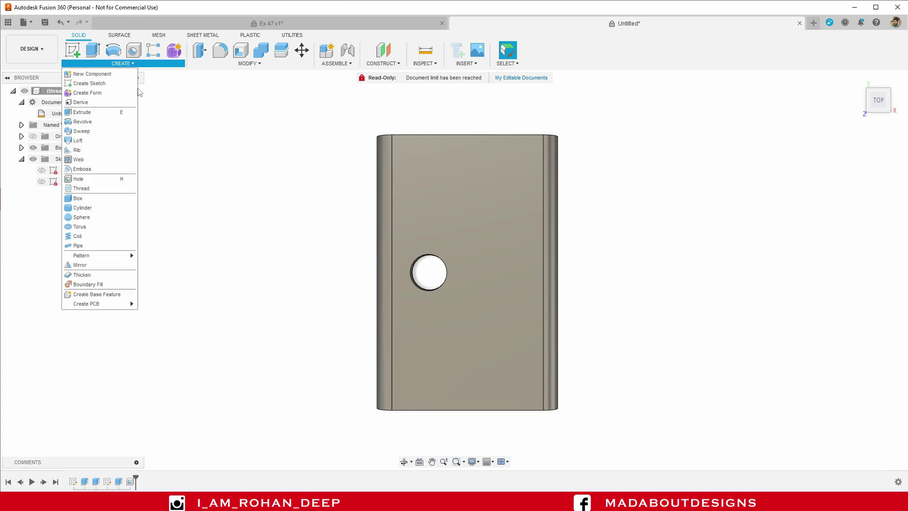
mouse_move(120, 259)
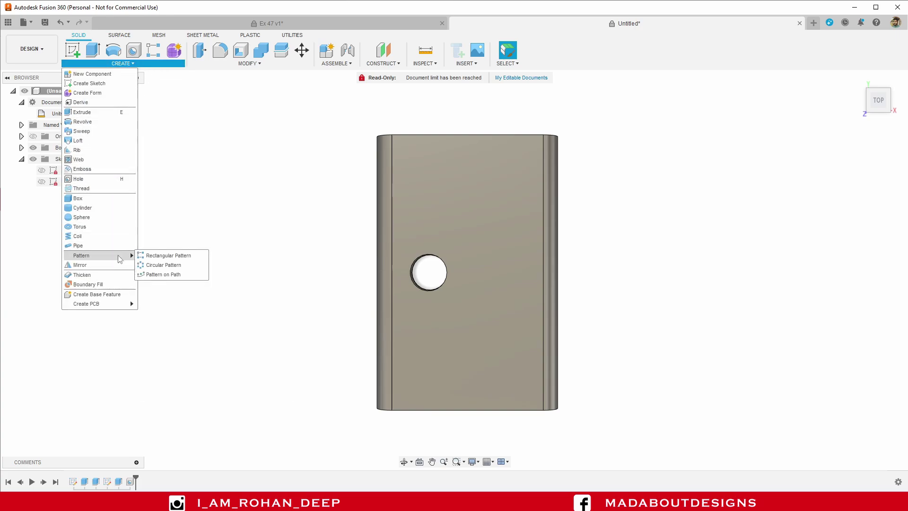
click(166, 257)
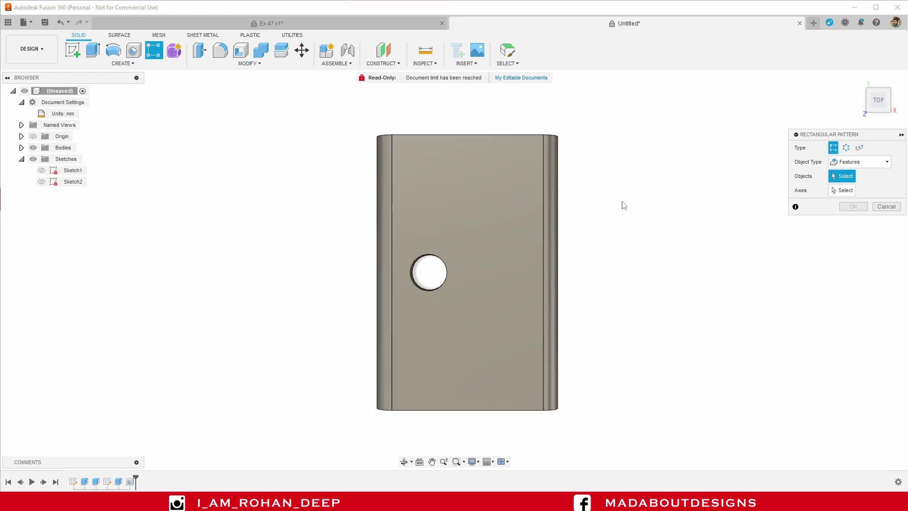
click(851, 161)
click(846, 193)
click(130, 482)
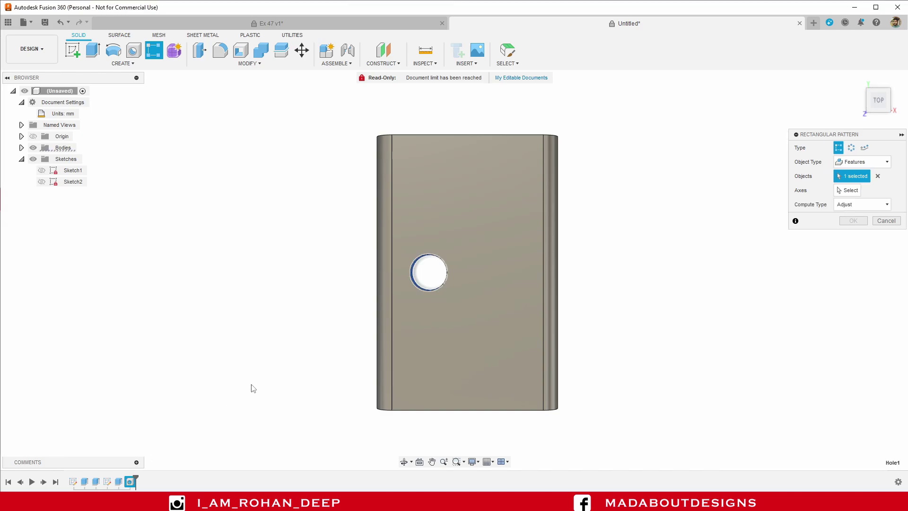
Use the model axis as direction and set the second direction to 2 copies over 34 mm.
shift+middle_drag(252, 387, 225, 365)
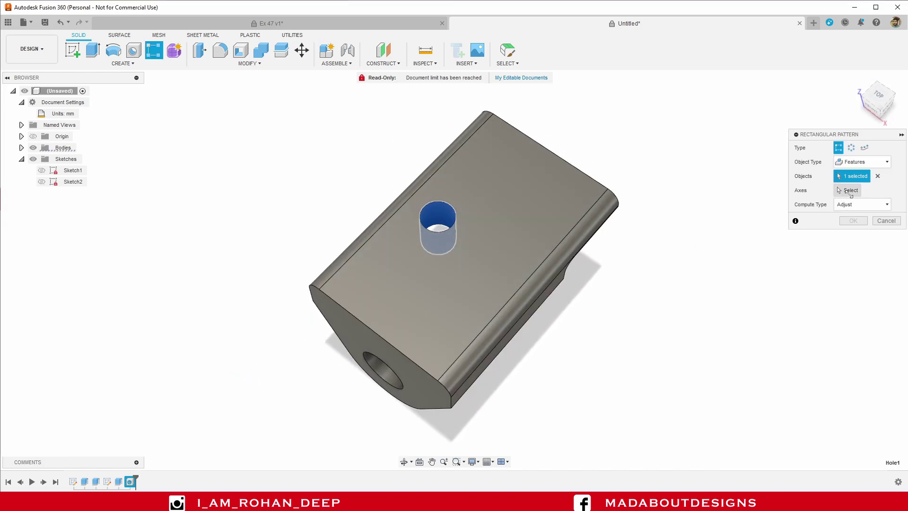
click(850, 190)
middle_drag(551, 212, 523, 189)
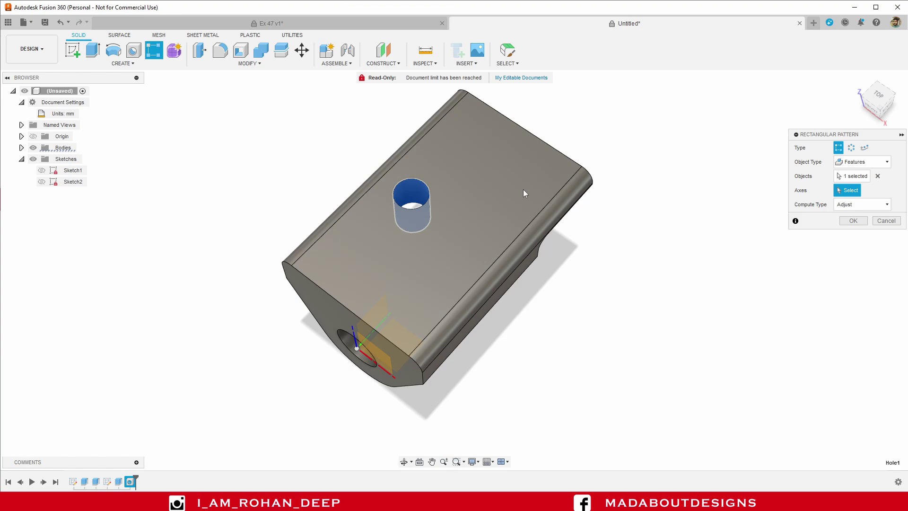
click(367, 334)
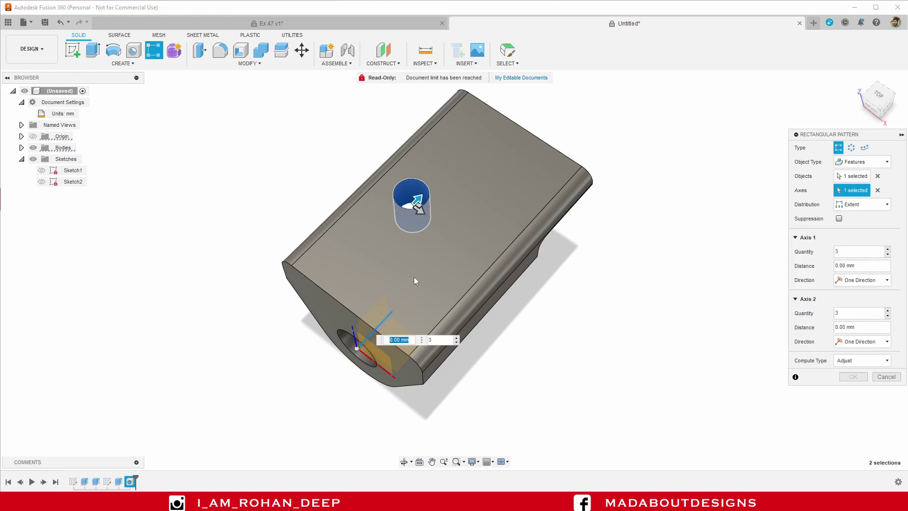
middle_drag(413, 276, 358, 402)
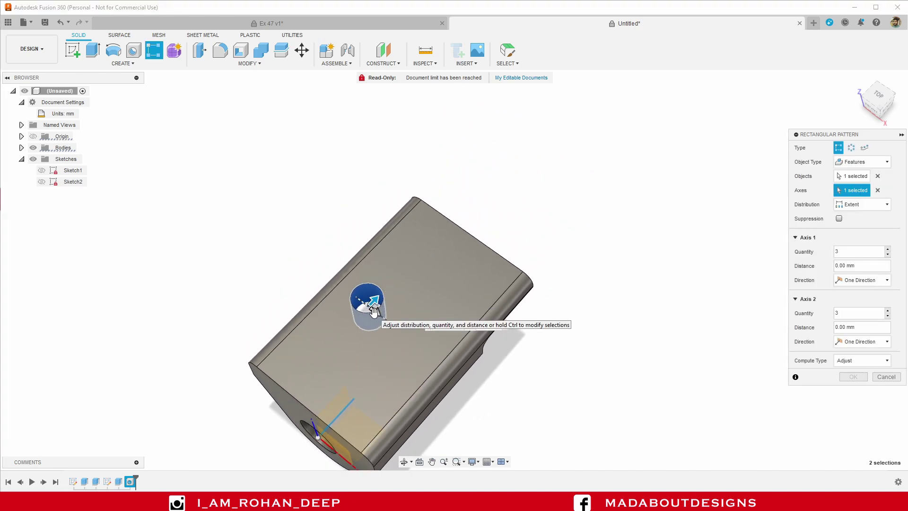
drag(374, 304, 409, 334)
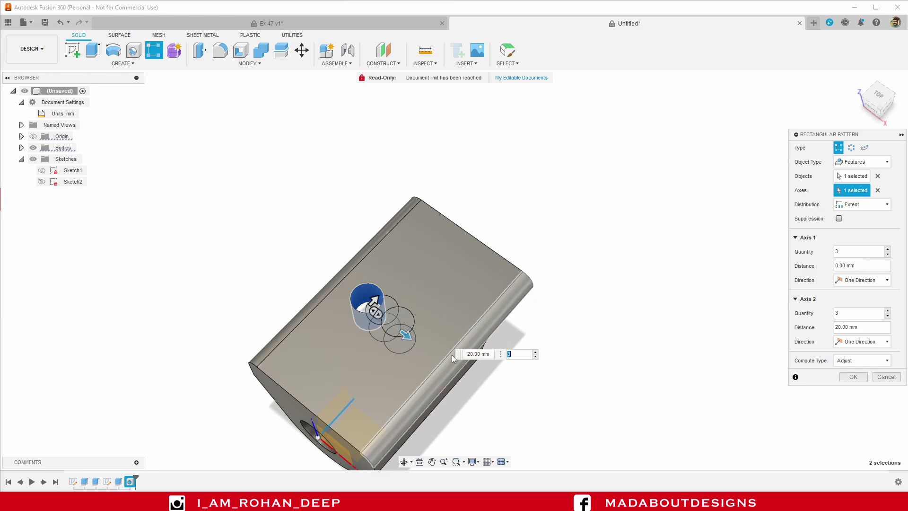
shift+middle_drag(452, 354, 421, 352)
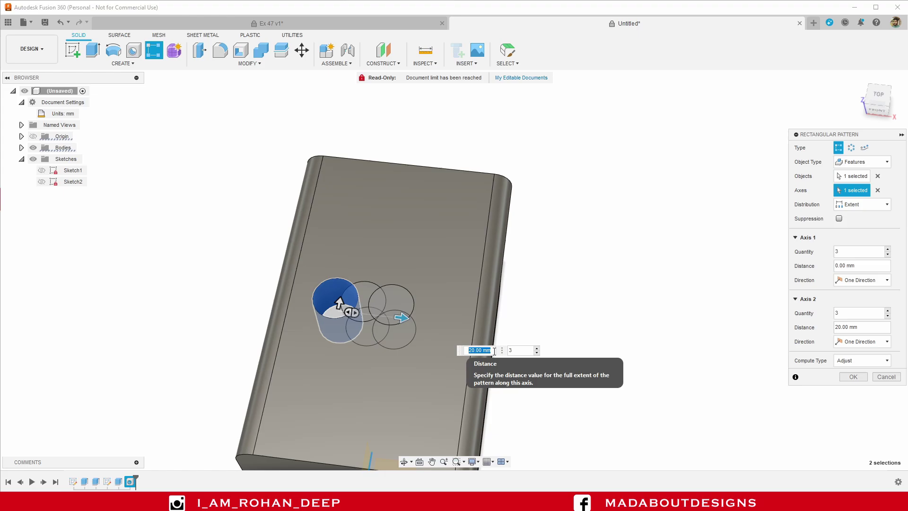
text(34)
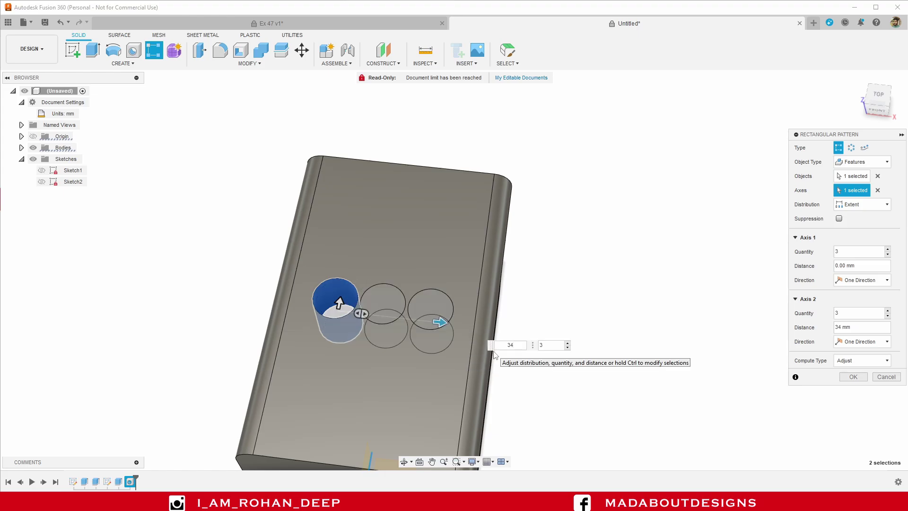
click(548, 345)
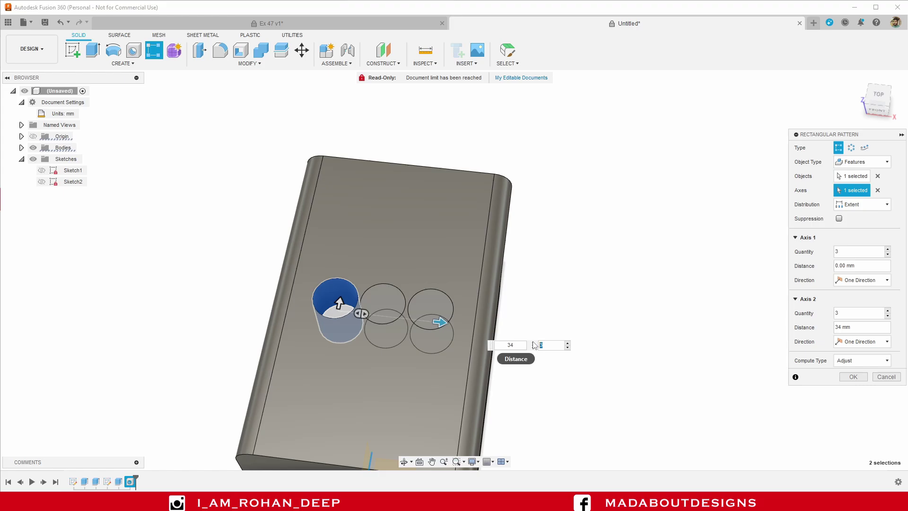
text(2)
key(Tab)
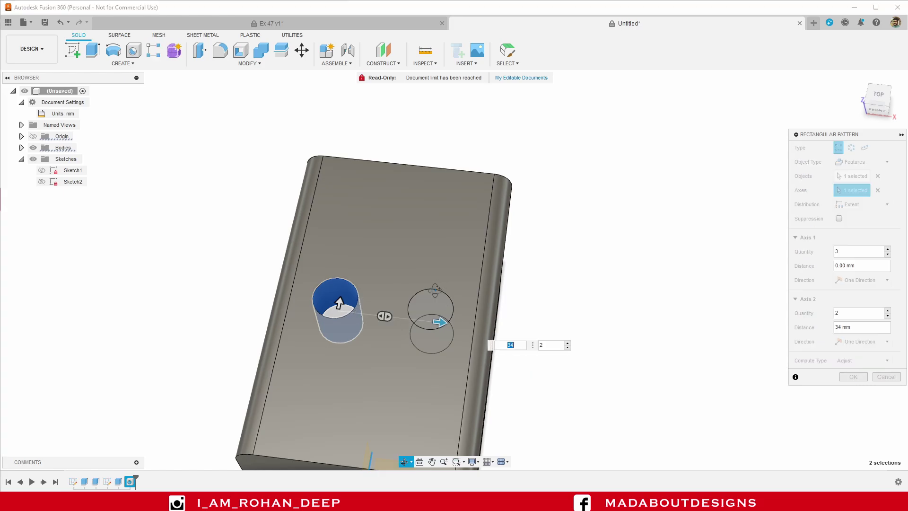
Set the first direction to 2 copies over 40 mm and confirm the pattern.
shift+middle_drag(435, 289, 384, 314)
drag(373, 279, 420, 233)
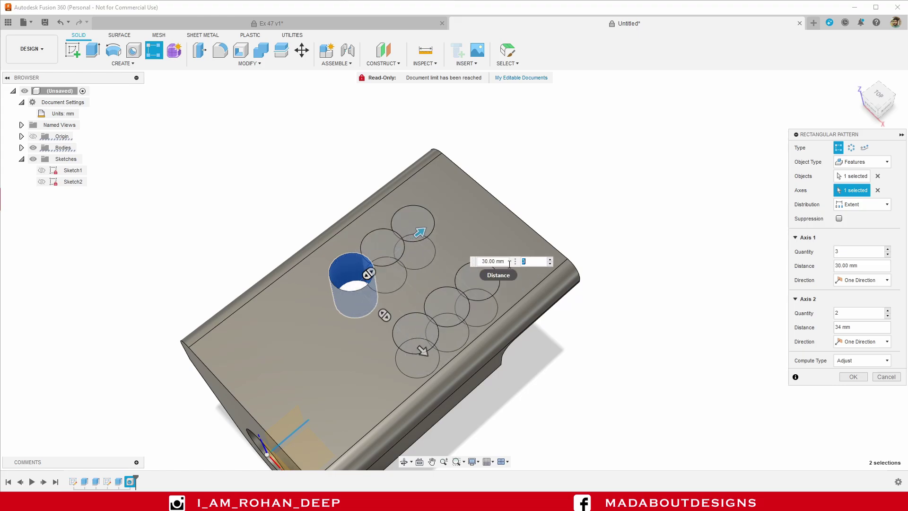
drag(510, 263, 475, 265)
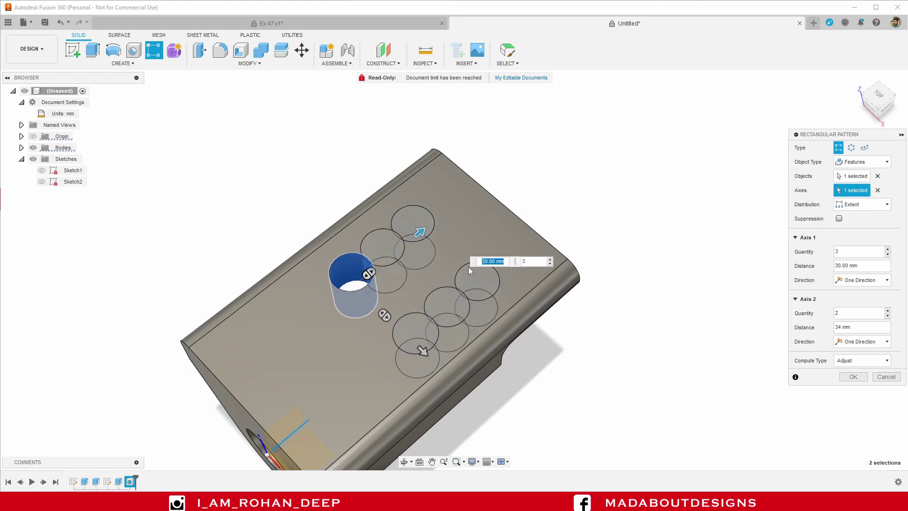
text(40)
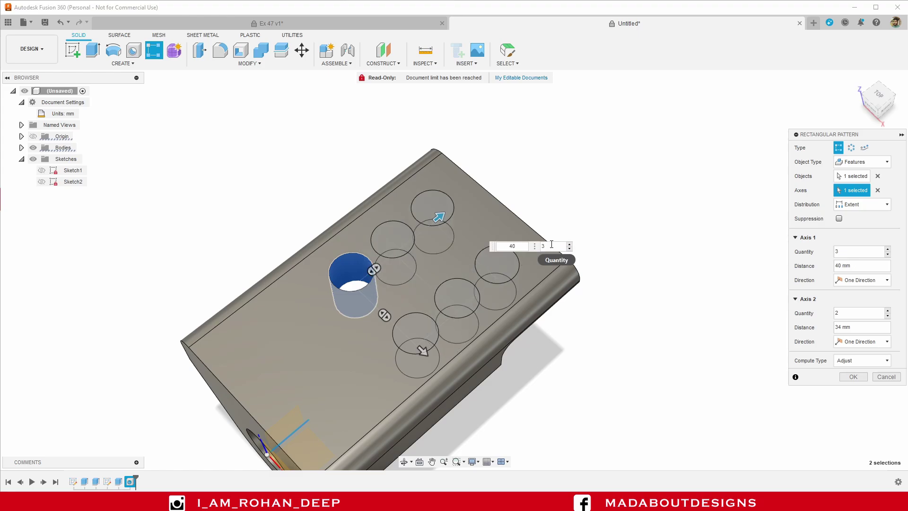
key(Tab)
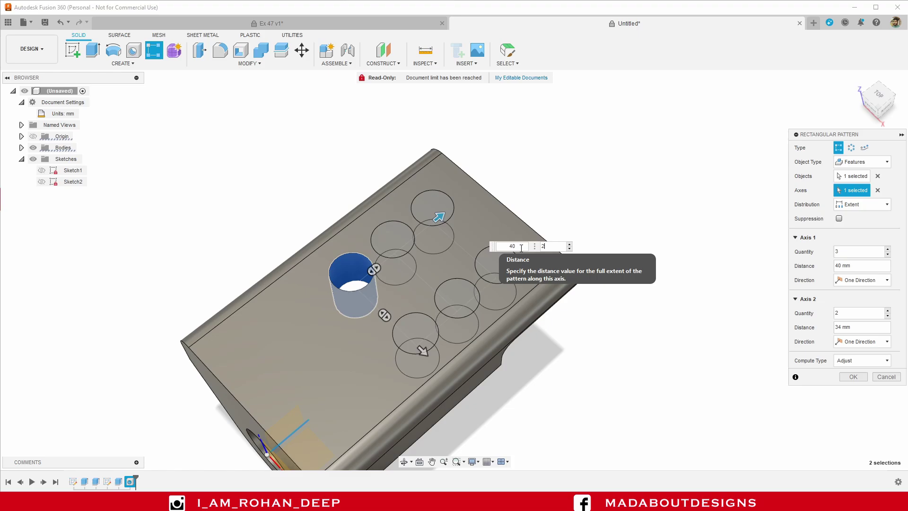
text(2)
mouse_move(521, 142)
shift+middle_down()
mouse_move(579, 135)
mouse_move(534, 139)
shift+middle_up()
click(851, 379)
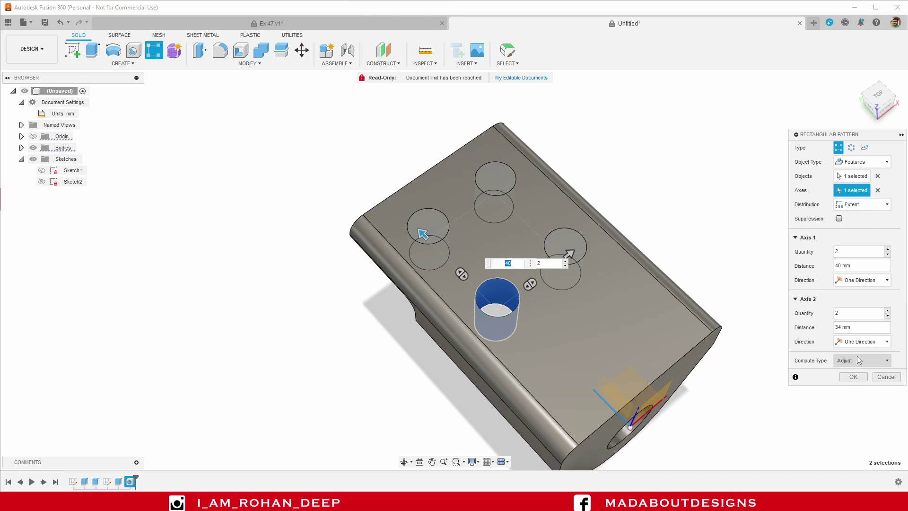
Apply the 2×2 hole pattern and start Sketch3 on the holed top face.
click(853, 376)
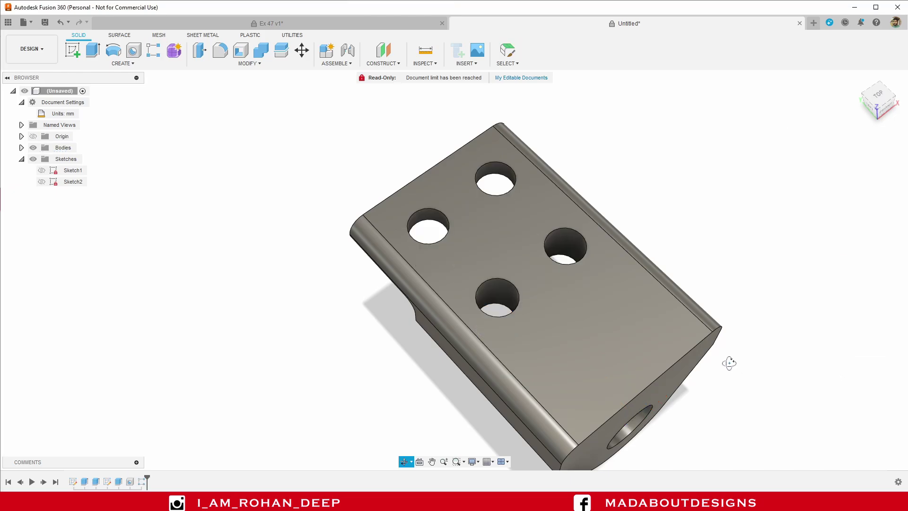
shift+middle_drag(729, 363, 618, 358)
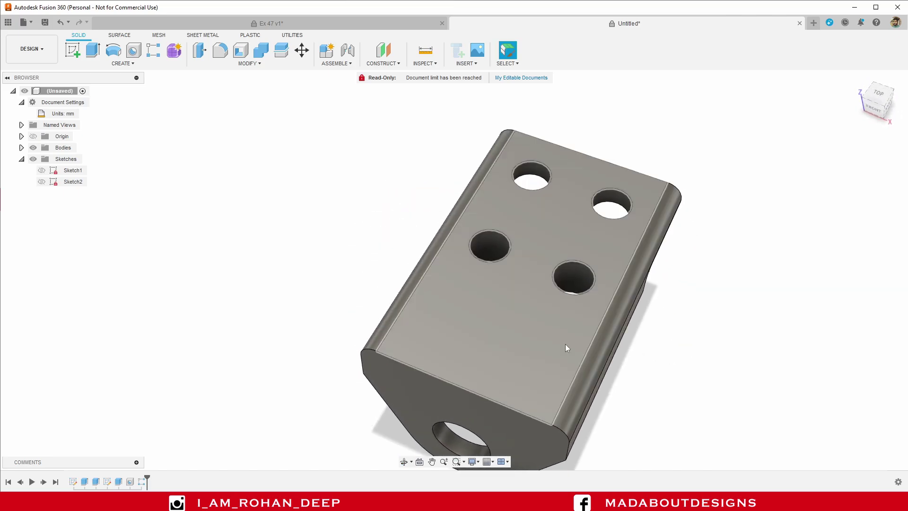
click(495, 341)
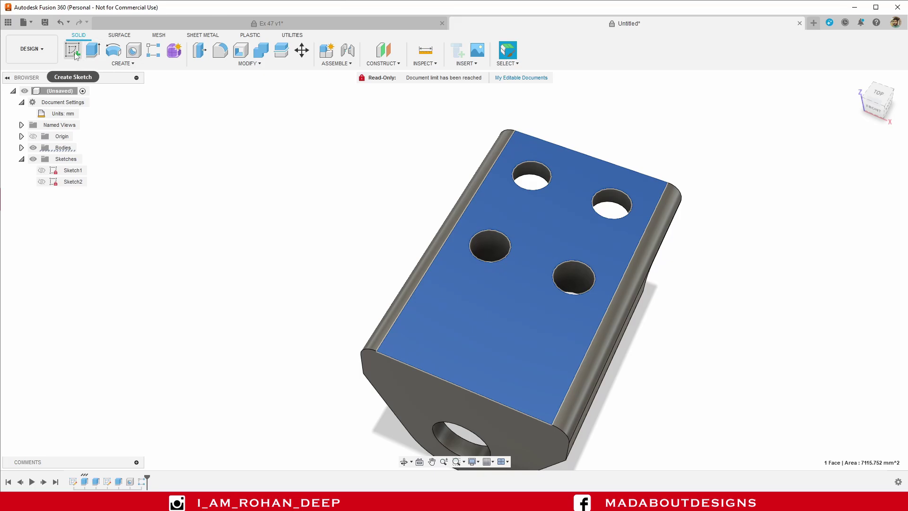
click(75, 54)
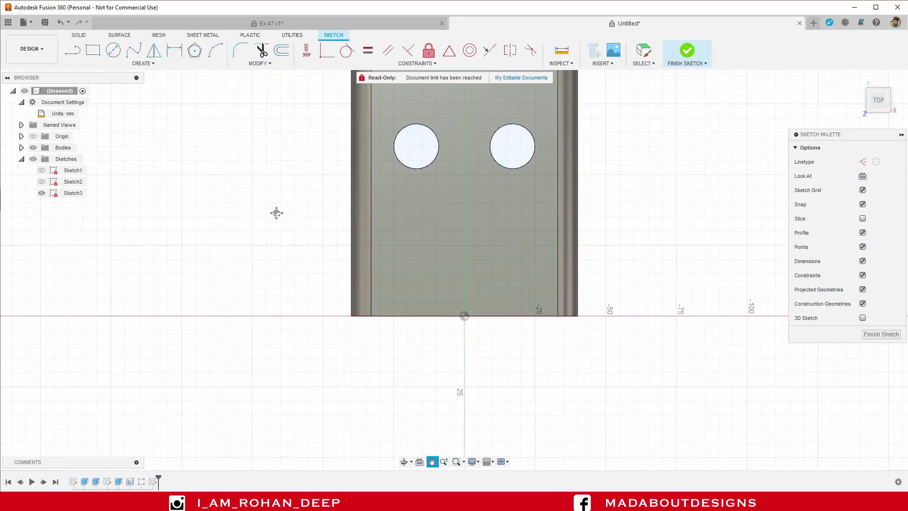
mouse_move(276, 213)
middle_down()
mouse_move(273, 251)
mouse_move(211, 268)
mouse_move(186, 294)
middle_up()
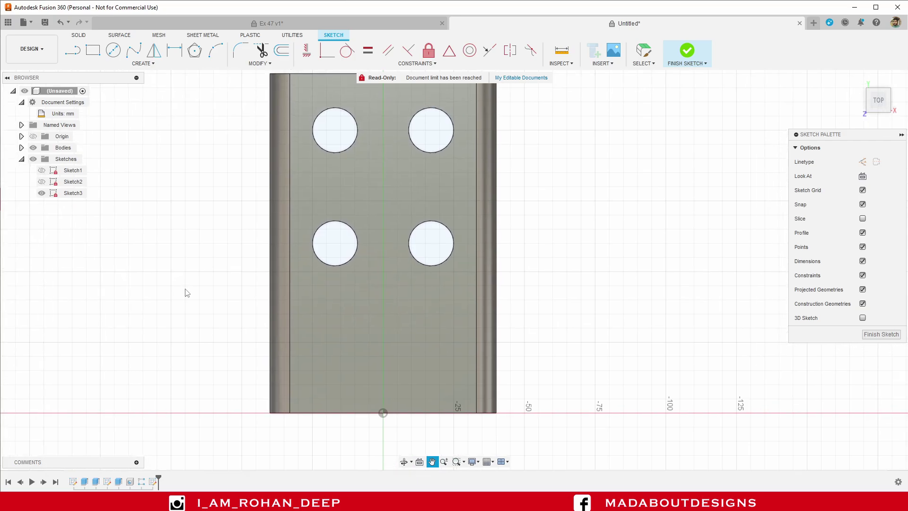
Draw a 40 mm vertical line up from the origin, with its dimension on the left.
click(75, 52)
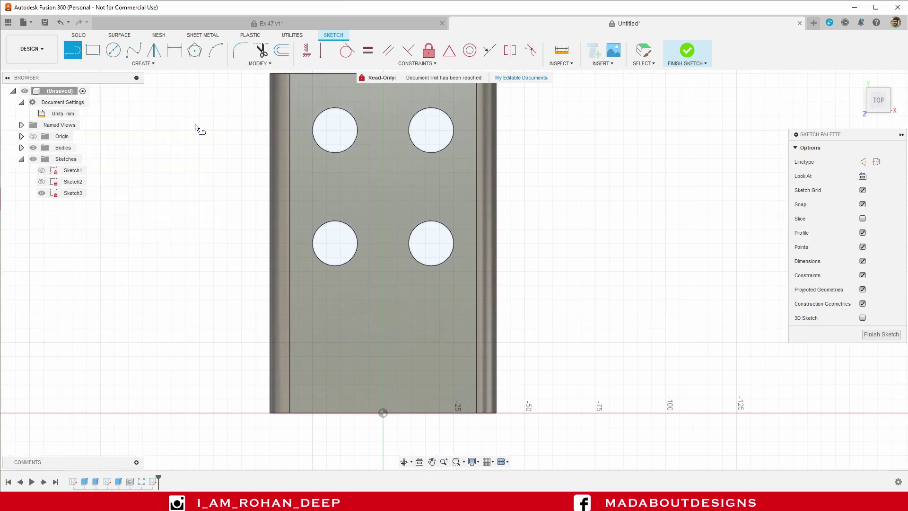
middle_drag(439, 211, 495, 183)
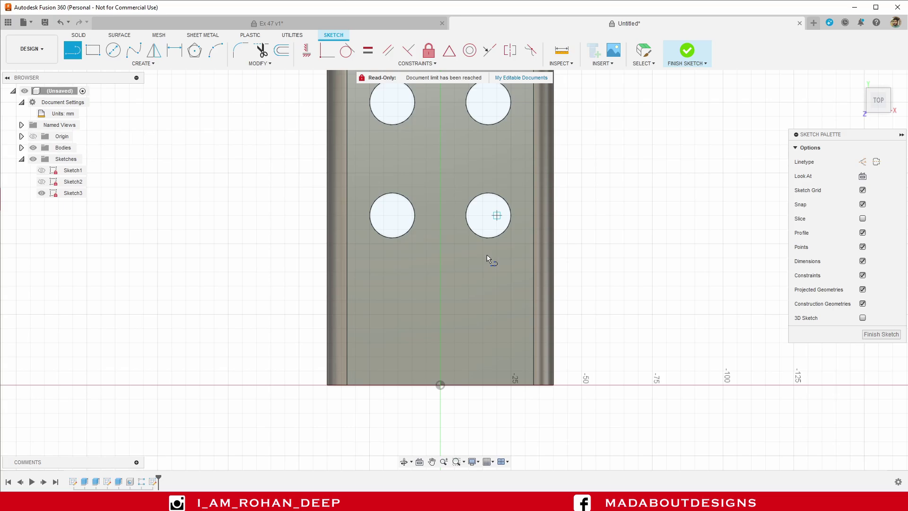
click(440, 385)
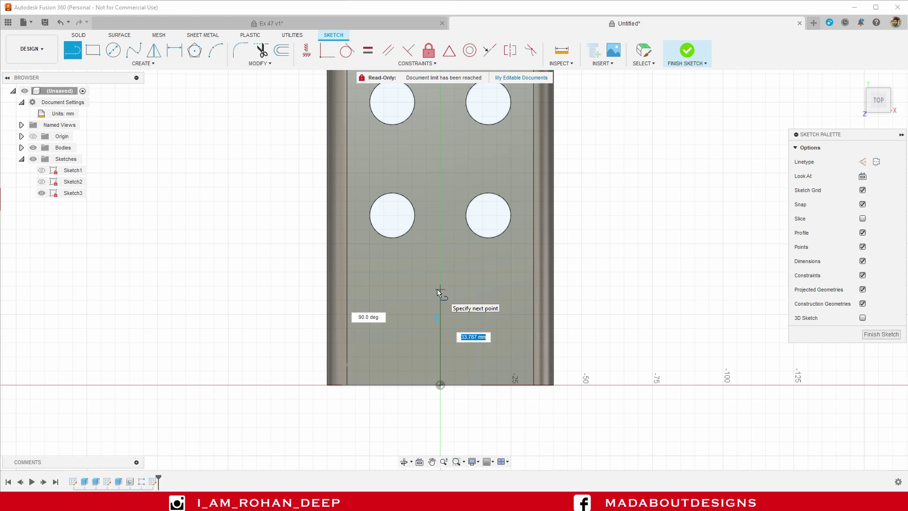
text(40)
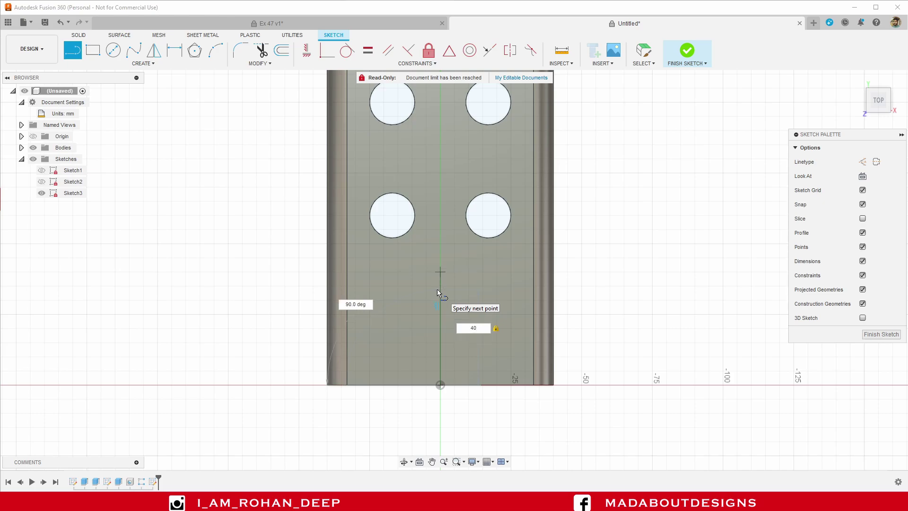
key(Return)
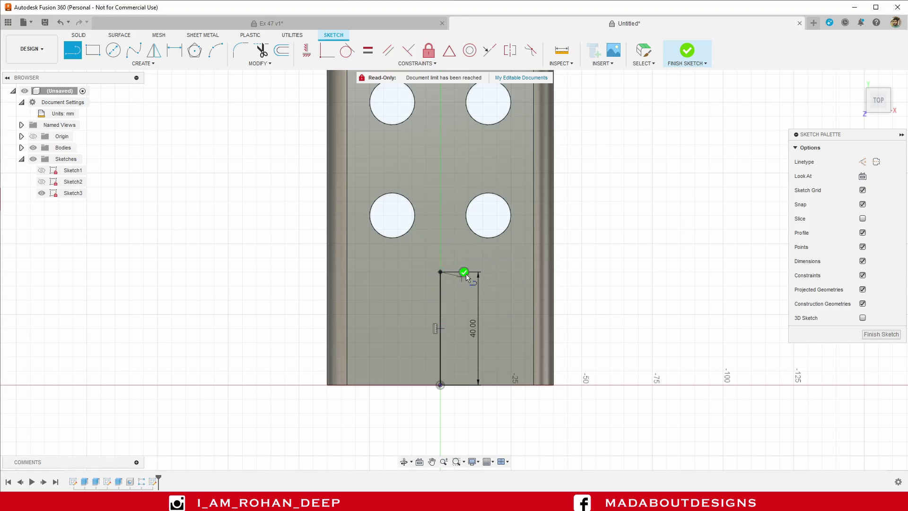
key(Escape)
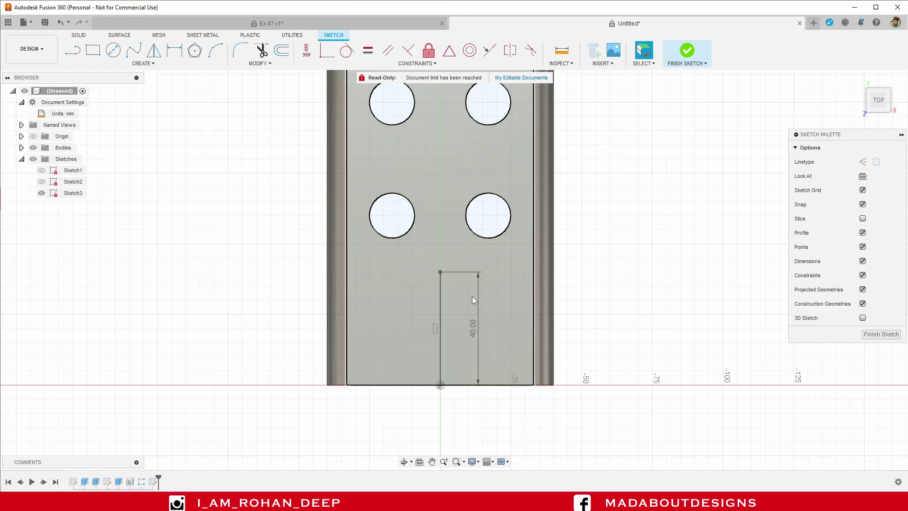
drag(475, 324, 393, 310)
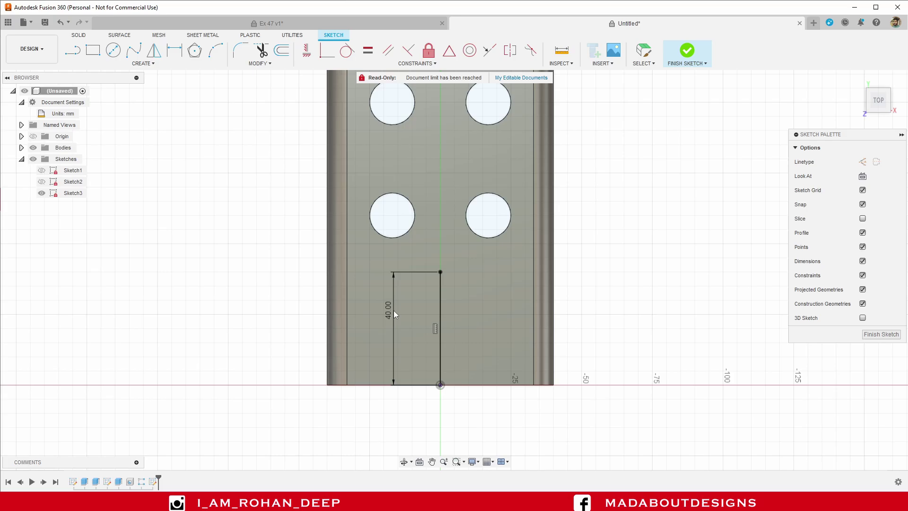
Draw a fit point spline from the 40 mm line's top to the plate's bottom edge.
click(131, 65)
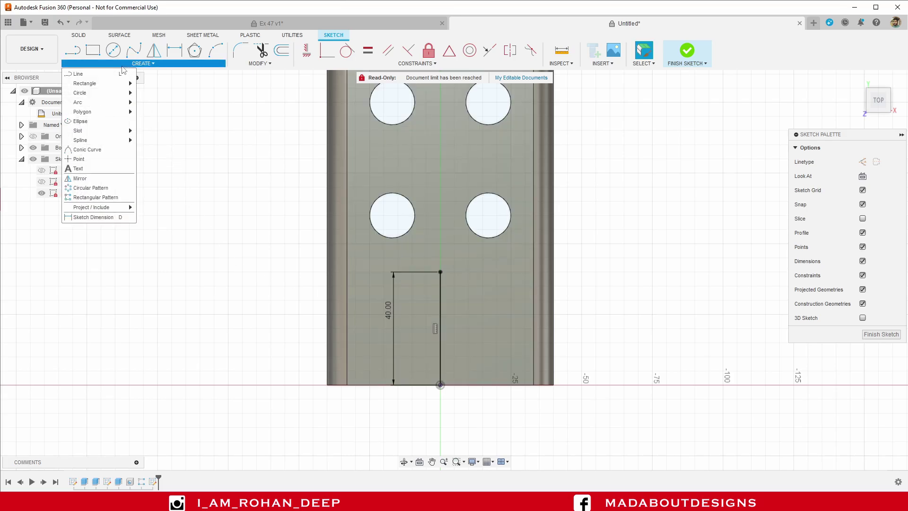
mouse_move(117, 140)
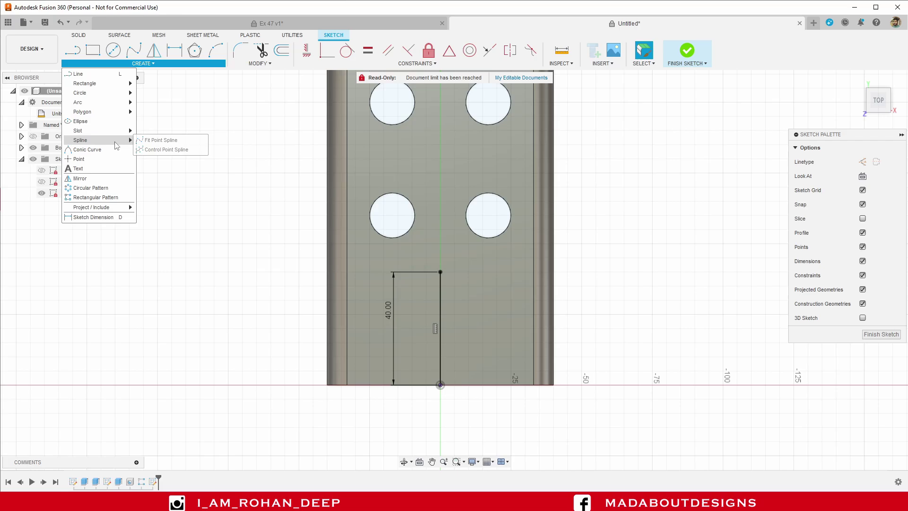
click(161, 141)
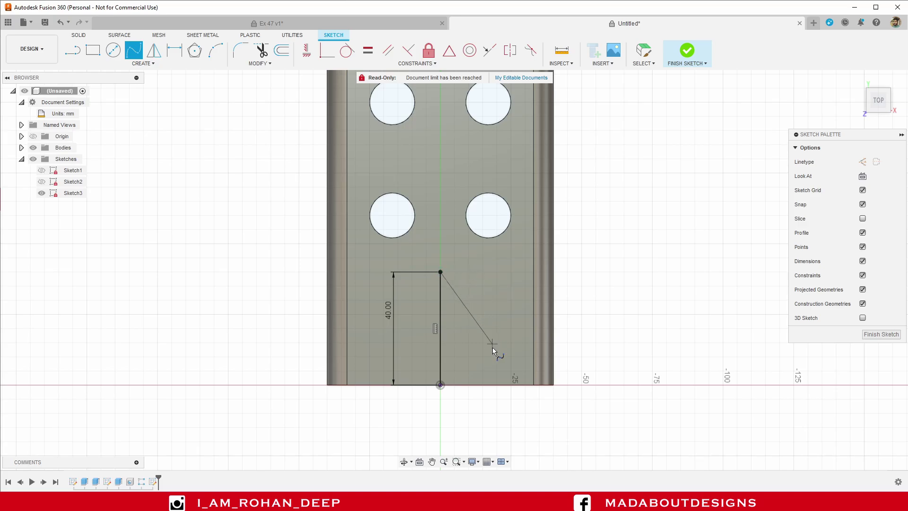
click(496, 384)
click(475, 395)
key(Escape)
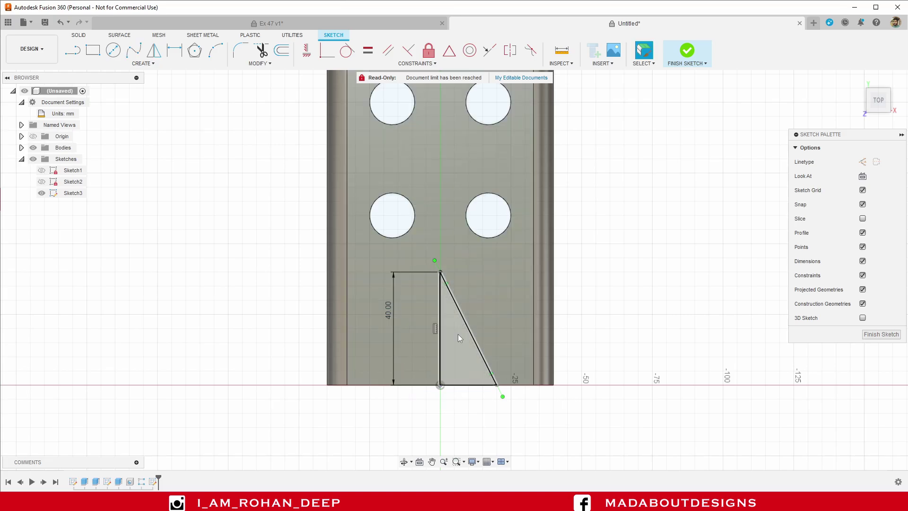
Make the spline's top tangent horizontal and its bottom tangent vertical.
scroll(458, 334, up, 2)
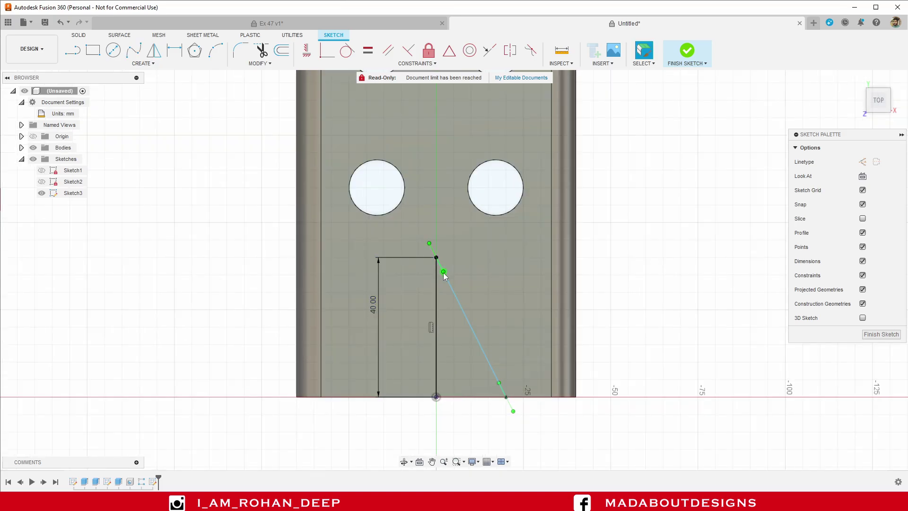
drag(444, 270, 453, 258)
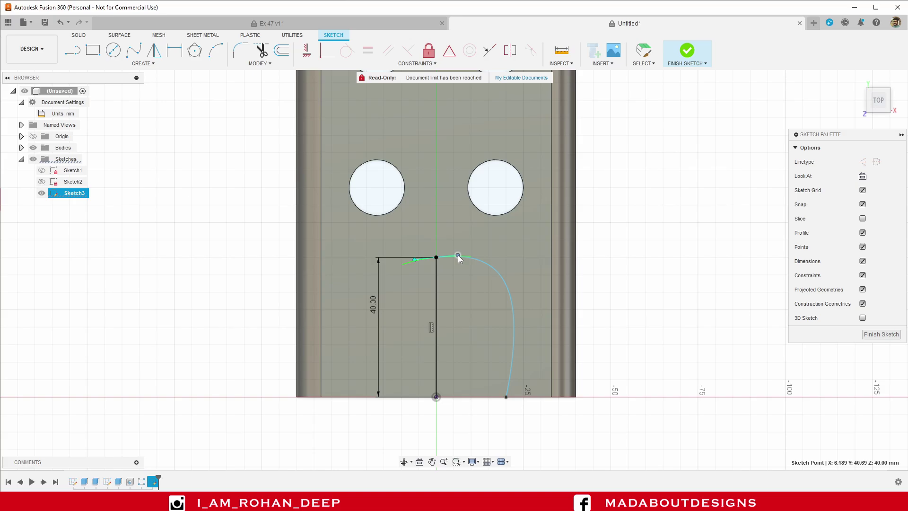
key(Escape)
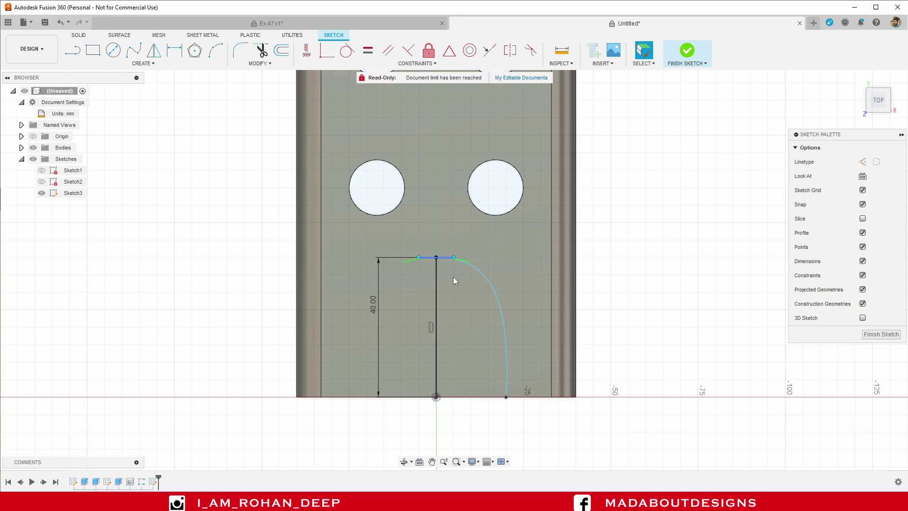
click(506, 397)
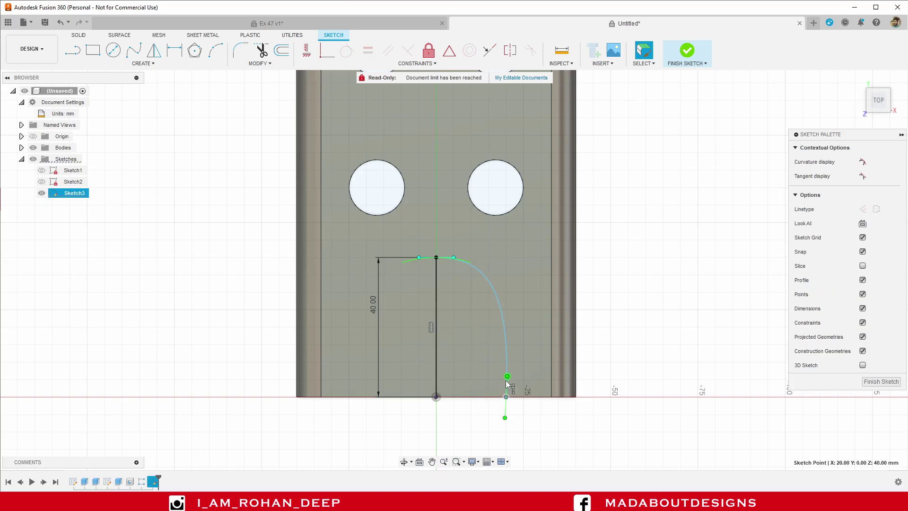
drag(507, 377, 506, 363)
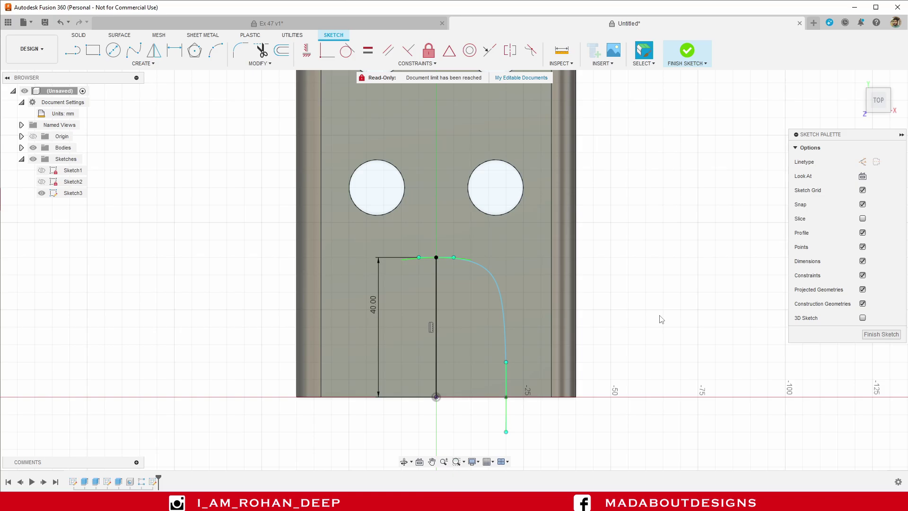
Start a sketch dimension across the spline's top tangent handle.
key(d)
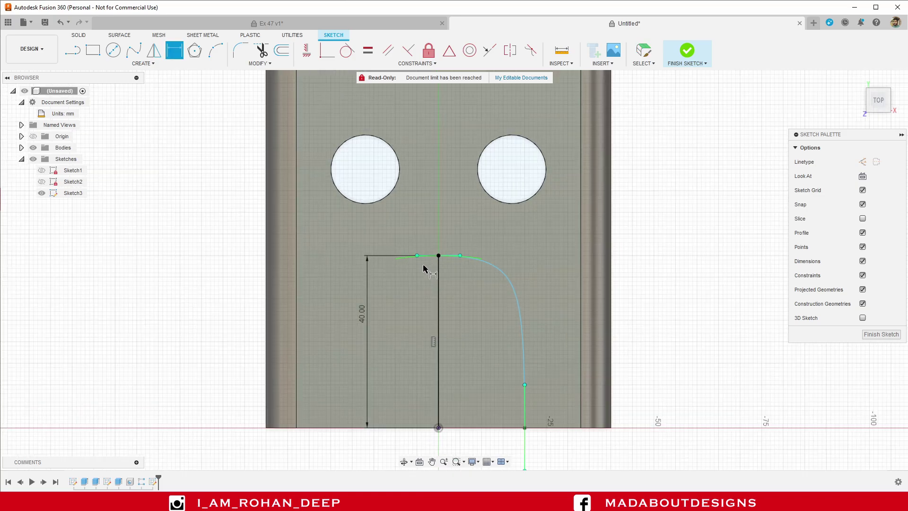
scroll(425, 263, up, 3)
click(414, 251)
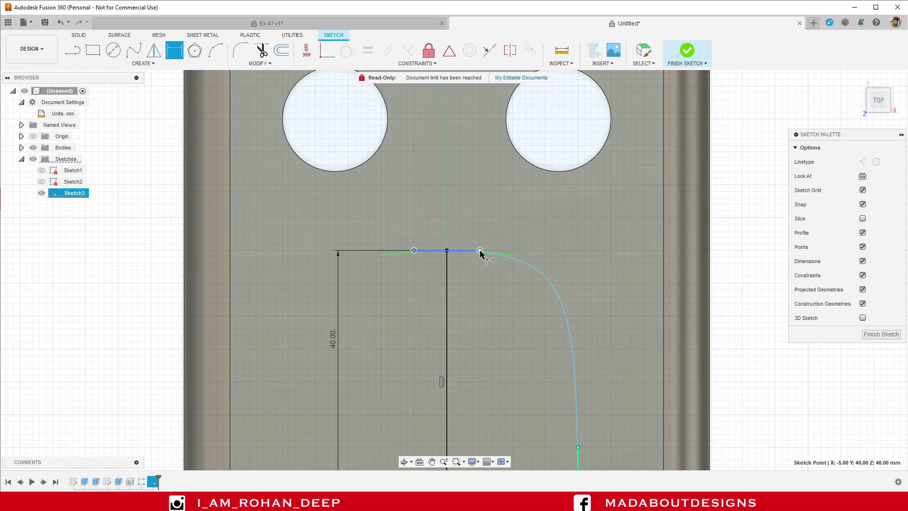
click(479, 250)
Dimension the spline's top tangent handle to 5 mm.
click(450, 218)
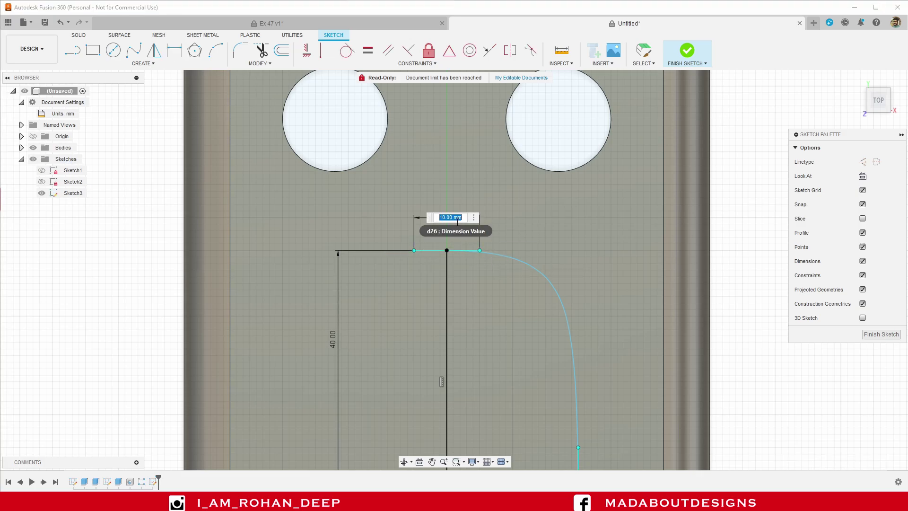
text(5)
key(Return)
scroll(457, 224, down, 2)
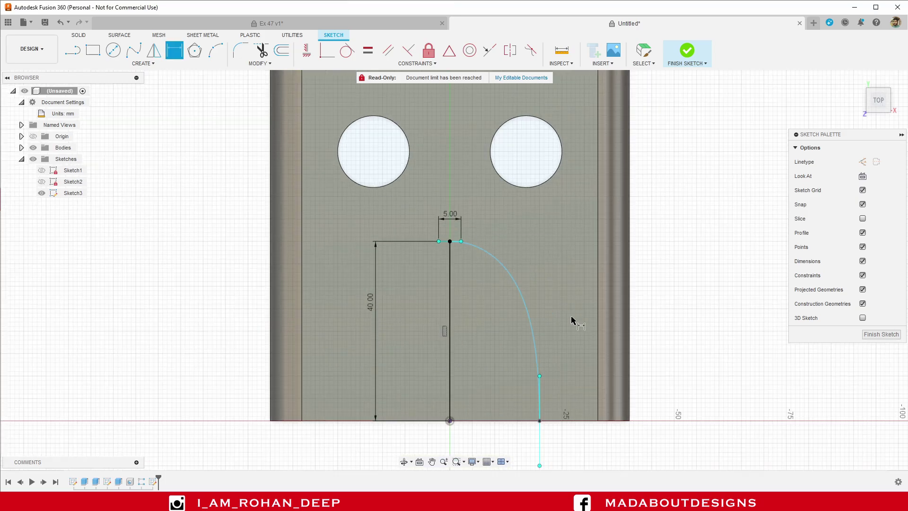
Dimension the spline's bottom tangent handle to 12 mm.
middle_drag(571, 318, 557, 233)
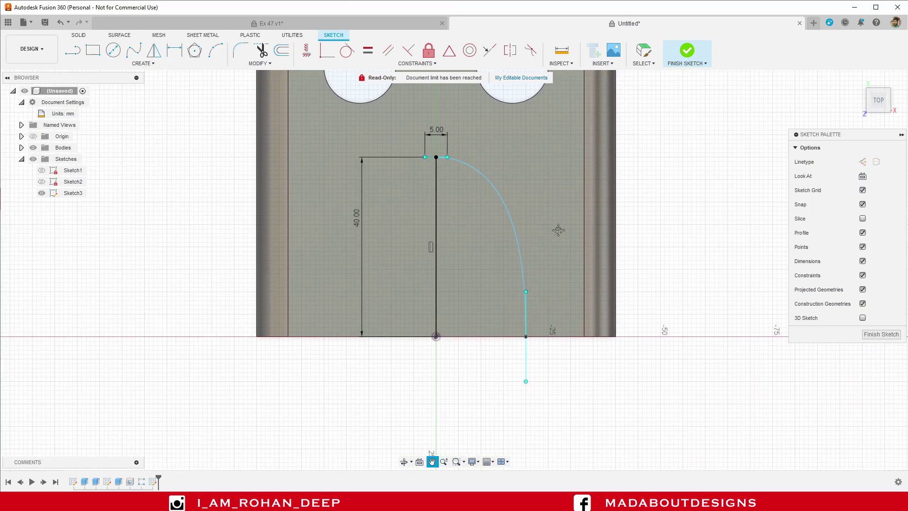
click(526, 381)
click(527, 291)
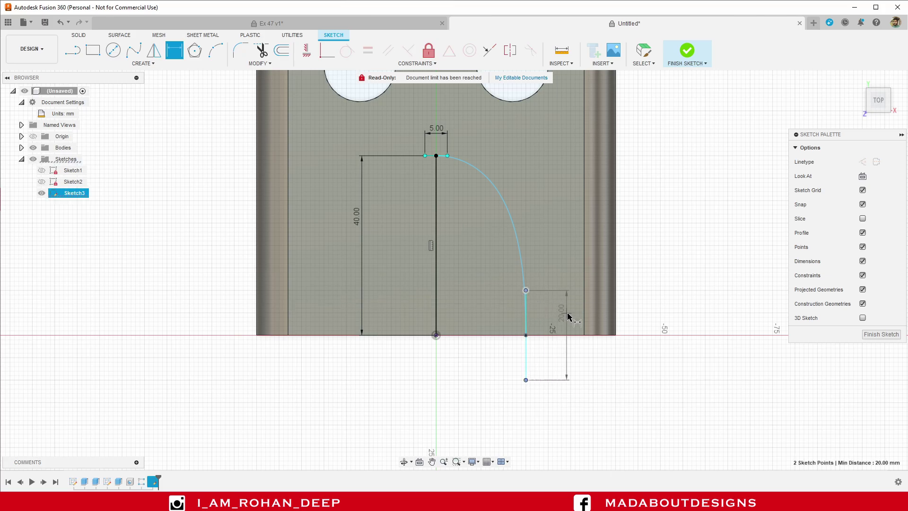
click(569, 322)
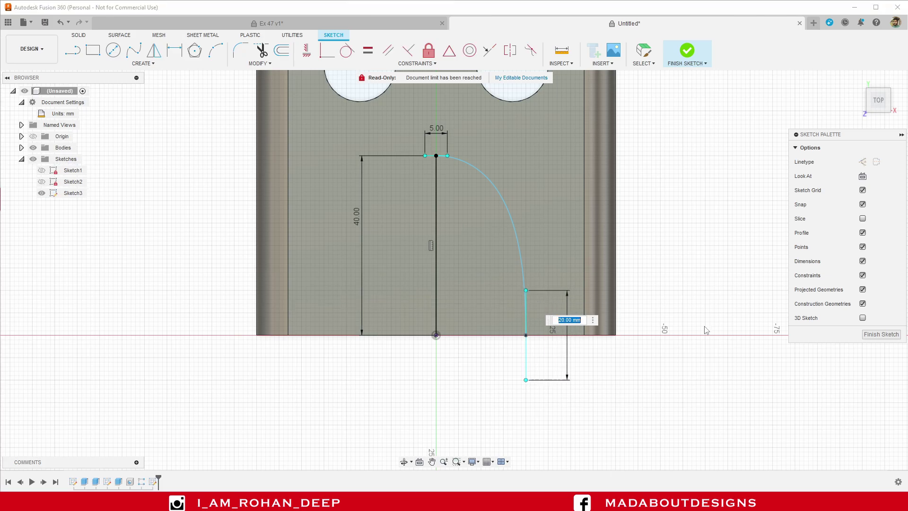
text(12)
key(Return)
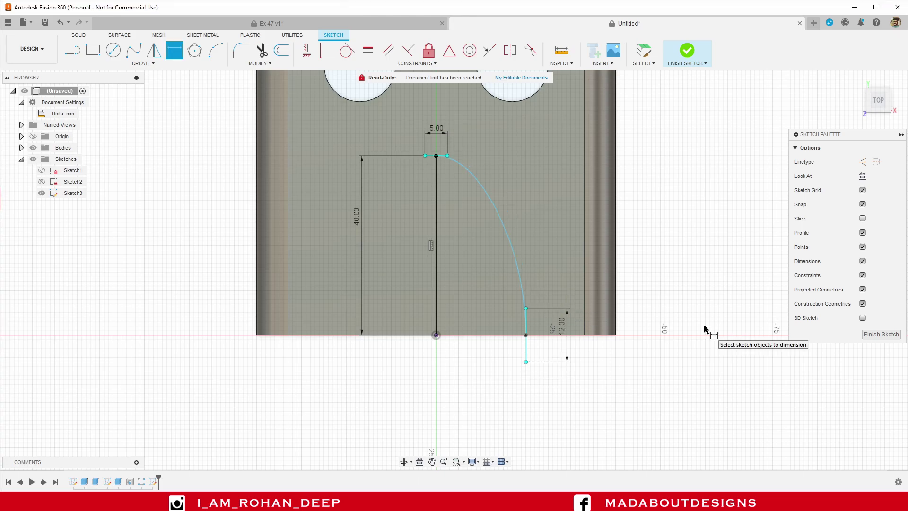
Fix the spline's bottom end point 22.5 mm horizontally from the origin.
mouse_move(619, 350)
middle_down()
mouse_move(616, 339)
mouse_move(584, 358)
middle_up()
click(443, 358)
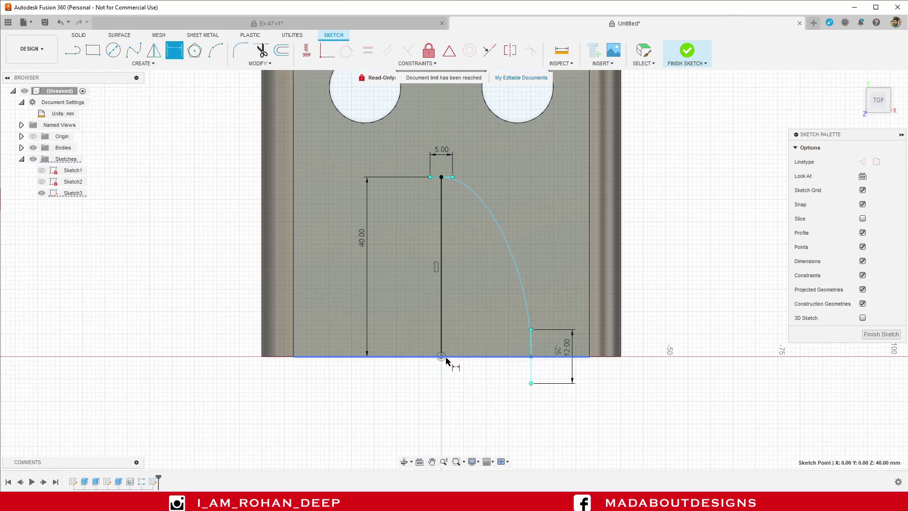
click(531, 357)
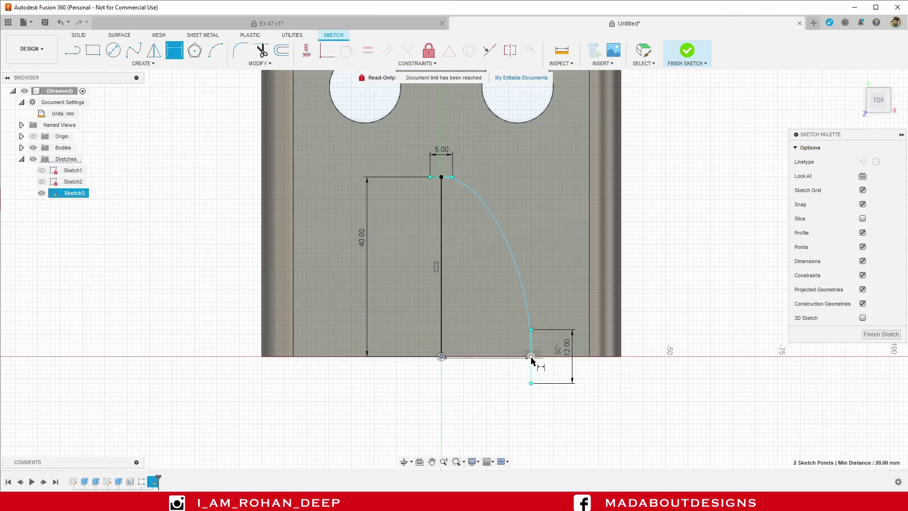
click(485, 415)
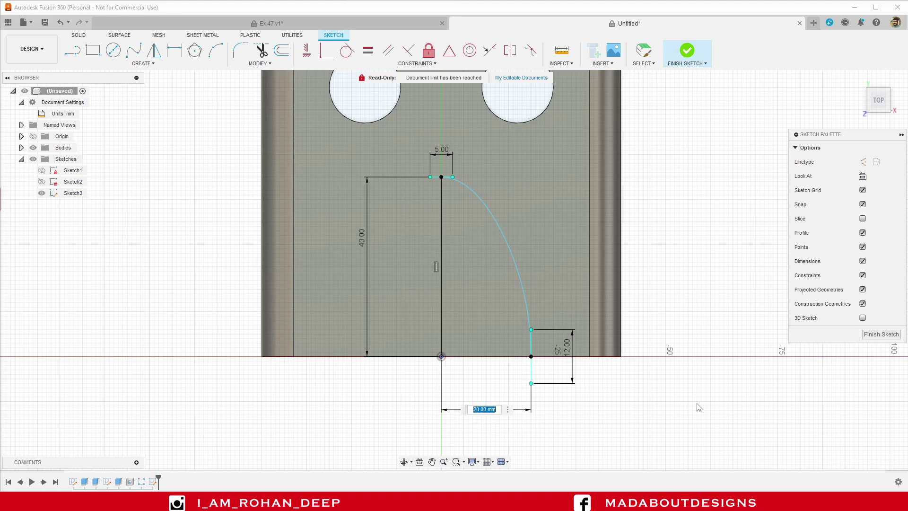
text(22.5)
key(Return)
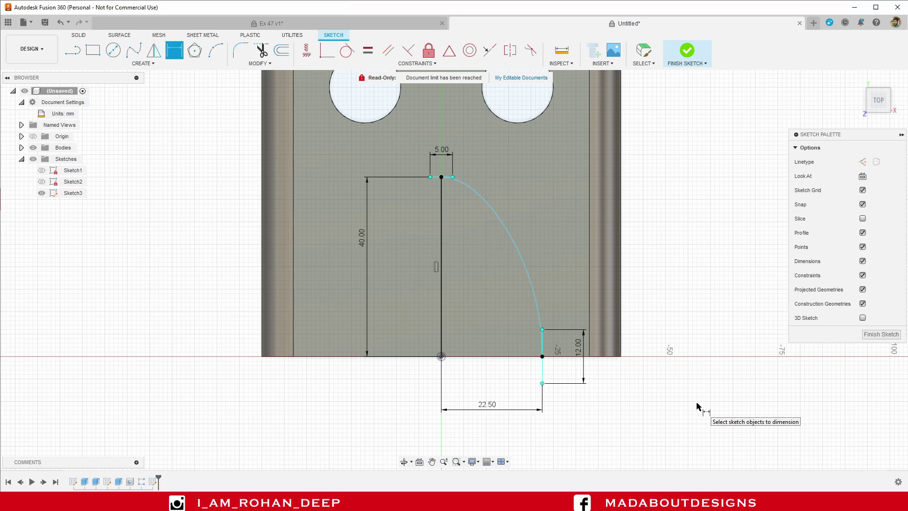
scroll(669, 360, down, 2)
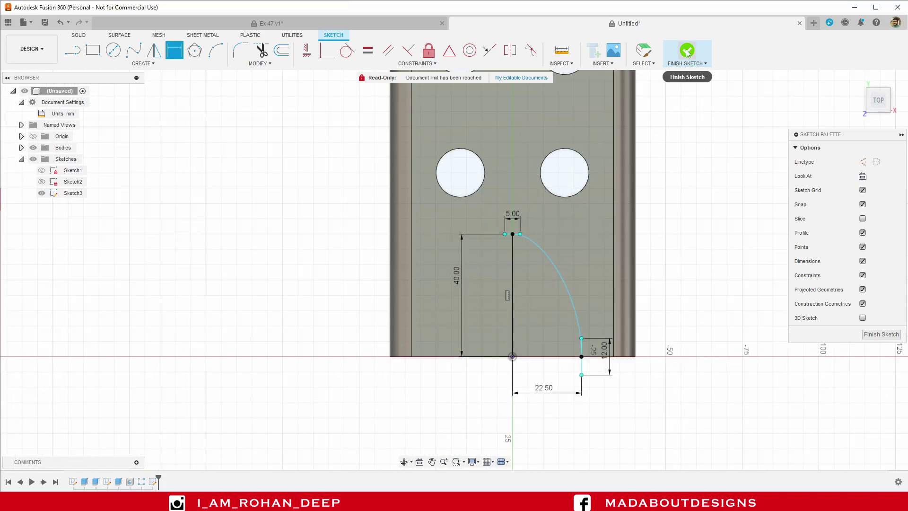
Close the arc profile with a line from the sketch origin to the arc's bottom endpoint.
click(74, 50)
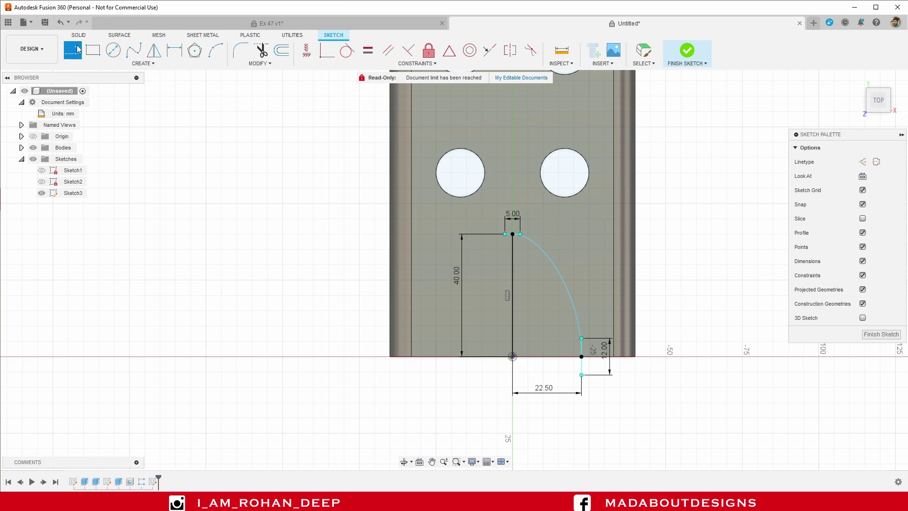
click(512, 356)
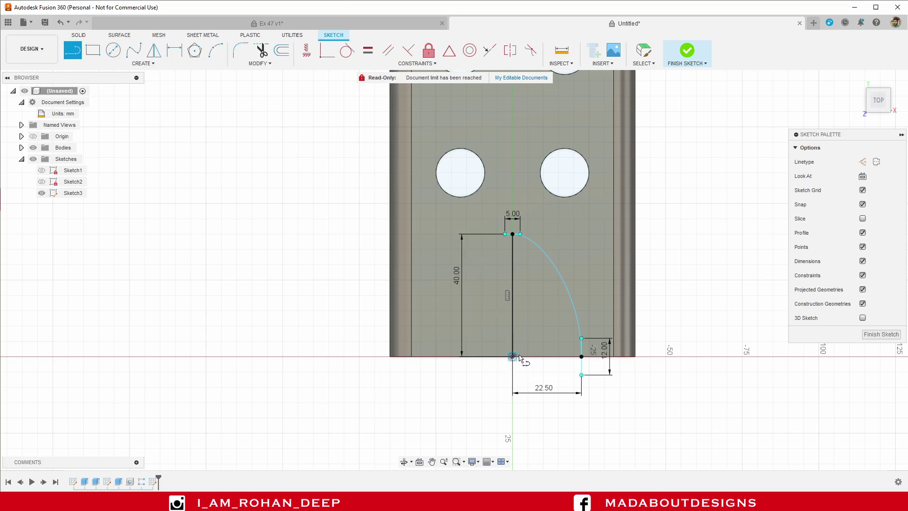
click(581, 356)
middle_drag(660, 178, 628, 235)
shift+middle_drag(591, 156, 484, 252)
middle_drag(293, 278, 222, 207)
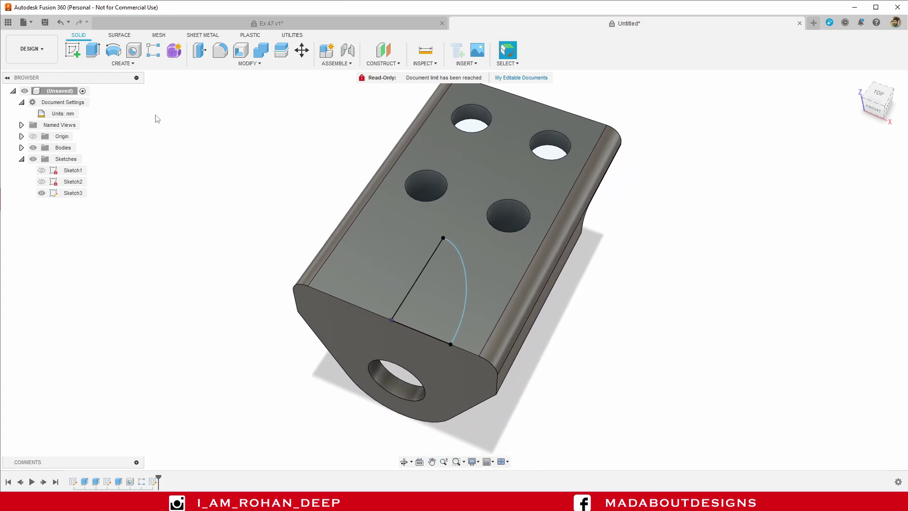
Revolve-cut the arc profile a full turn around its straight edge into the plate.
click(133, 65)
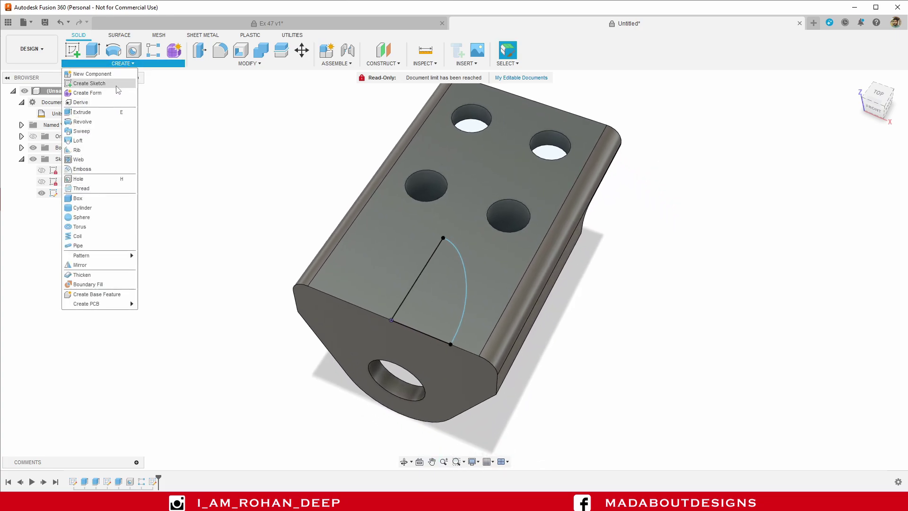
mouse_move(129, 124)
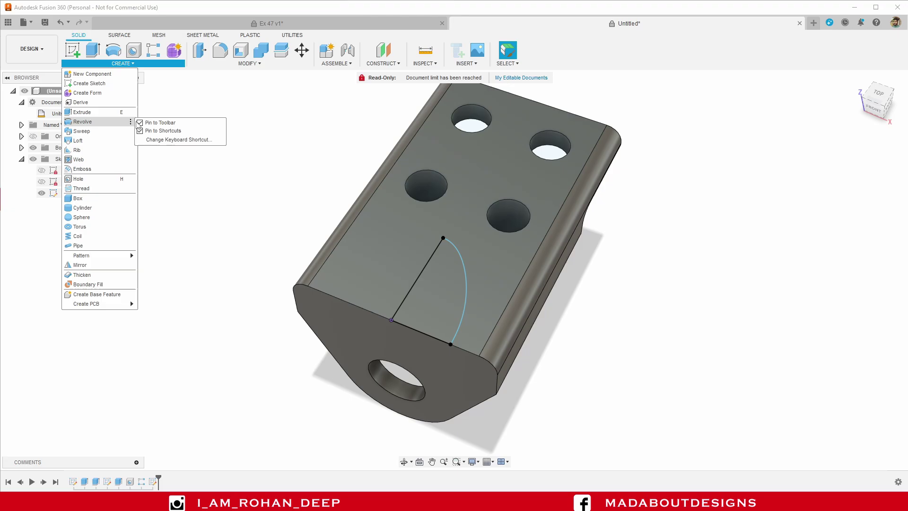
click(115, 121)
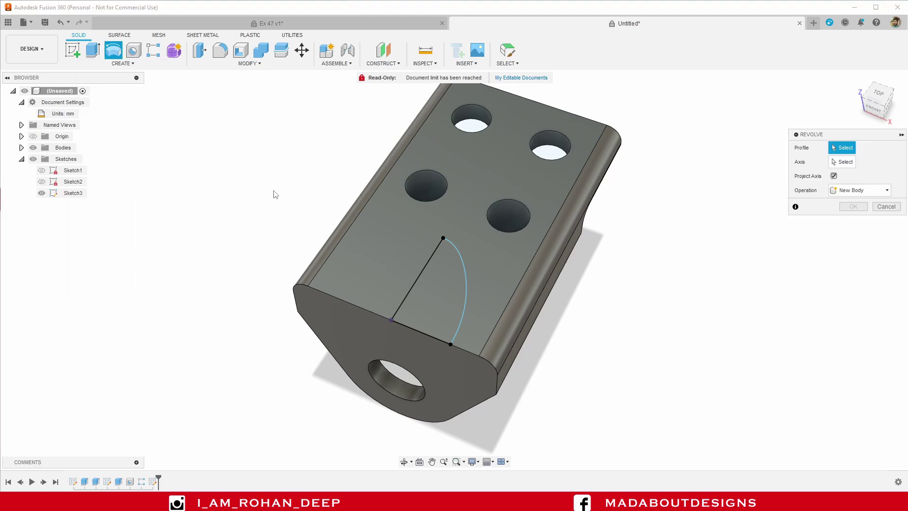
middle_drag(275, 195, 230, 169)
click(374, 273)
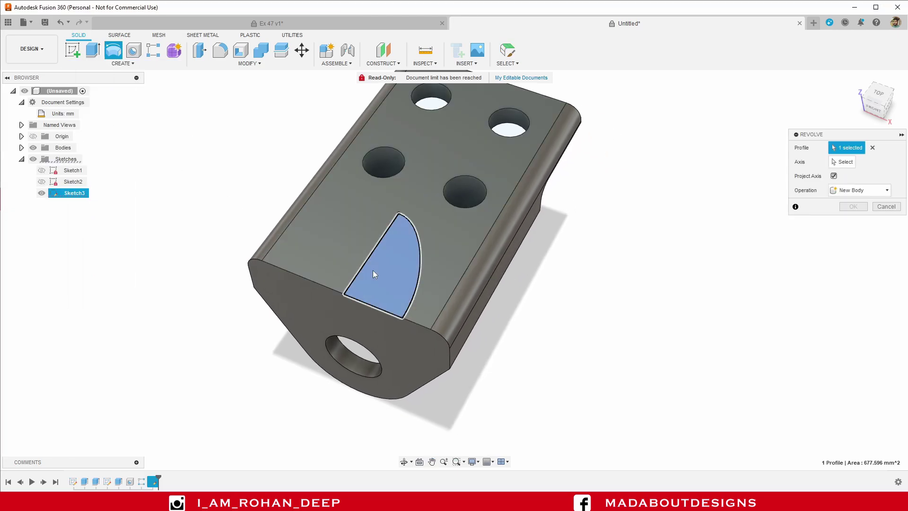
click(842, 162)
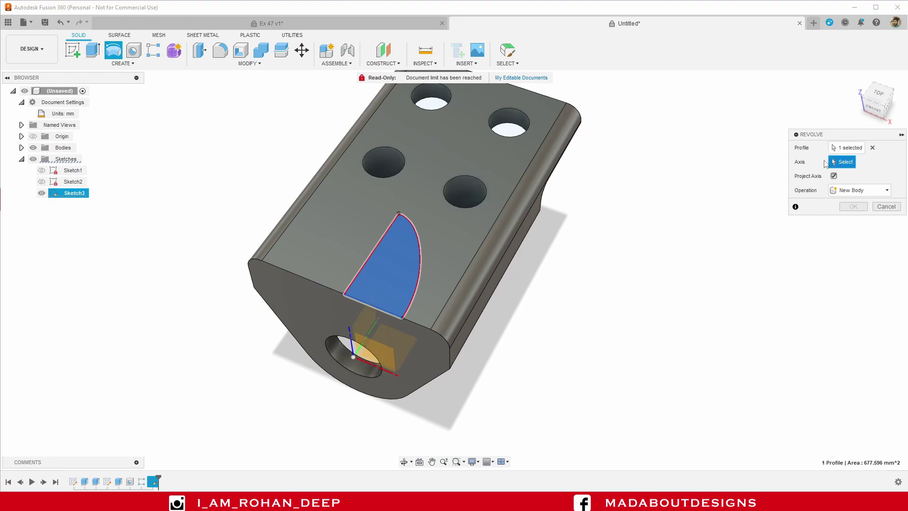
click(375, 244)
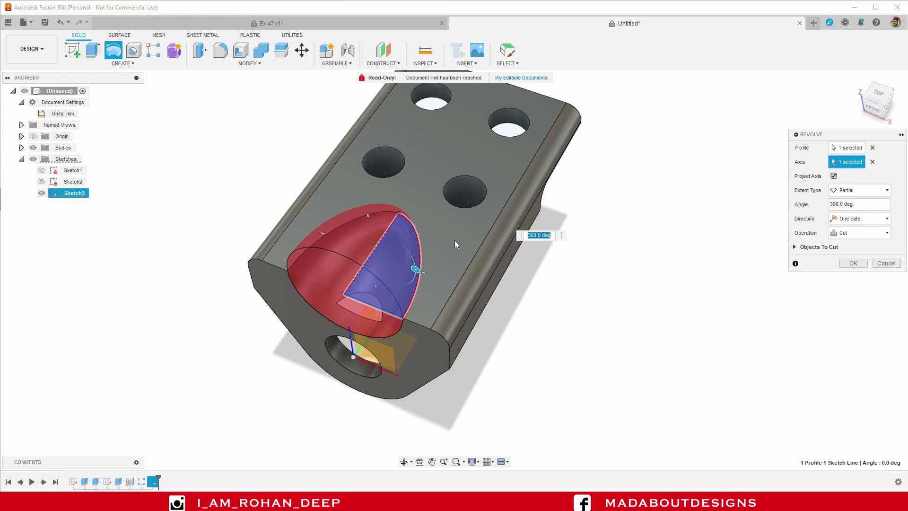
mouse_move(455, 240)
shift+middle_down()
mouse_move(466, 224)
mouse_move(586, 181)
mouse_move(518, 222)
shift+middle_up()
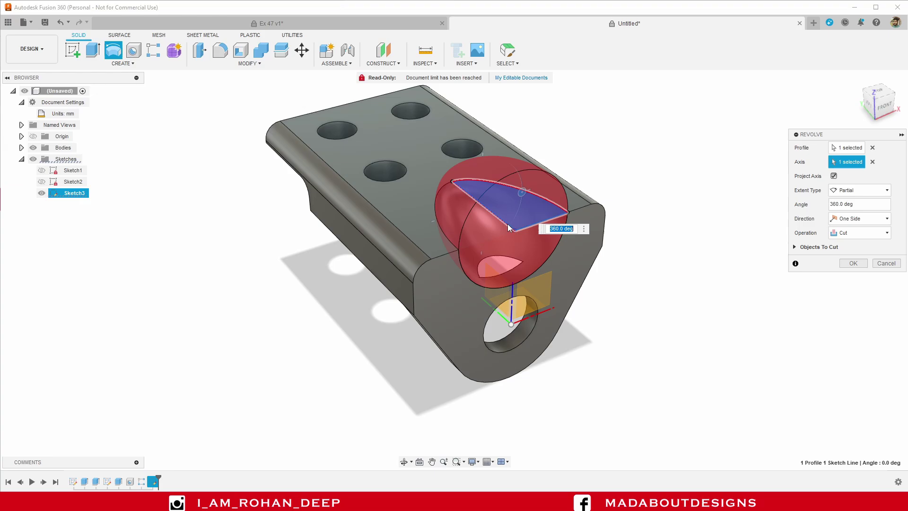
click(851, 189)
click(850, 224)
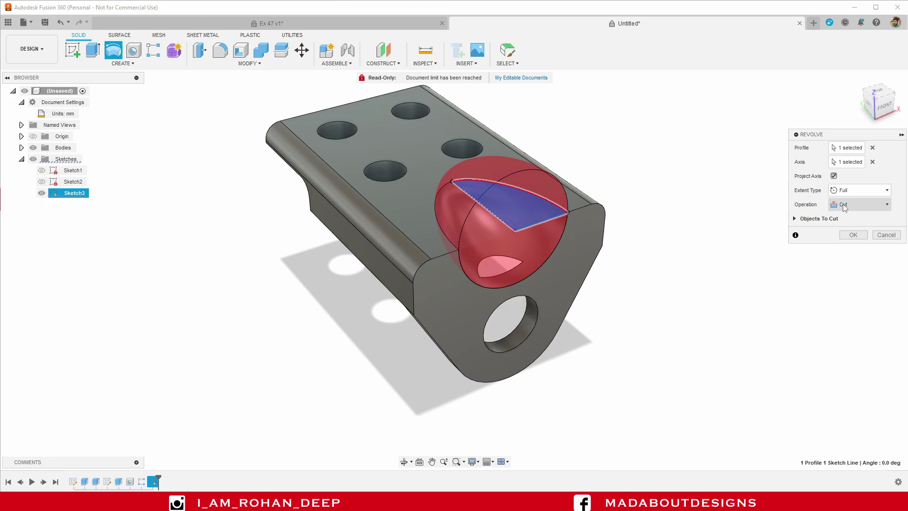
click(852, 236)
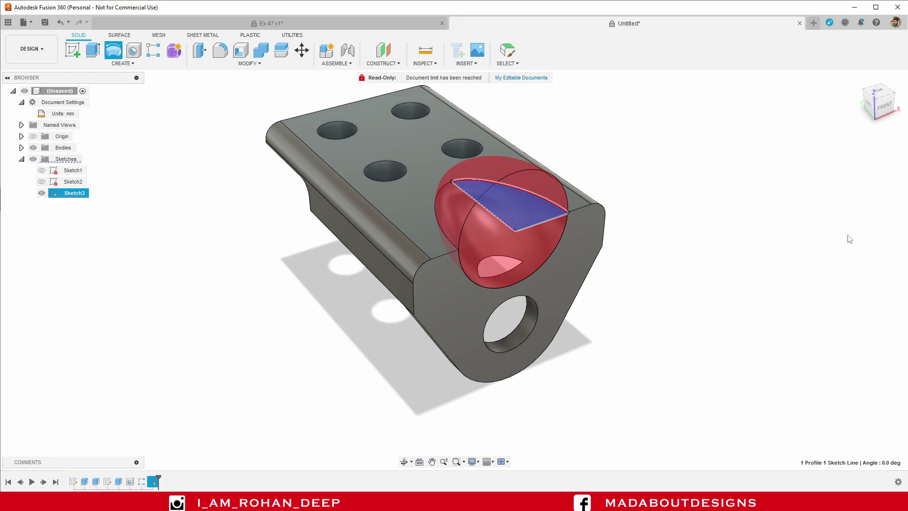
Reopen Sketch3 and change its 22.50 mm base width dimension to 20 mm.
shift+middle_drag(847, 240, 437, 265)
scroll(387, 283, up, 3)
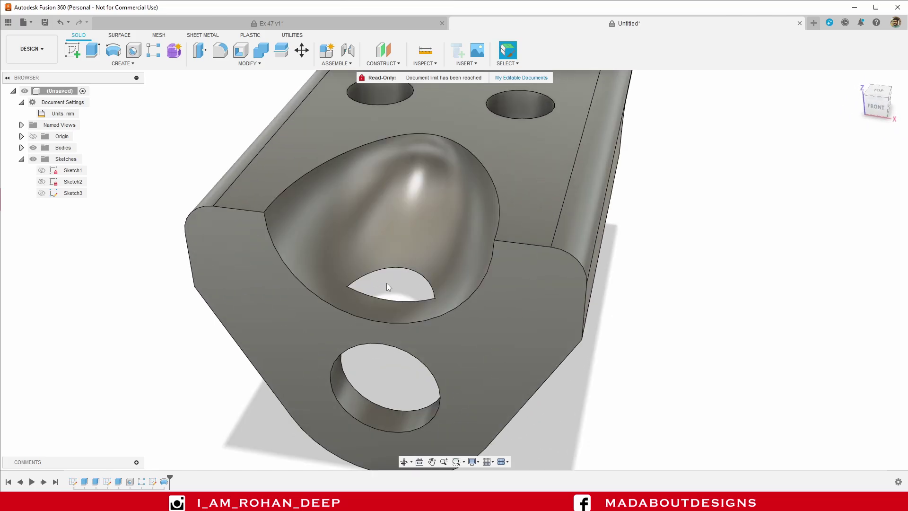
scroll(394, 286, down, 1)
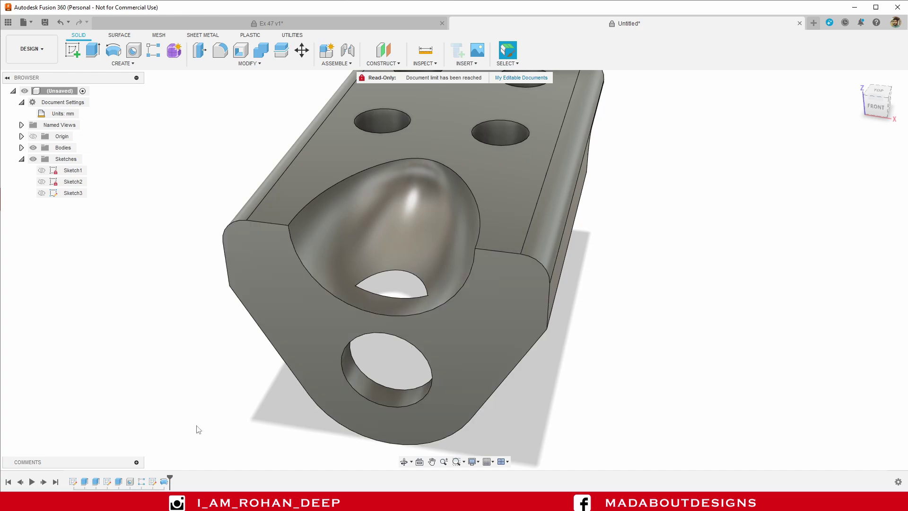
right_click(152, 481)
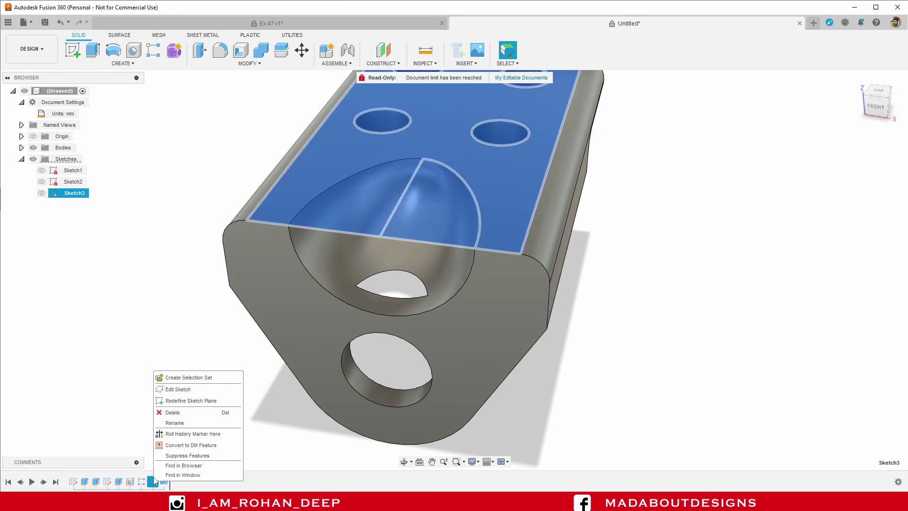
click(164, 390)
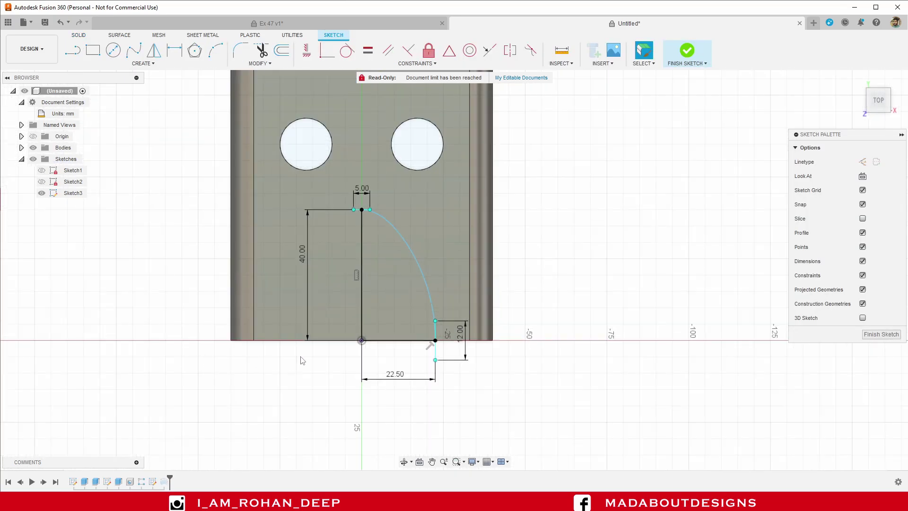
click(394, 380)
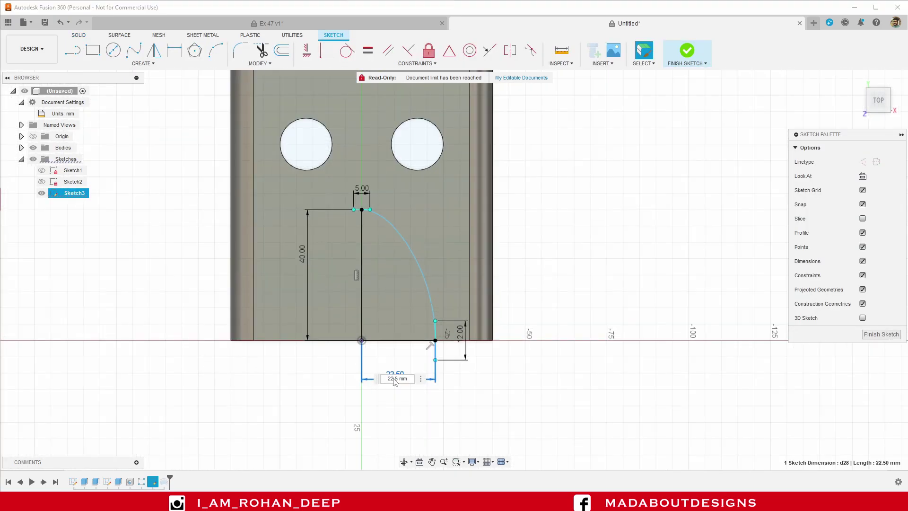
double_click(394, 376)
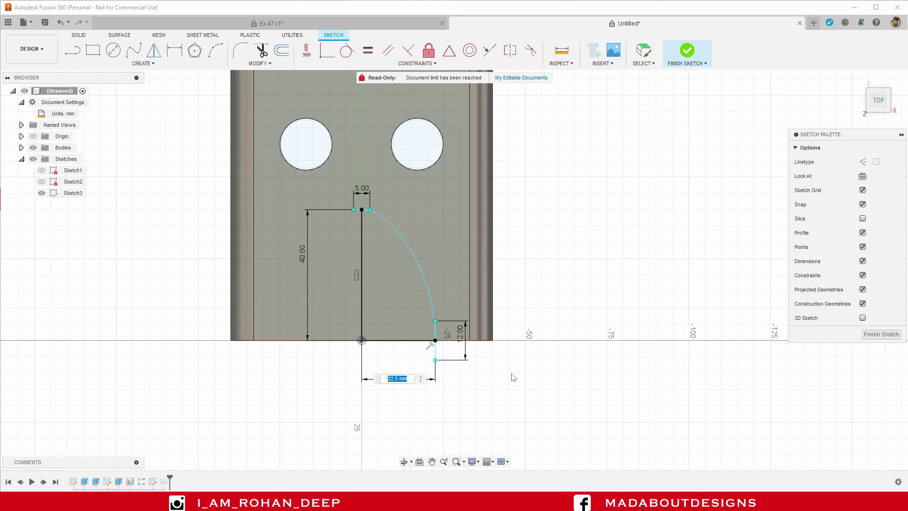
text(20)
key(Return)
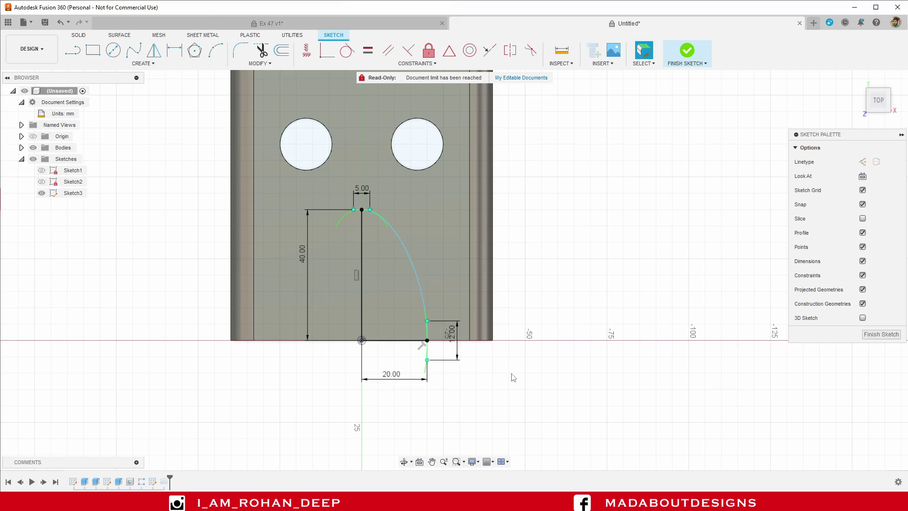
click(687, 51)
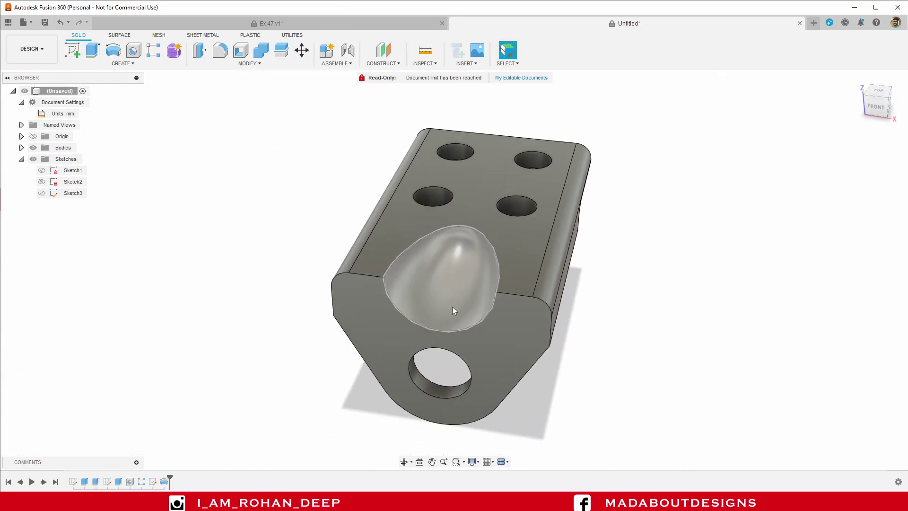
Apply Paint - Metallic (Red) from the appearance library to the whole bracket body.
shift+middle_drag(463, 328, 487, 311)
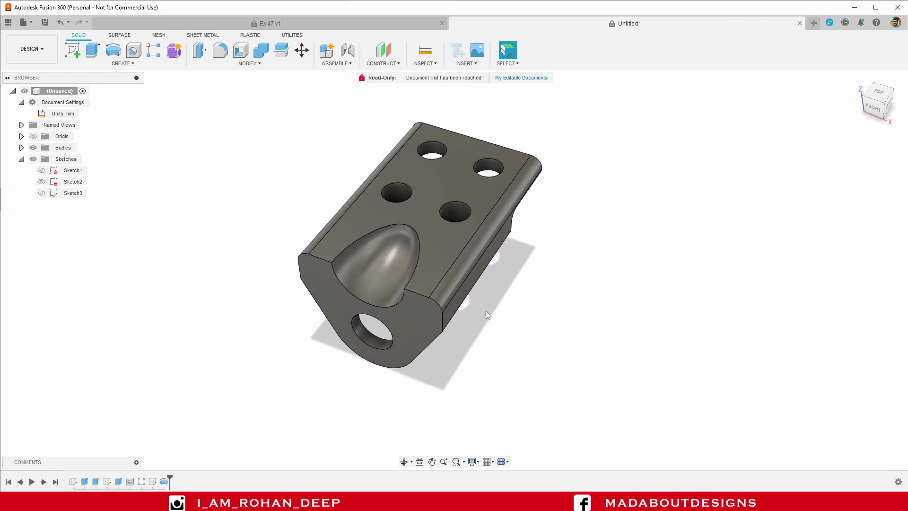
key(a)
scroll(786, 350, down, 1)
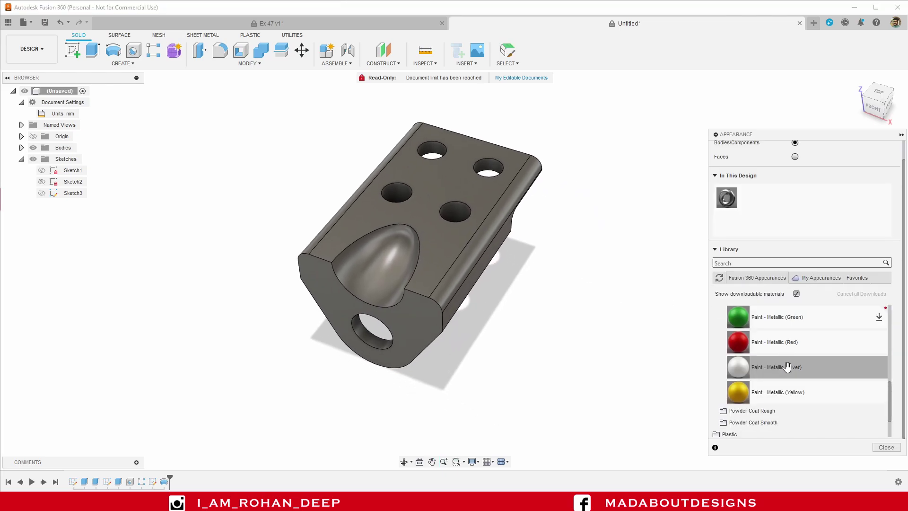
scroll(783, 367, up, 1)
scroll(789, 373, down, 1)
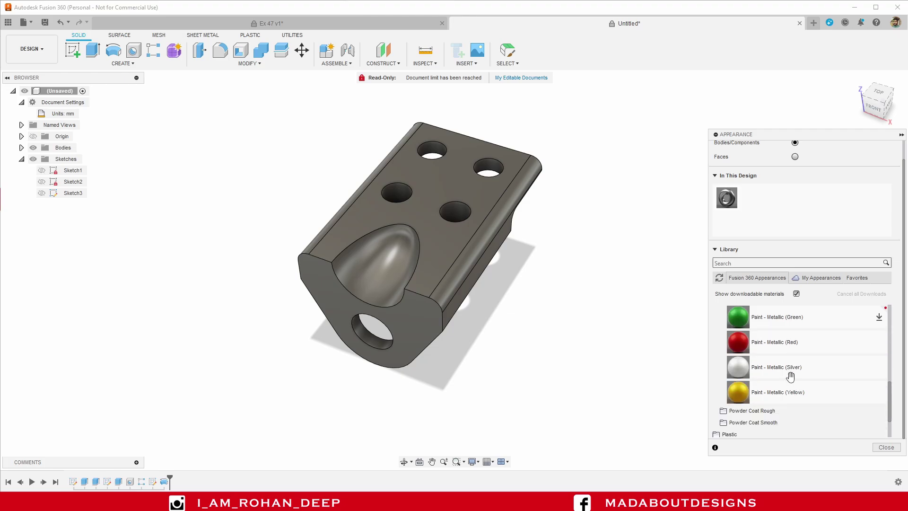
drag(779, 345, 433, 293)
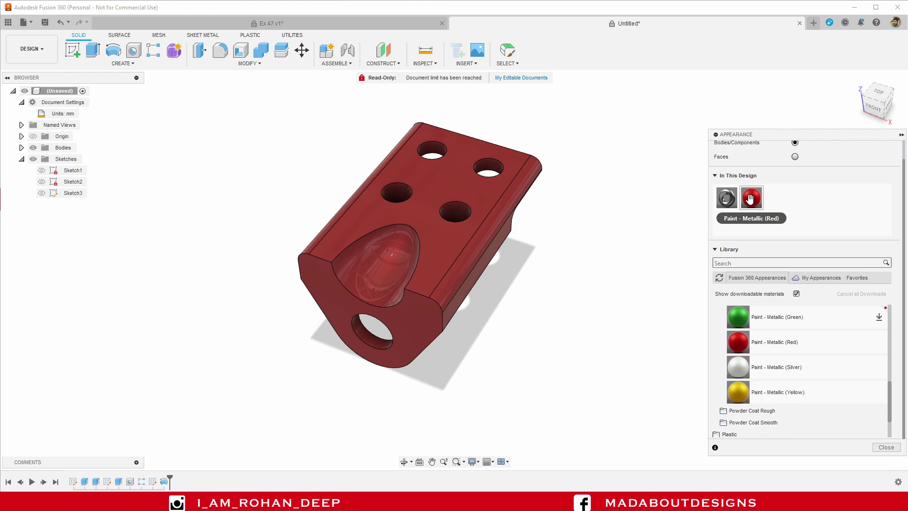
Edit the applied paint to a cyan colour with roughness raised to 0.898.
double_click(751, 198)
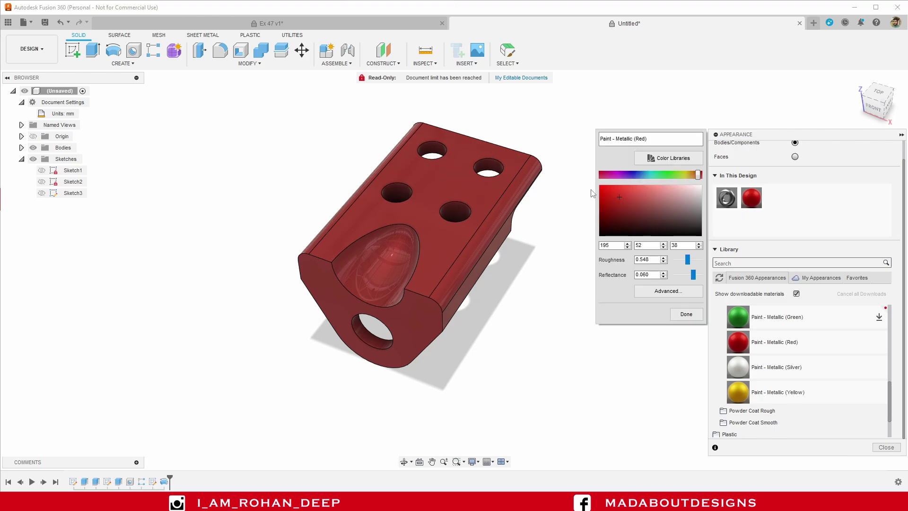
drag(619, 196, 633, 185)
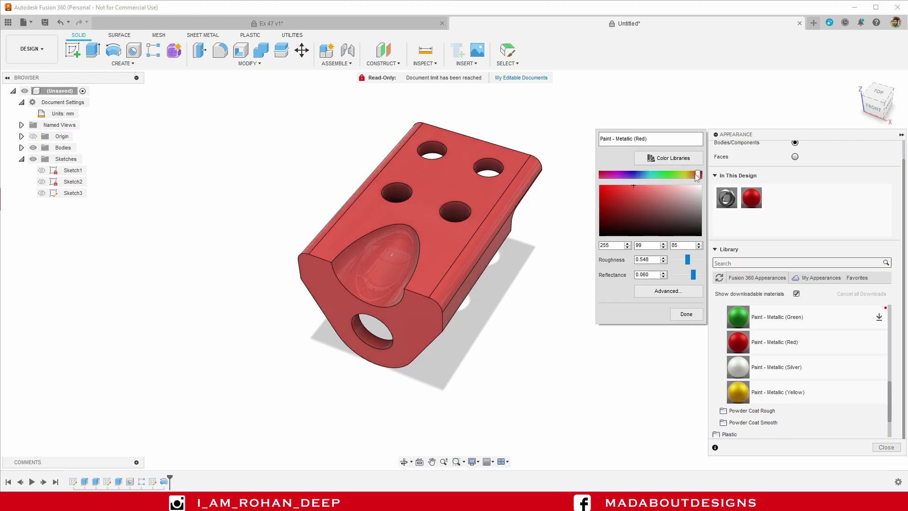
drag(698, 176, 646, 178)
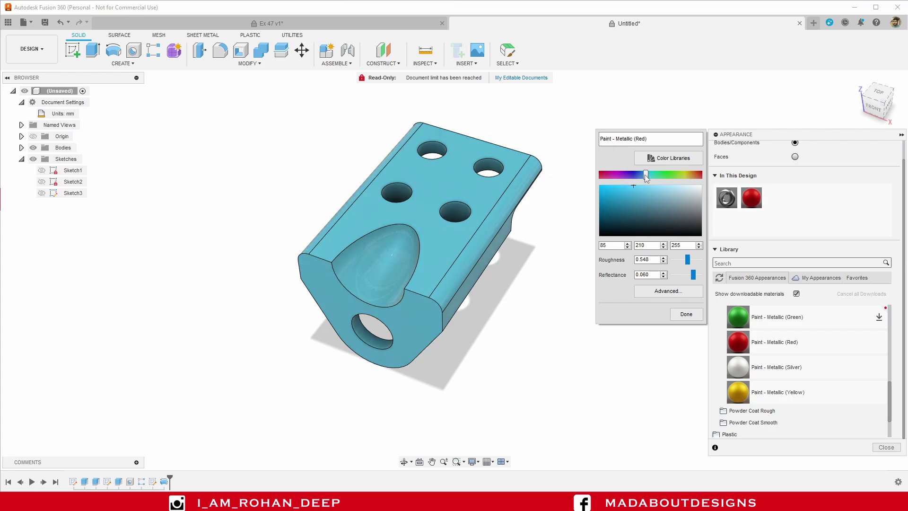
drag(687, 259, 697, 259)
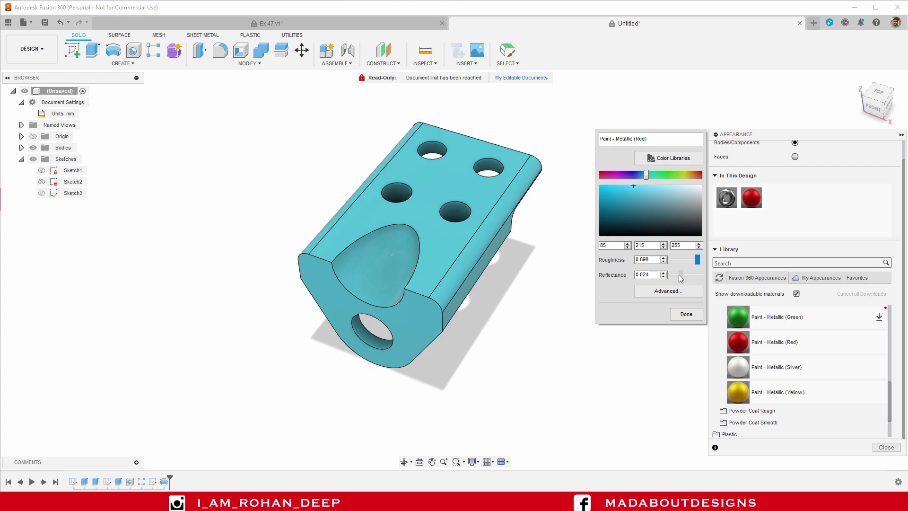
click(688, 314)
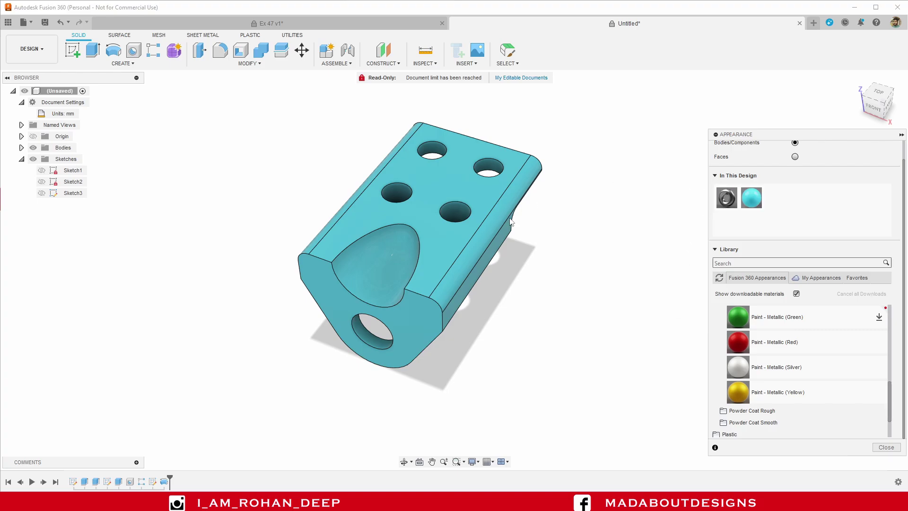
Apply Paint - Metallic (Red) to only the scoop's curved face, then close the Appearance panel.
scroll(437, 271, up, 4)
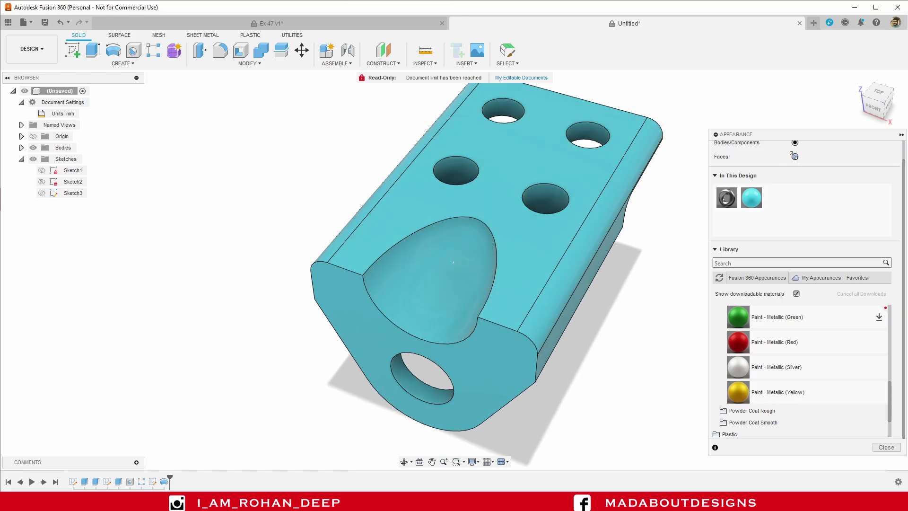
click(793, 156)
drag(785, 342, 448, 279)
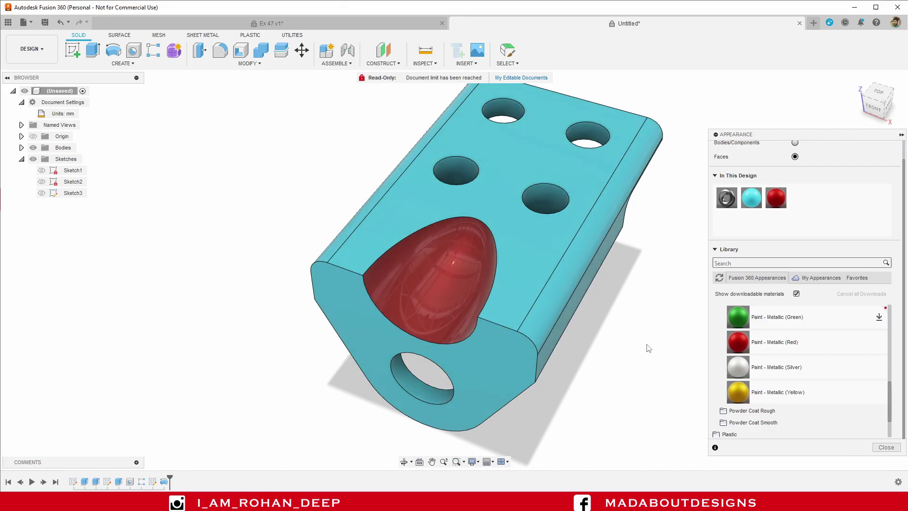
key(Escape)
scroll(637, 331, down, 5)
shift+middle_drag(636, 330, 505, 334)
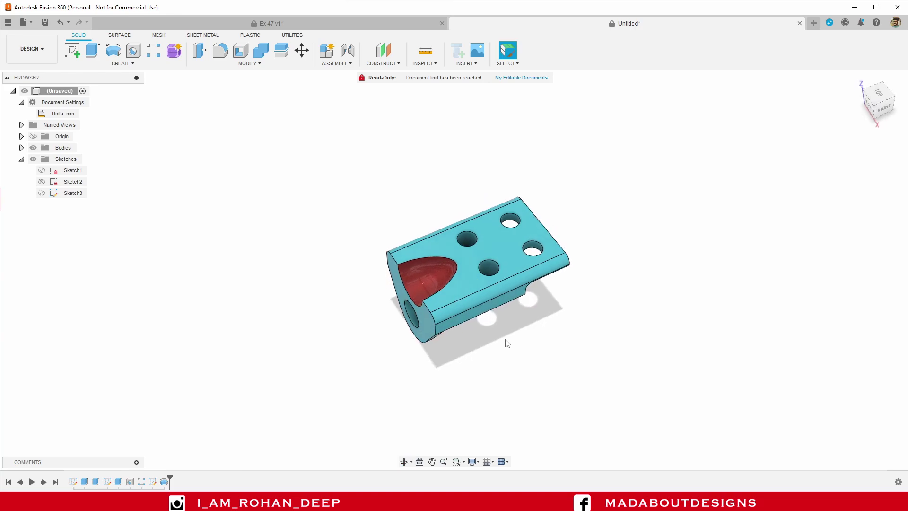